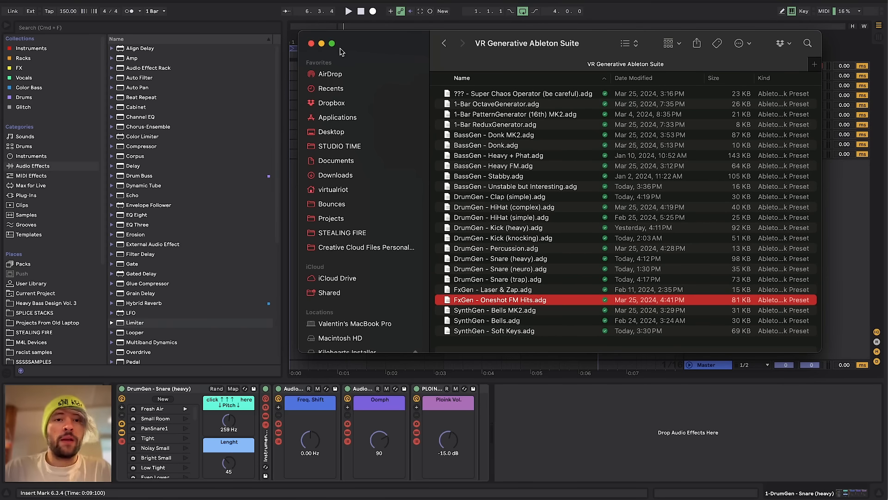
Look through the snare, kick, bass, hi-hat and effect rack presets in the VR Generative Ableton Suite folder.
{"action": "left_click", "coordinate": [309, 0]}
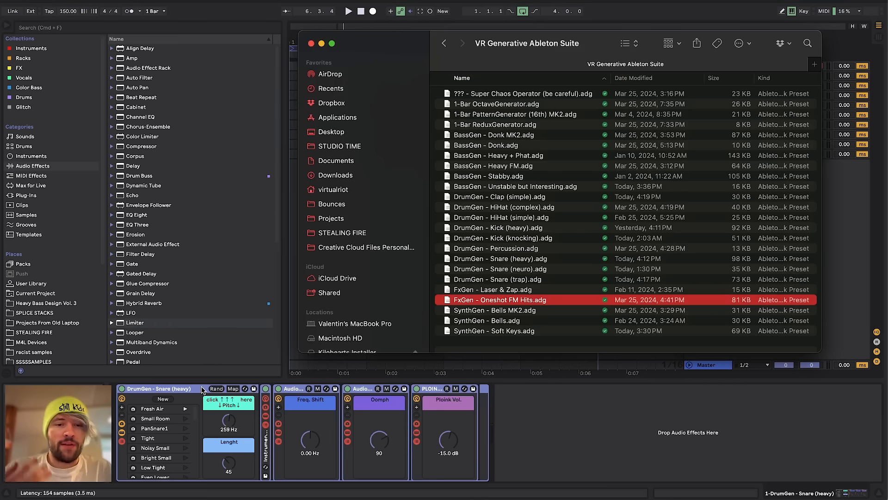
{"action": "left_click", "coordinate": [202, 388]}
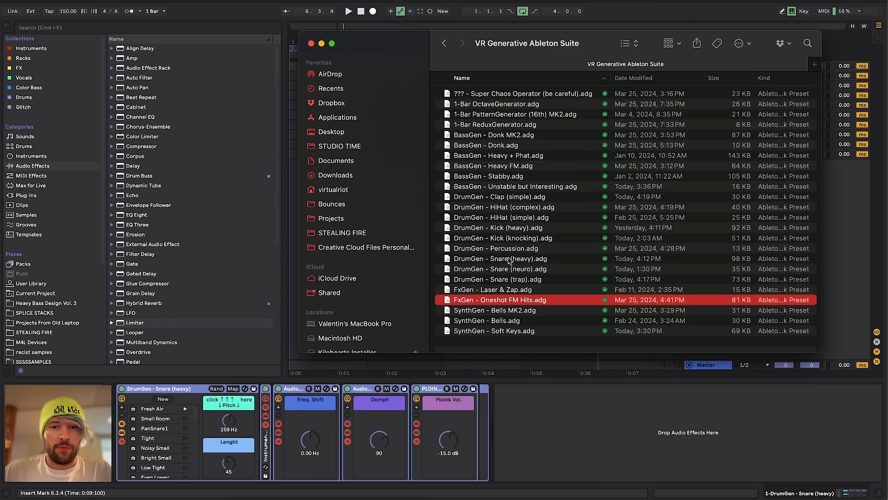
{"action": "left_click", "coordinate": [507, 260]}
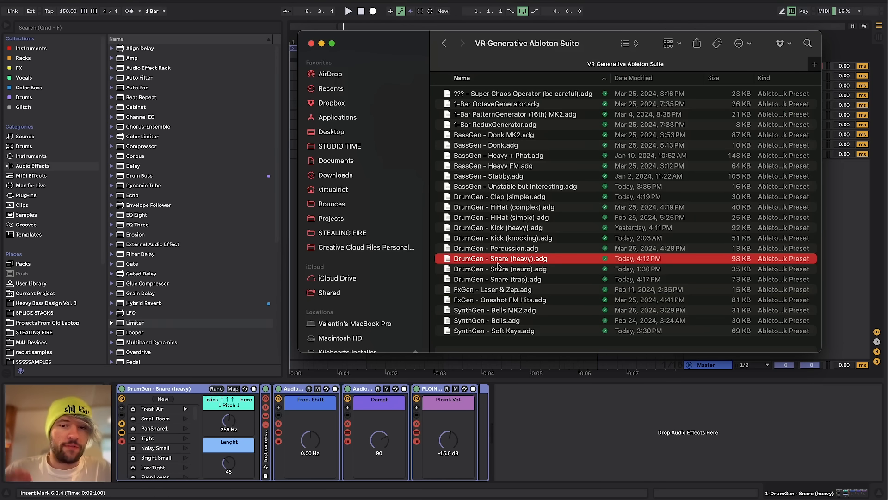
{"action": "left_click", "coordinate": [495, 238]}
{"action": "left_click", "coordinate": [496, 186]}
{"action": "left_click", "coordinate": [500, 207]}
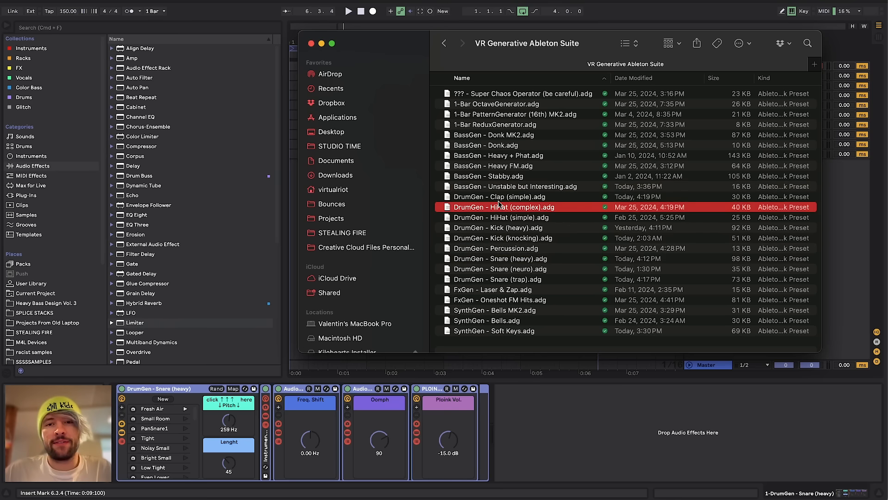
{"action": "left_click", "coordinate": [488, 147]}
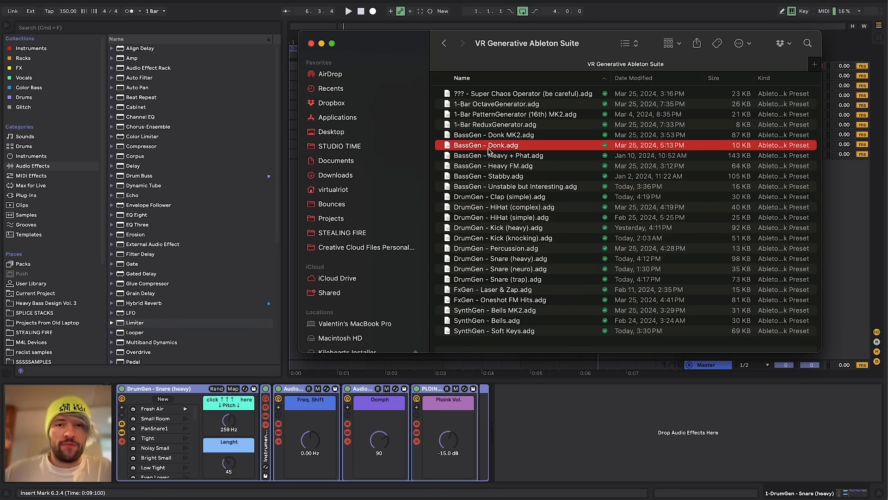
{"action": "left_click", "coordinate": [483, 301]}
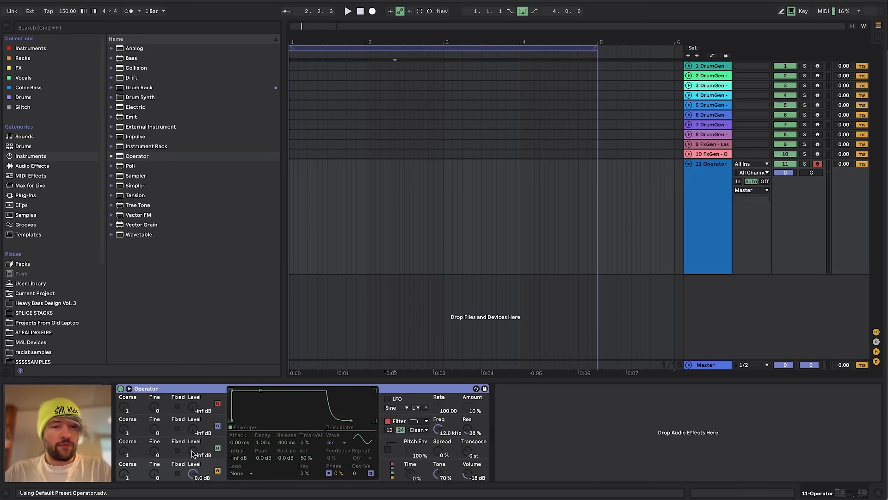
Group Operator into an Instrument Rack and show the rack's chain list and macro controls.
{"action": "key", "text": "super+g"}
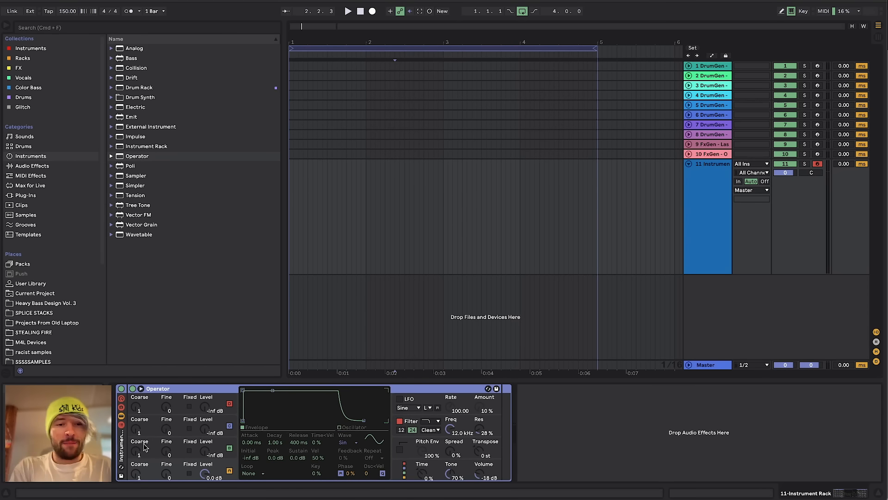
{"action": "left_click", "coordinate": [121, 425]}
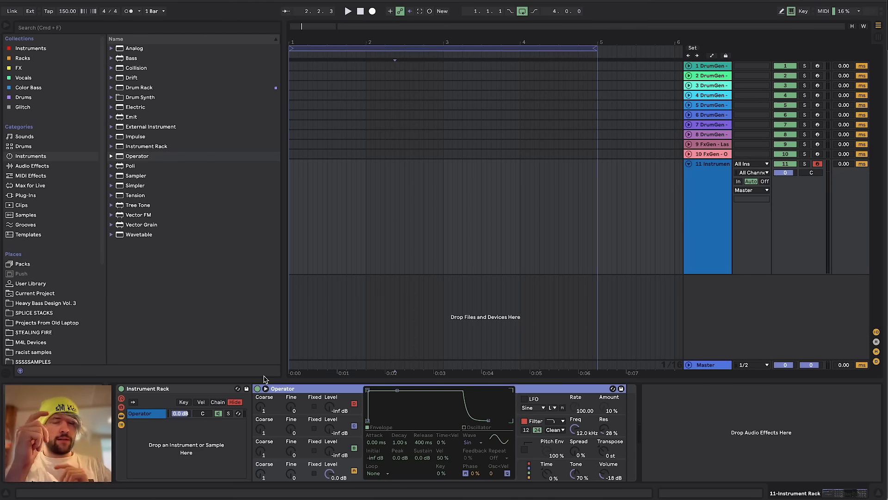
{"action": "left_click", "coordinate": [121, 398]}
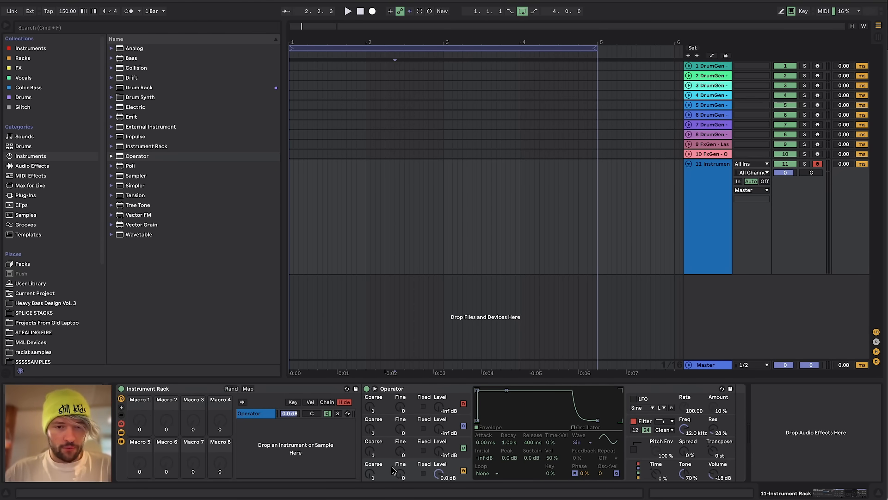
Map Operator's oscillator A level to the rack's Macro 1.
{"action": "right_click", "coordinate": [370, 479]}
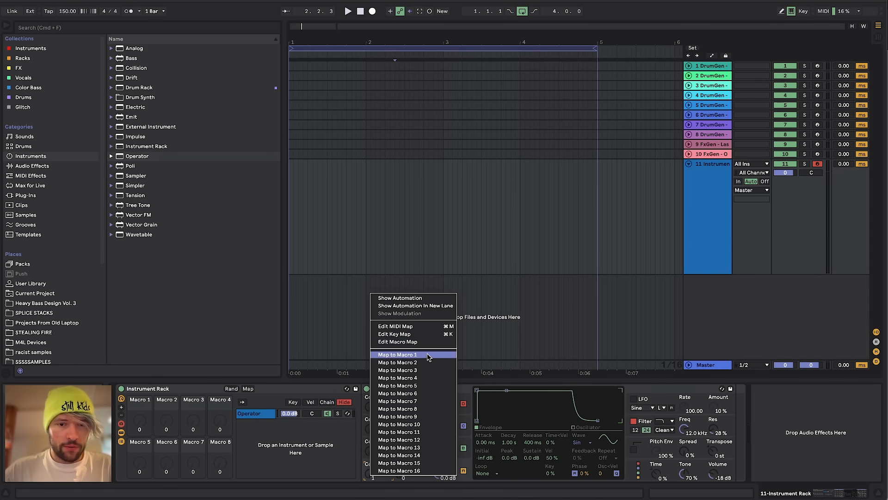
{"action": "left_click", "coordinate": [394, 356]}
{"action": "left_click", "coordinate": [139, 430]}
{"action": "left_click", "coordinate": [248, 389]}
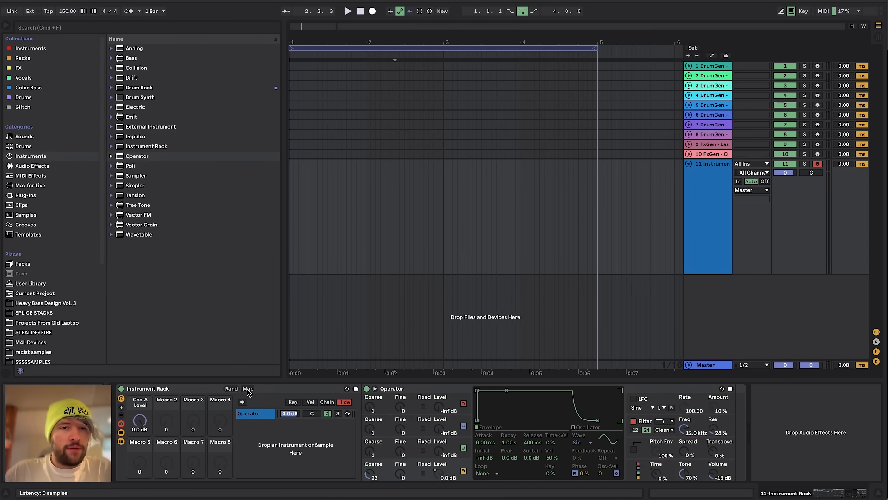
Add a Delay audio effect after the Instrument Rack and lower the Osc-A Level macro to -20 dB.
{"action": "left_click", "coordinate": [31, 166]}
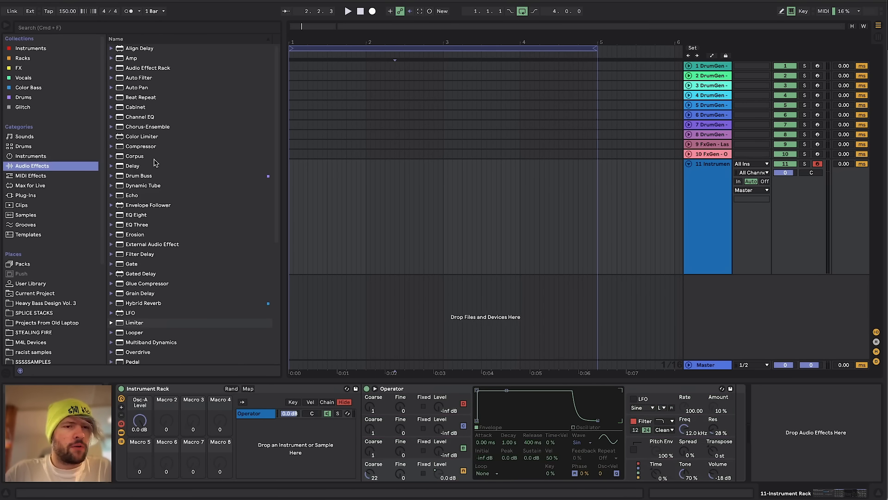
{"action": "left_click_drag", "start_coordinate": [138, 427], "coordinate": [136, 428]}
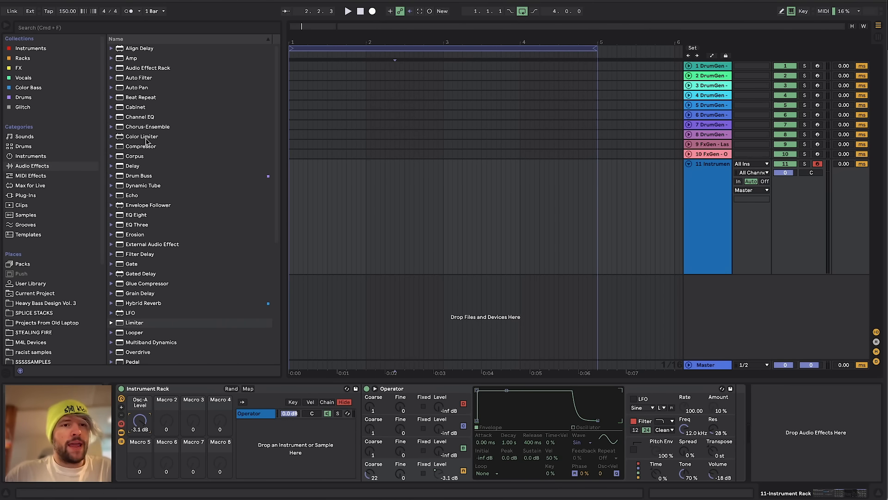
{"action": "left_click_drag", "start_coordinate": [132, 166], "coordinate": [680, 420]}
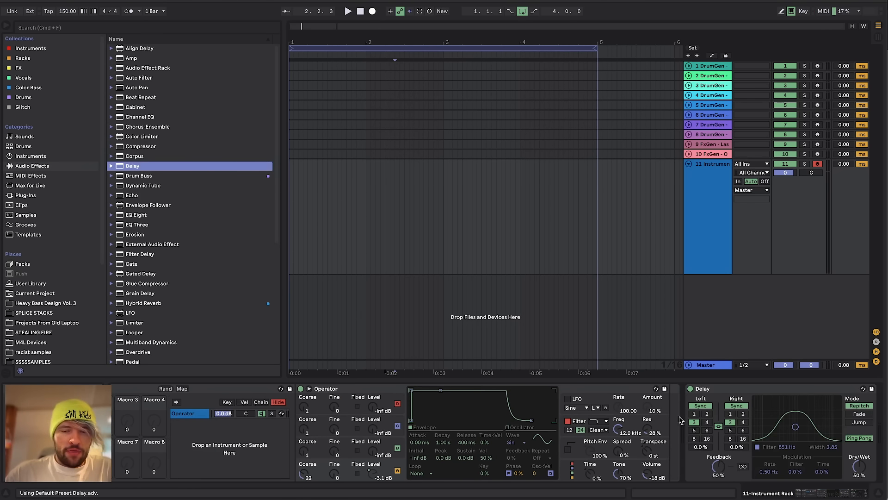
{"action": "scroll", "coordinate": [247, 430], "scroll_direction": "left", "scroll_amount": 3}
{"action": "left_click_drag", "start_coordinate": [138, 421], "coordinate": [138, 438]}
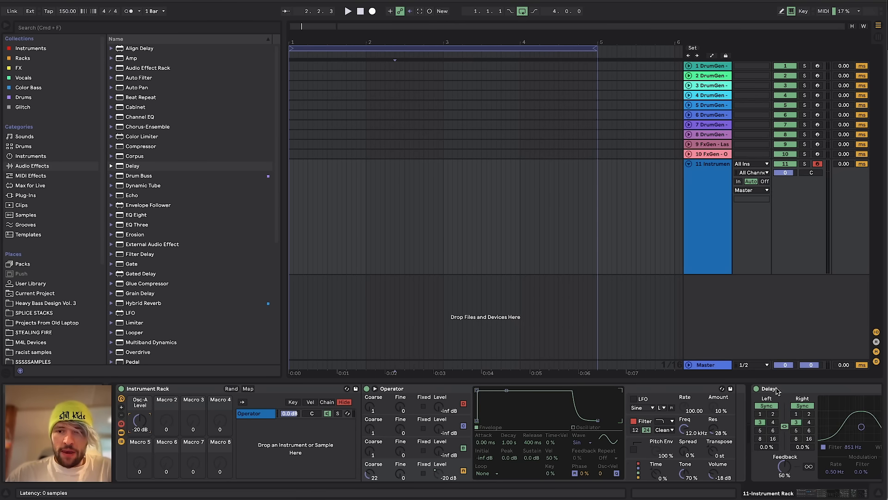
Place the Delay inside the Instrument Rack after Operator and map its on/off switch to the Osc-A Level macro.
{"action": "left_click_drag", "start_coordinate": [777, 389], "coordinate": [730, 402]}
{"action": "right_click", "coordinate": [698, 389]}
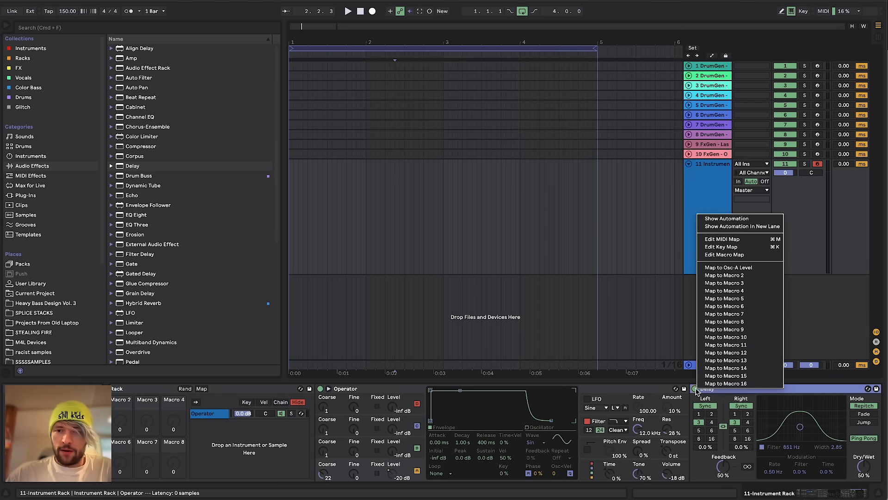
{"action": "left_click", "coordinate": [772, 281]}
{"action": "scroll", "coordinate": [211, 399], "scroll_direction": "left", "scroll_amount": 3}
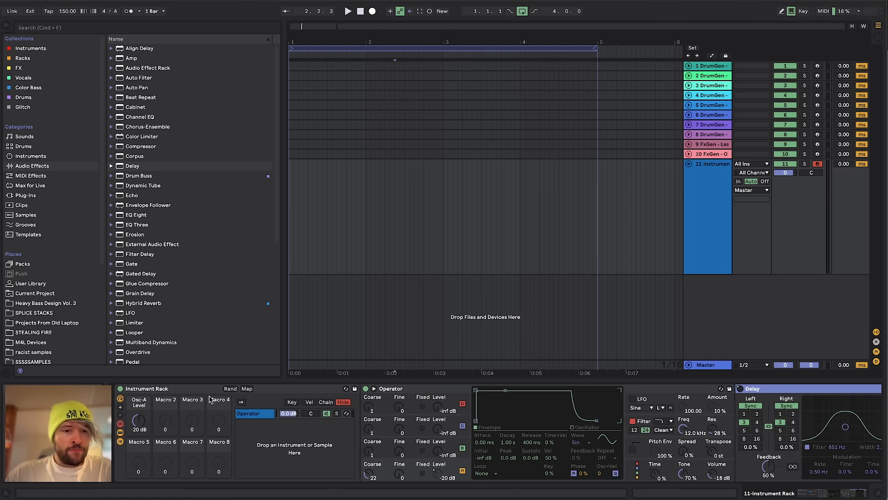
{"action": "left_click_drag", "start_coordinate": [137, 426], "coordinate": [138, 428]}
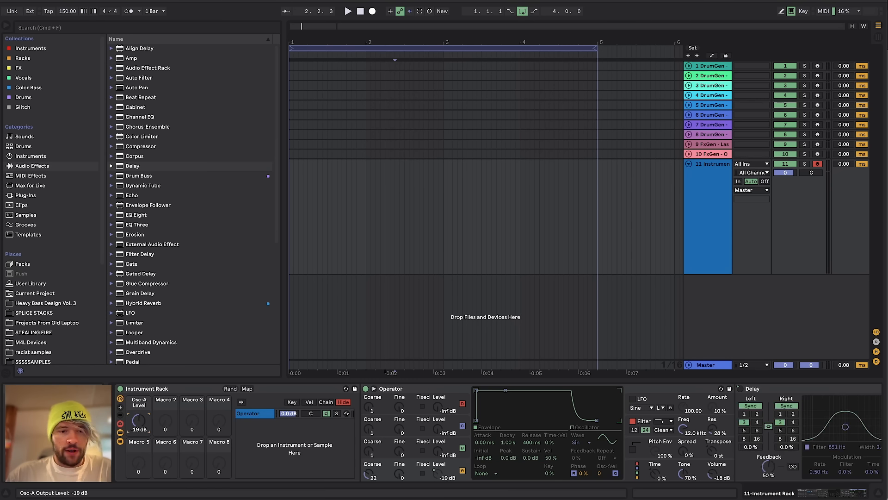
Set the minimum of the Delay's Device On macro mapping to 81 and leave macro mapping mode.
{"action": "left_click", "coordinate": [247, 388]}
{"action": "left_click", "coordinate": [240, 58]}
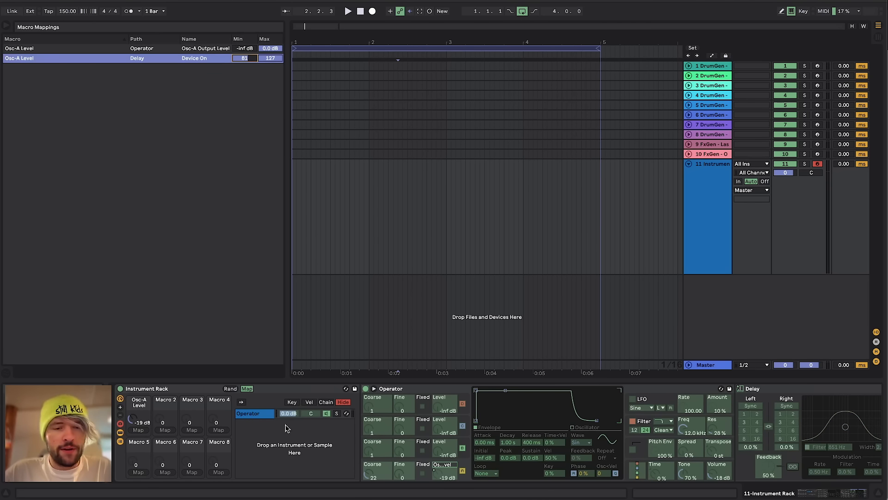
{"action": "left_click", "coordinate": [247, 388]}
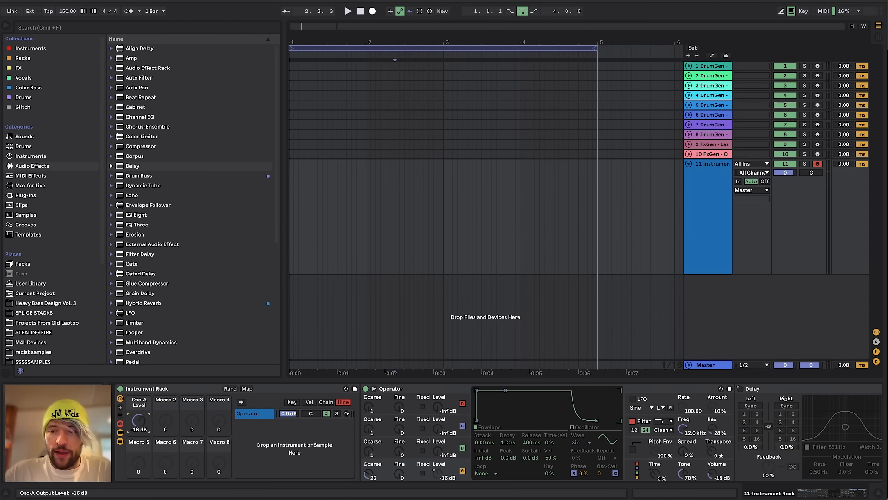
Raise the Osc-A Level macro to -14 dB and set the Delay's dry/wet to 67%.
{"action": "left_click_drag", "start_coordinate": [139, 421], "coordinate": [139, 419]}
{"action": "scroll", "coordinate": [221, 448], "scroll_direction": "right", "scroll_amount": 5}
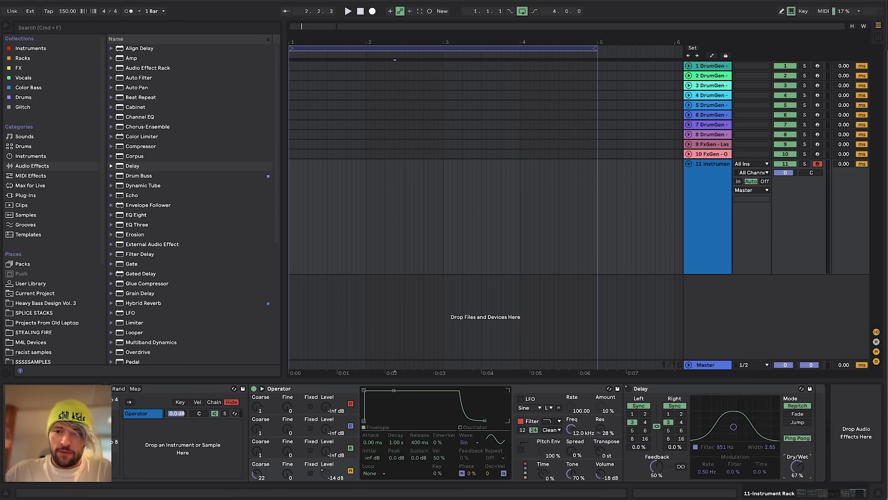
{"action": "scroll", "coordinate": [515, 443], "scroll_direction": "left", "scroll_amount": 5}
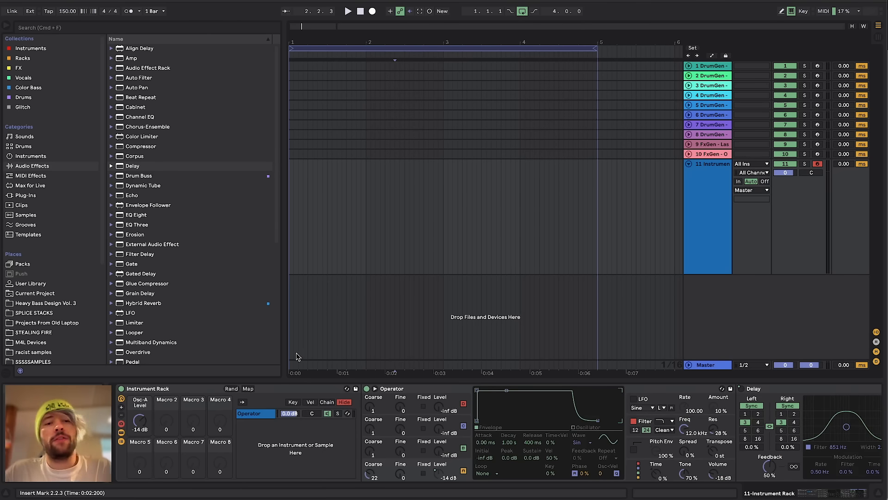
Delete track 11 with the Operator rack and select the DrumGen - Snare (heavy) track.
{"action": "key", "text": "Delete"}
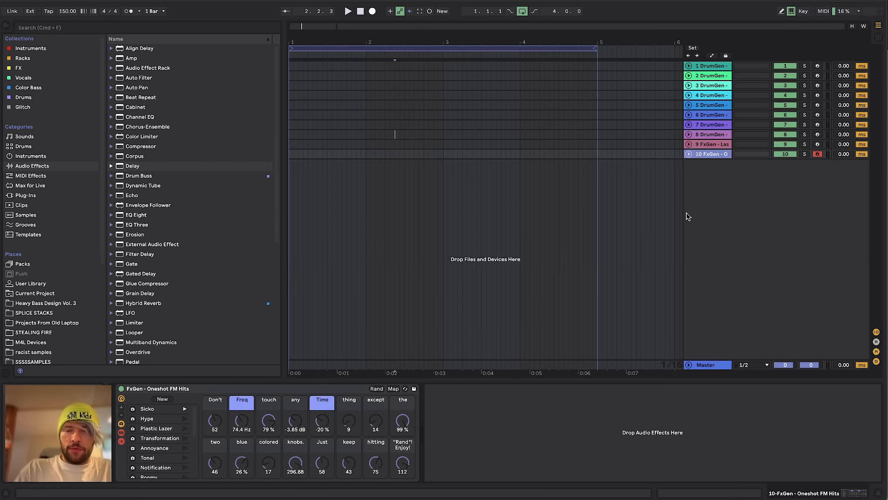
{"action": "left_click", "coordinate": [713, 67]}
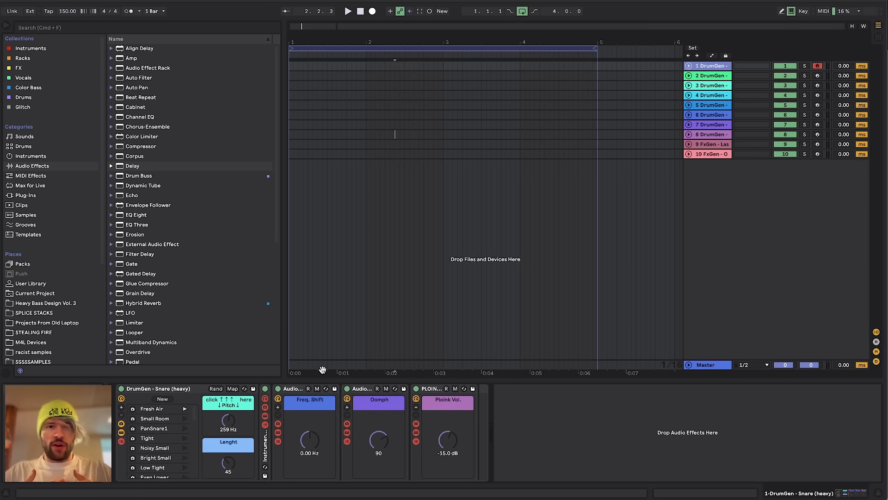
{"action": "key", "text": "super+Tab"}
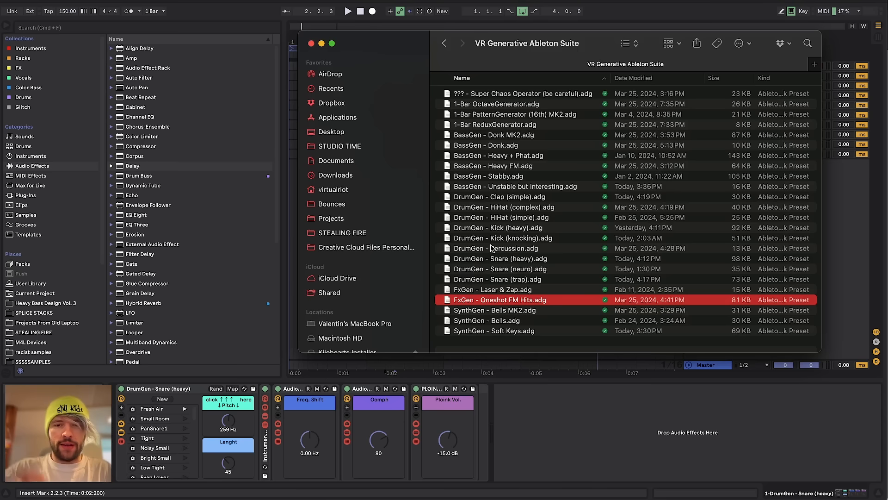
{"action": "left_click", "coordinate": [568, 420]}
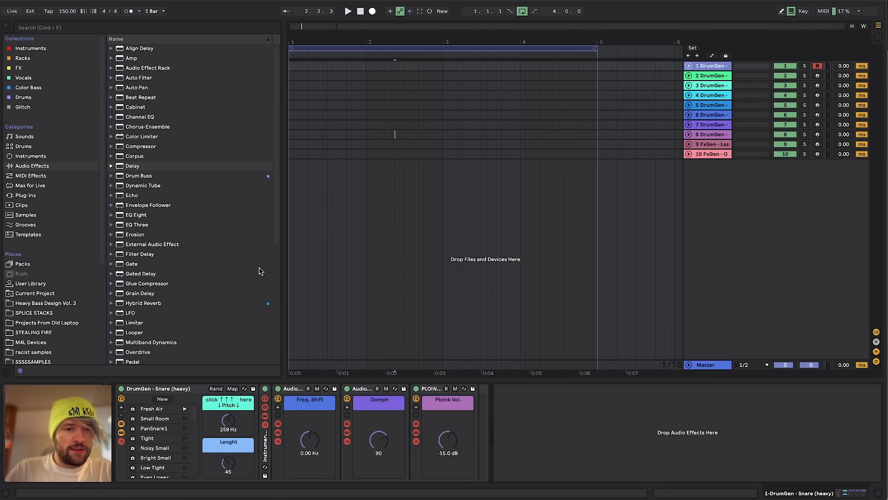
Audition the snare rack's macro variations from Small Room through Even Lower and Proper, ending on Smooth.
{"action": "left_click_drag", "start_coordinate": [194, 414], "coordinate": [196, 348]}
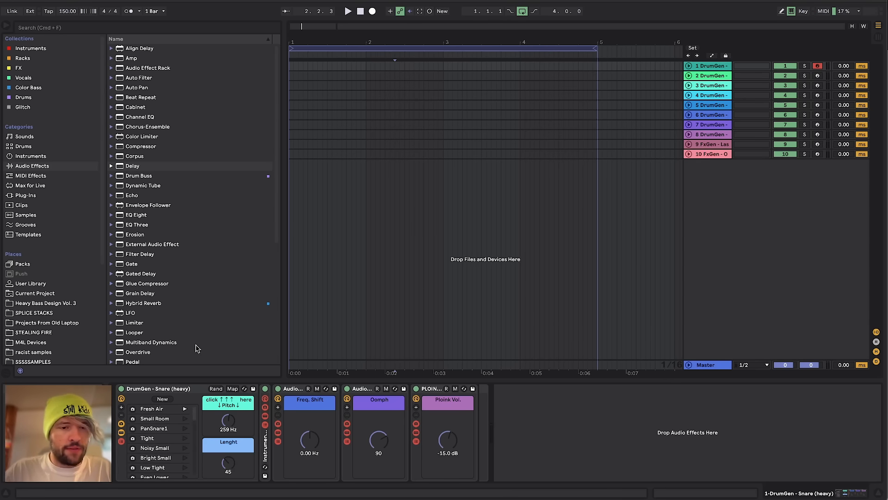
{"action": "left_click", "coordinate": [185, 418]}
{"action": "left_click", "coordinate": [185, 429]}
{"action": "left_click", "coordinate": [185, 438]}
{"action": "left_click", "coordinate": [185, 448]}
{"action": "left_click", "coordinate": [185, 458]}
{"action": "left_click", "coordinate": [185, 467]}
{"action": "left_click", "coordinate": [185, 477]}
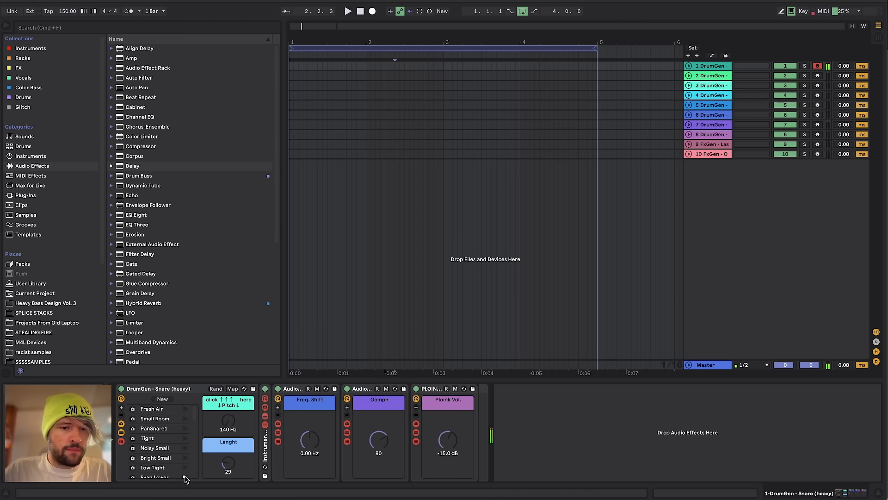
{"action": "left_click_drag", "start_coordinate": [196, 413], "coordinate": [195, 426]}
{"action": "left_click", "coordinate": [185, 425]}
{"action": "left_click", "coordinate": [186, 454]}
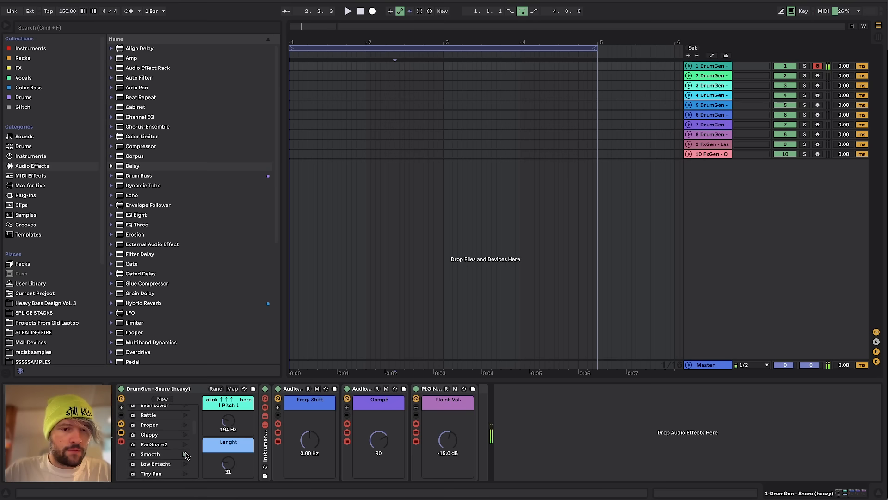
Increase the snare rack's visible macros to all 16.
{"action": "left_click", "coordinate": [121, 407]}
{"action": "left_click", "coordinate": [121, 406]}
{"action": "left_click", "coordinate": [121, 407]}
{"action": "left_click", "coordinate": [121, 407]}
{"action": "left_click", "coordinate": [120, 407]}
{"action": "left_click", "coordinate": [121, 406]}
{"action": "left_click", "coordinate": [121, 407]}
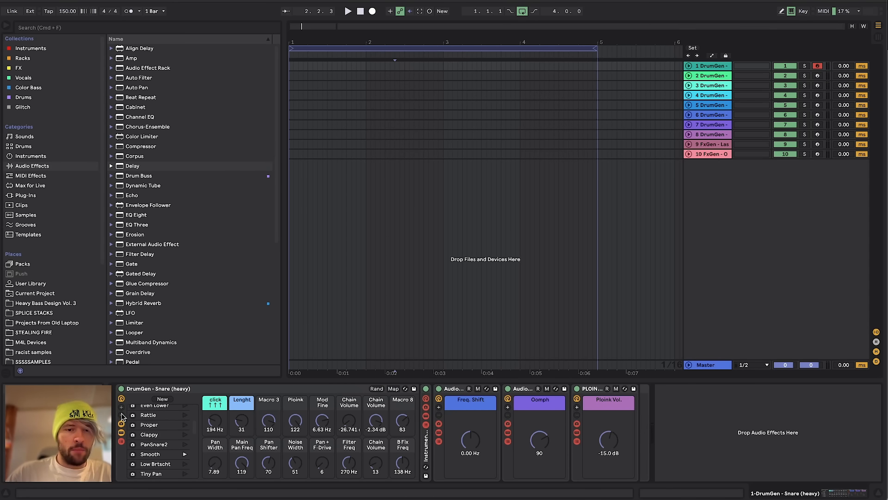
Randomize the values of all the snare rack's macros several times.
{"action": "left_click", "coordinate": [377, 389]}
{"action": "left_click", "coordinate": [376, 389]}
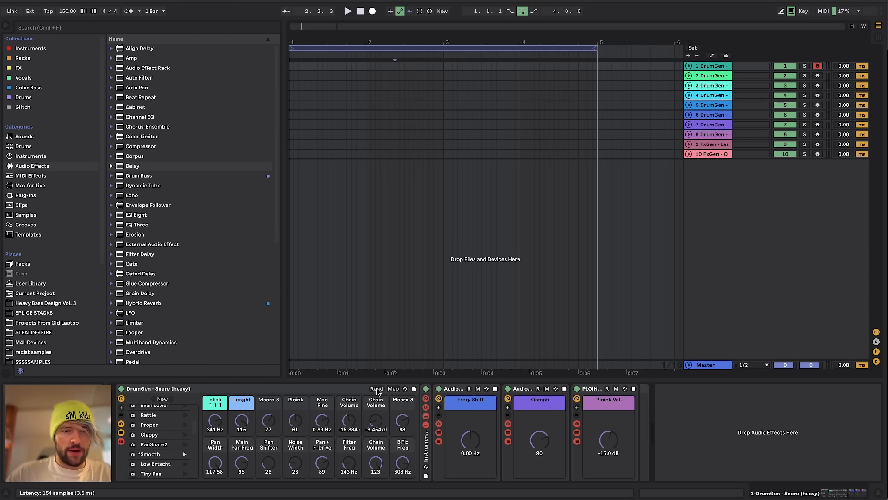
{"action": "left_click", "coordinate": [377, 388]}
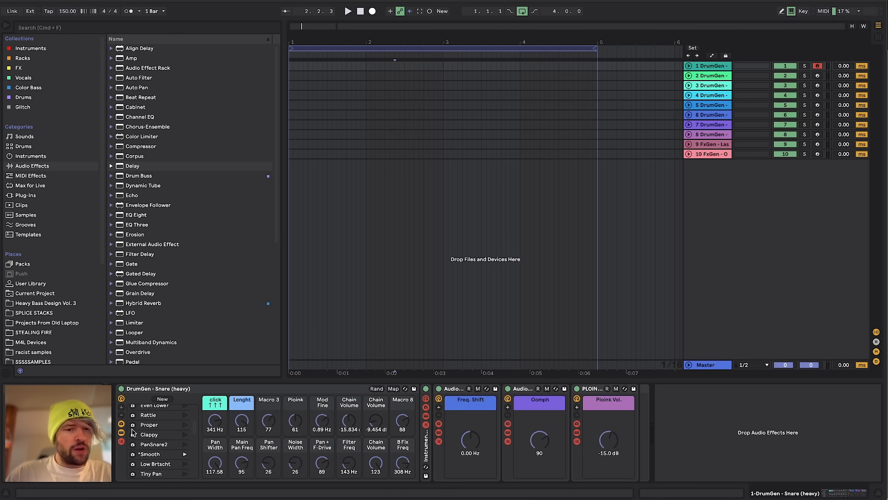
Reduce the snare rack's visible macros to only Pitch and Lenght.
{"action": "left_click", "coordinate": [121, 415]}
{"action": "left_click", "coordinate": [121, 415]}
{"action": "left_click", "coordinate": [121, 416]}
{"action": "left_click", "coordinate": [121, 415]}
{"action": "left_click", "coordinate": [121, 415]}
{"action": "left_click", "coordinate": [121, 415]}
{"action": "left_click", "coordinate": [121, 415]}
Randomize the snare rack's macros again and adjust the Pitch macro to about 202 Hz.
{"action": "left_click", "coordinate": [216, 389]}
{"action": "mouse_move", "coordinate": [230, 427]}
{"action": "left_mouse_down"}
{"action": "mouse_move", "coordinate": [230, 444]}
{"action": "mouse_move", "coordinate": [216, 430]}
{"action": "left_mouse_up"}
Exclude the Pitch and Lenght macros from randomization and play a test note.
{"action": "right_click", "coordinate": [230, 425]}
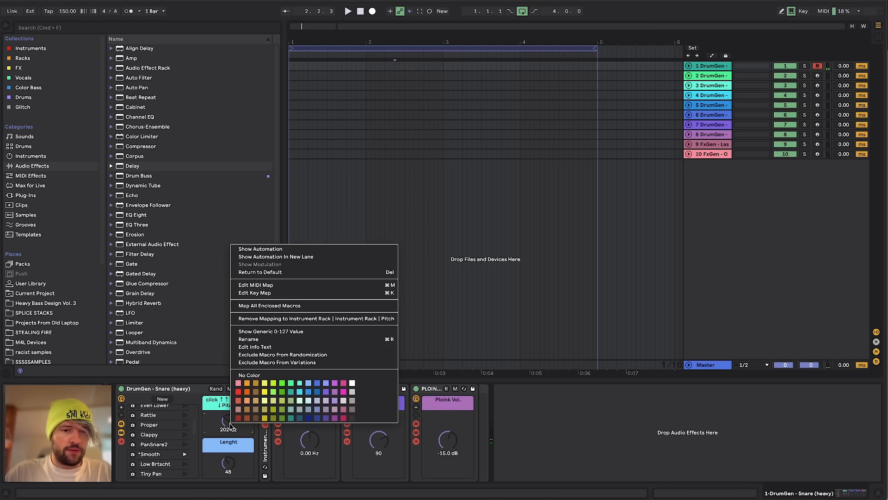
{"action": "left_click", "coordinate": [273, 358]}
{"action": "right_click", "coordinate": [228, 463]}
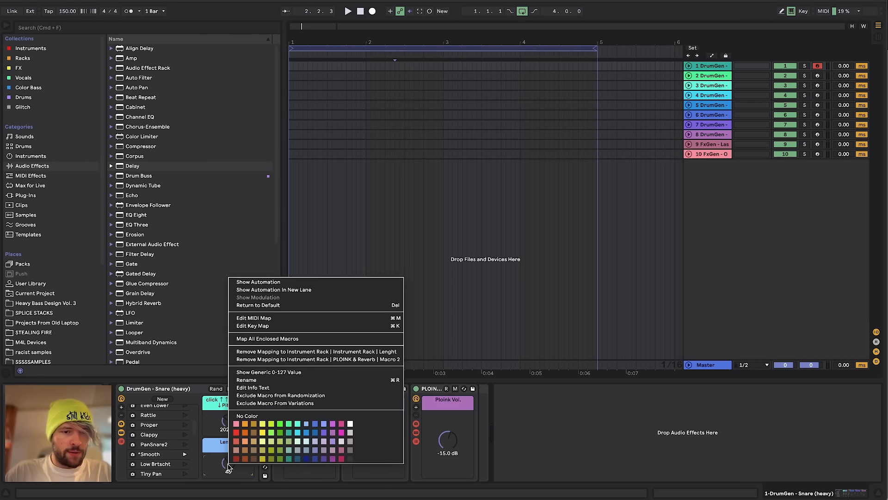
{"action": "left_click", "coordinate": [323, 397]}
{"action": "key", "text": "a"}
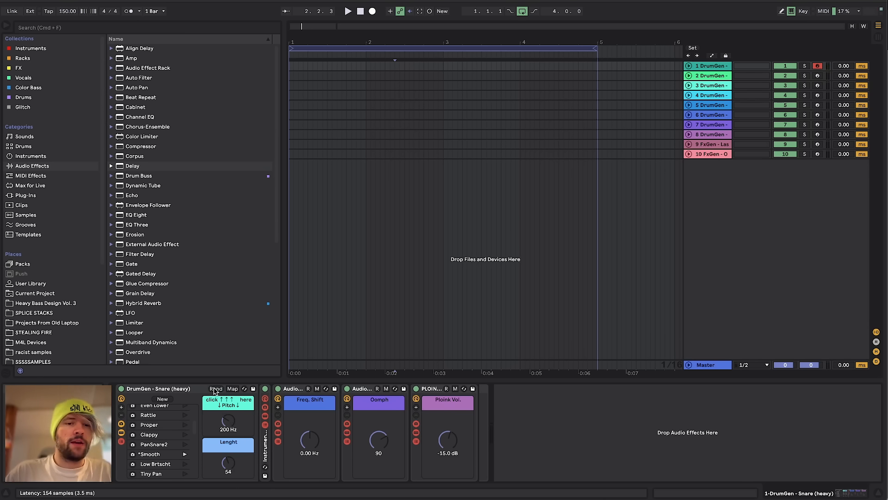
Play a test note on the heavy snare rack and audition its PanSnare1 macro variation.
{"action": "key", "text": "a"}
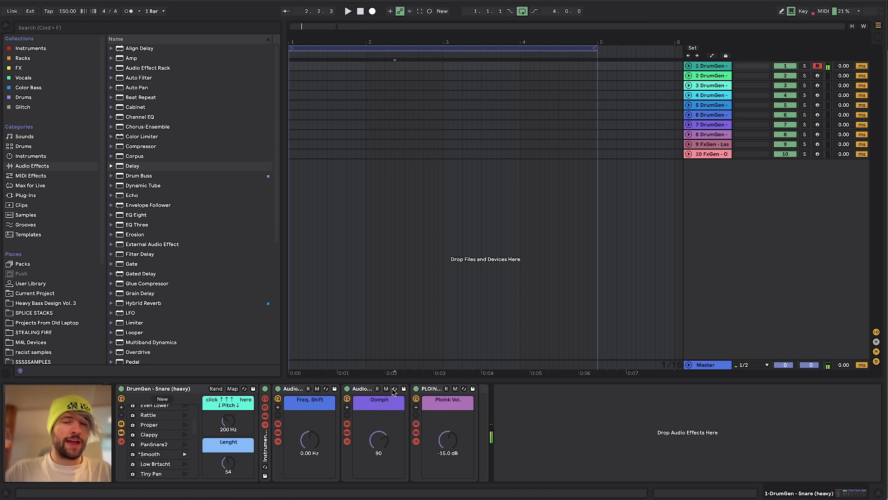
{"action": "scroll", "coordinate": [162, 451], "scroll_direction": "down", "scroll_amount": 10}
{"action": "scroll", "coordinate": [162, 444], "scroll_direction": "up", "scroll_amount": 10}
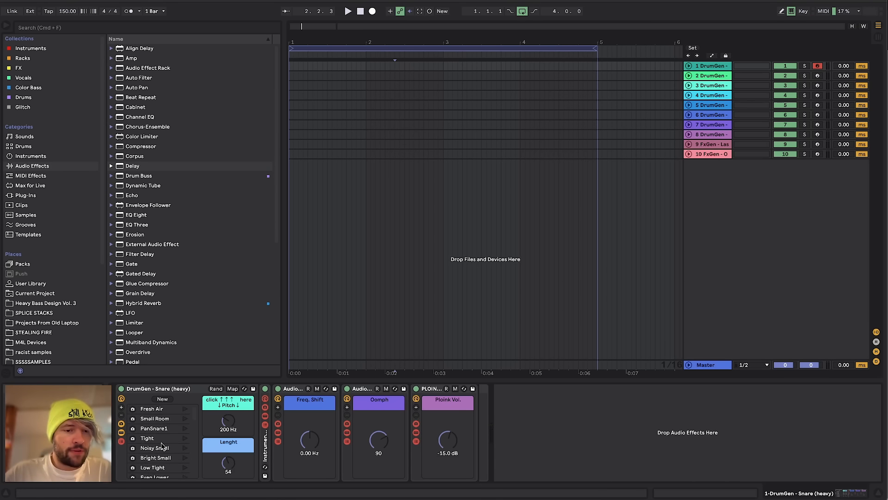
{"action": "left_click", "coordinate": [184, 430]}
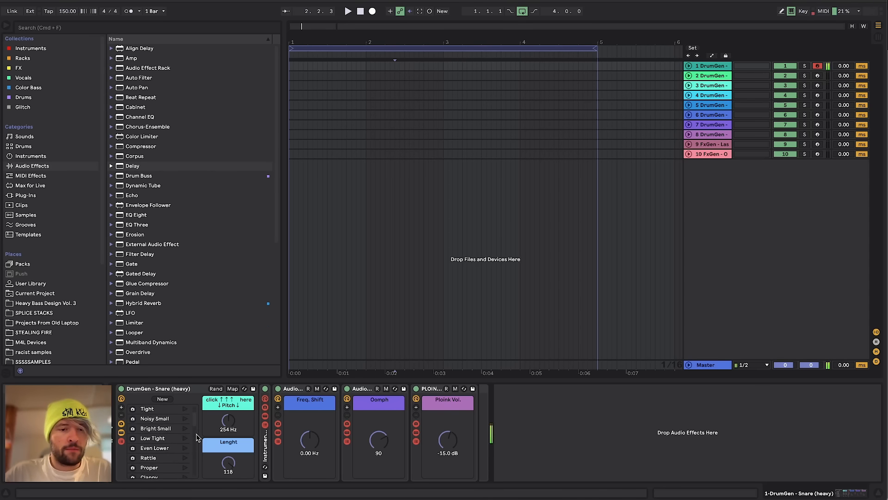
{"action": "scroll", "coordinate": [188, 437], "scroll_direction": "down", "scroll_amount": 3}
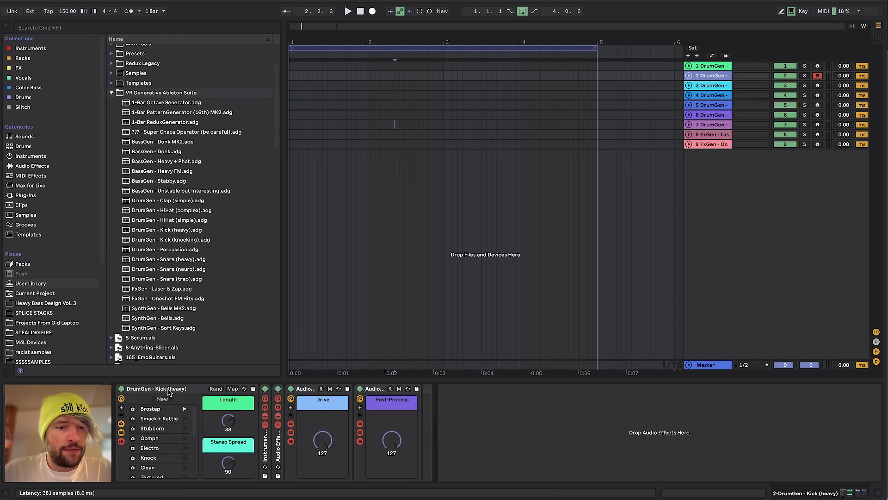
Randomize the heavy kick rack's macros several times and recall its Electro variation.
{"action": "left_click", "coordinate": [166, 388]}
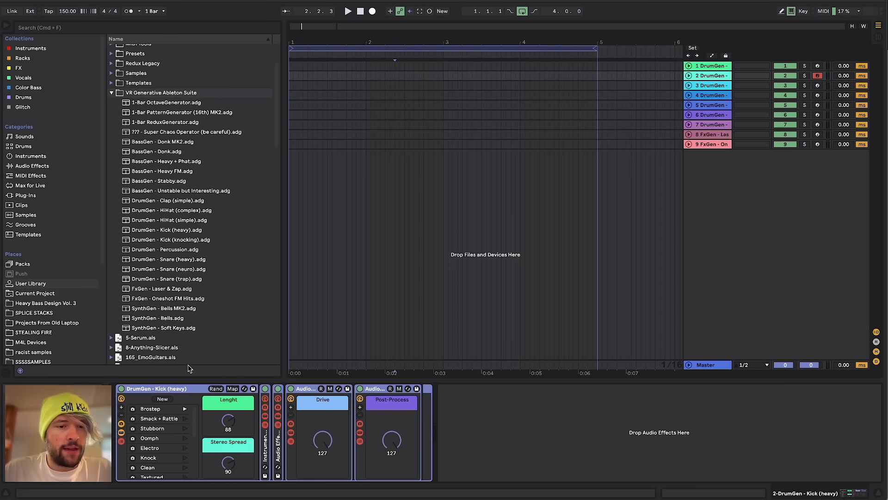
{"action": "left_click", "coordinate": [178, 427]}
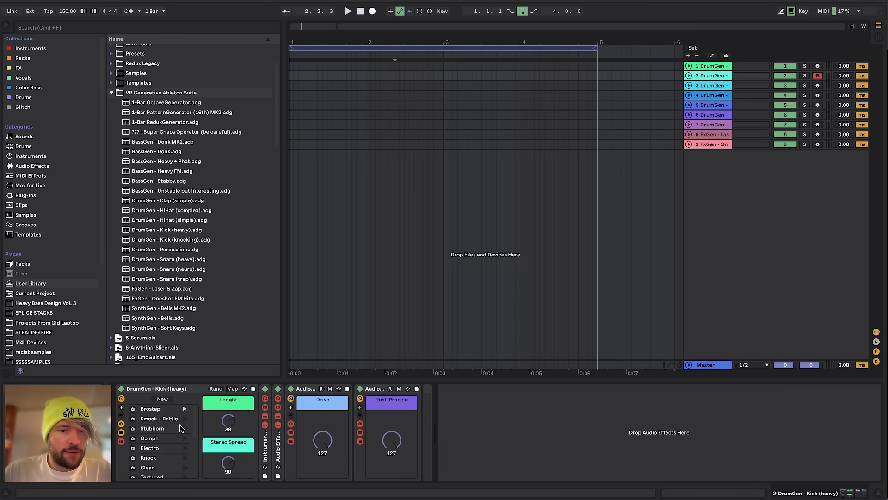
{"action": "left_click", "coordinate": [216, 389]}
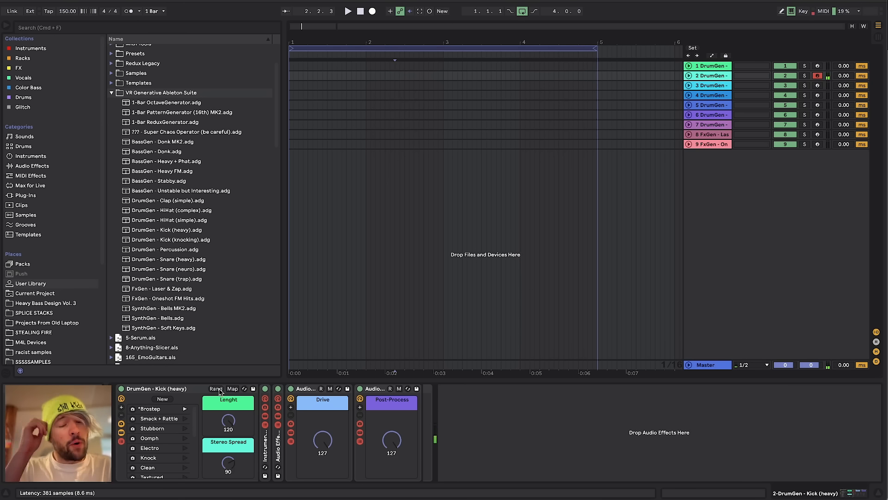
{"action": "left_click", "coordinate": [219, 389]}
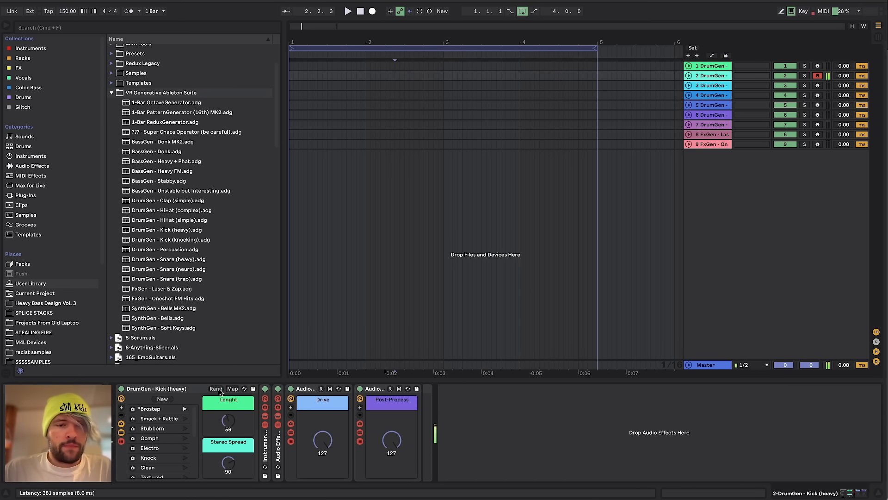
{"action": "left_click", "coordinate": [218, 390]}
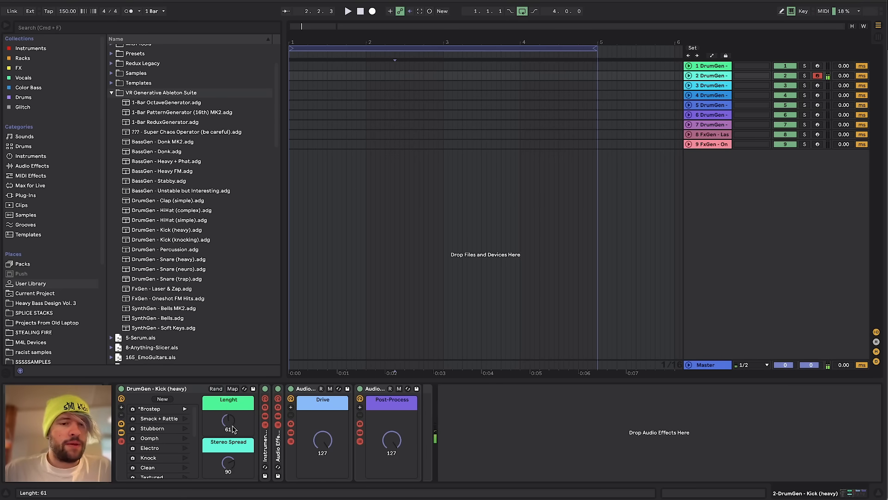
{"action": "left_click", "coordinate": [216, 389]}
{"action": "left_click", "coordinate": [216, 390]}
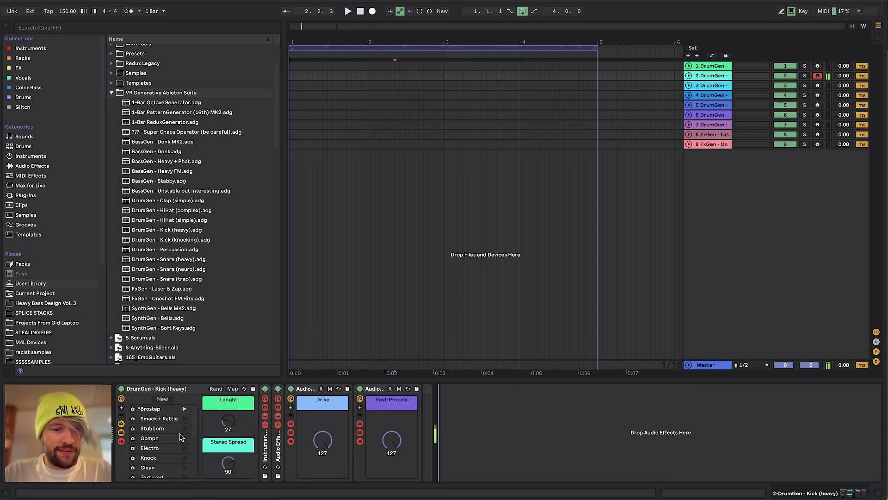
{"action": "left_click", "coordinate": [184, 448]}
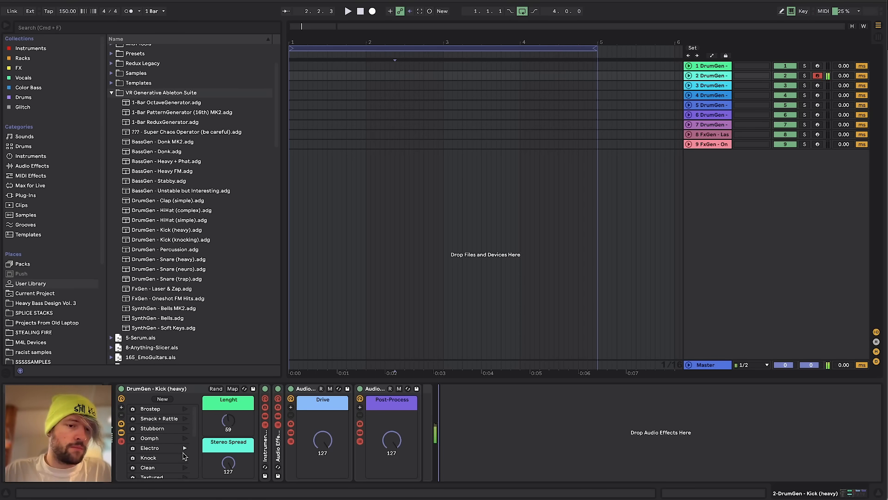
Switch to the knocking kick track and audition its F - Ignorant and C# - Fire variations.
{"action": "key", "text": "Down"}
{"action": "left_click", "coordinate": [280, 424]}
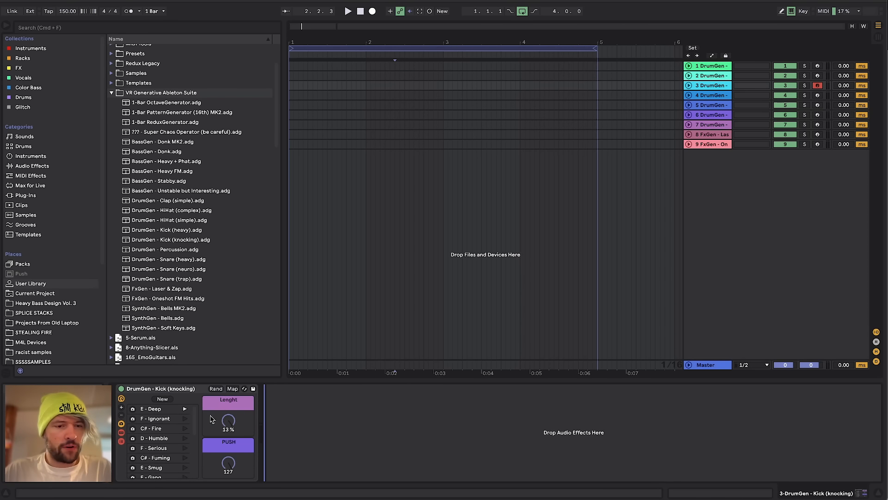
{"action": "left_click", "coordinate": [185, 418]}
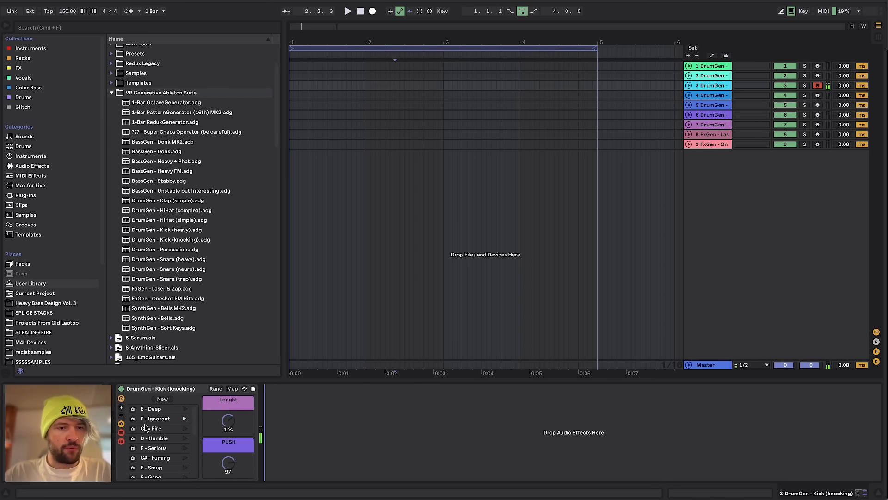
{"action": "left_click", "coordinate": [185, 429]}
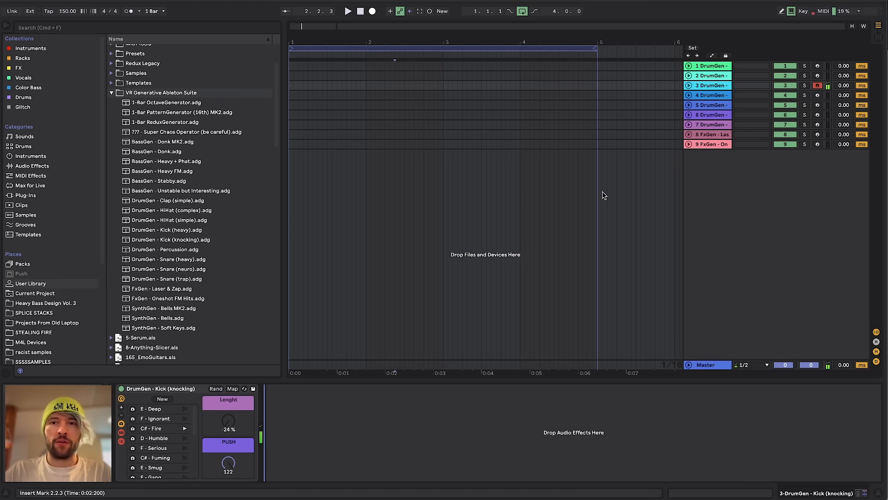
Play a test note on the knocking kick track and randomize its rack's macros several times.
{"action": "left_click", "coordinate": [711, 77]}
{"action": "left_click", "coordinate": [707, 86]}
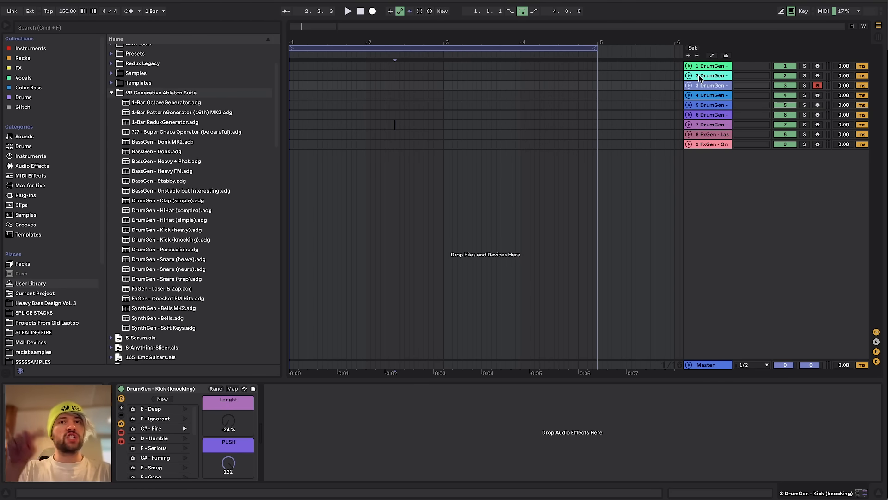
{"action": "key", "text": "a"}
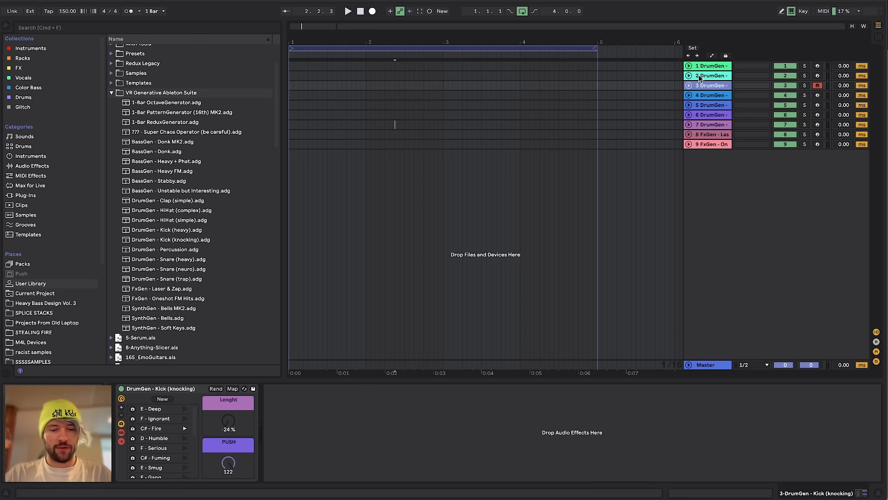
{"action": "left_click", "coordinate": [215, 389]}
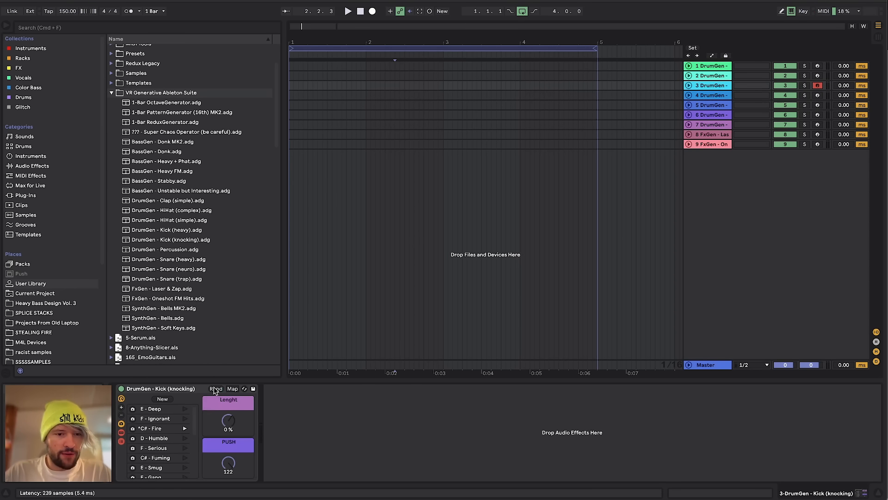
{"action": "left_click", "coordinate": [215, 389]}
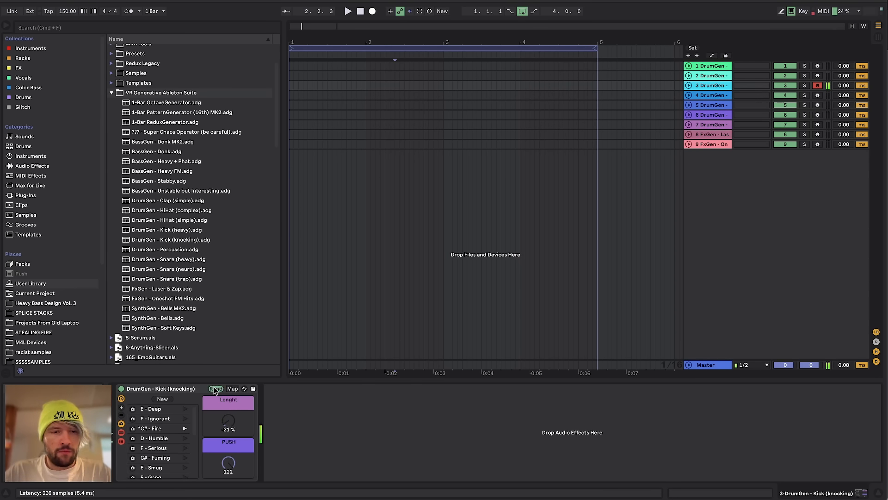
{"action": "left_click", "coordinate": [215, 389]}
{"action": "left_click", "coordinate": [215, 390]}
{"action": "left_click", "coordinate": [215, 389]}
Select the trap snare track and randomize its rack's macros several times.
{"action": "left_click", "coordinate": [712, 95]}
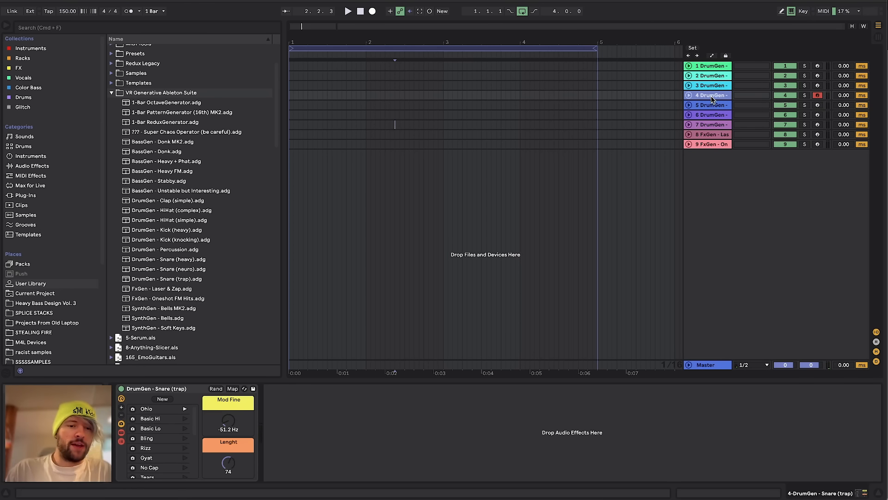
{"action": "left_click", "coordinate": [213, 390]}
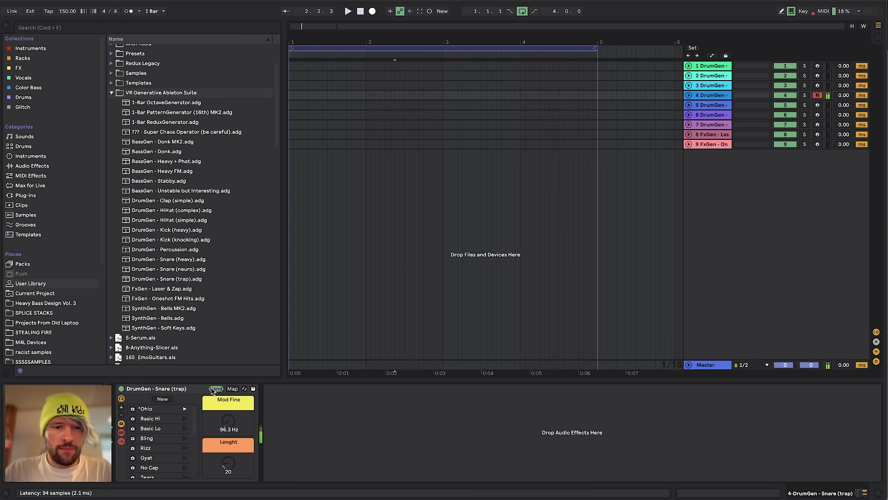
{"action": "left_click", "coordinate": [214, 389]}
{"action": "left_click", "coordinate": [214, 389]}
{"action": "left_click", "coordinate": [214, 390]}
{"action": "left_click", "coordinate": [213, 390]}
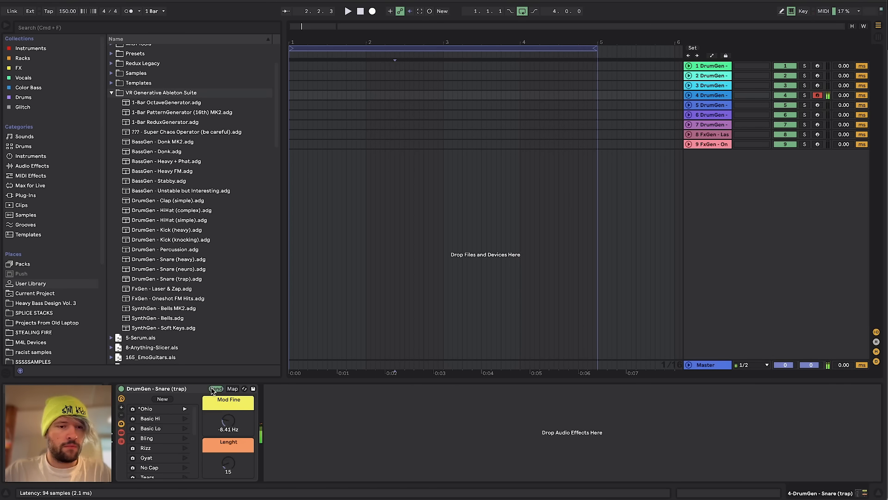
Audition the trap snare's Basic Hi, Basic Lo, Bling and Rizz variations in turn.
{"action": "left_click", "coordinate": [185, 419]}
{"action": "left_click", "coordinate": [185, 428]}
{"action": "left_click", "coordinate": [185, 438]}
{"action": "left_click", "coordinate": [185, 448]}
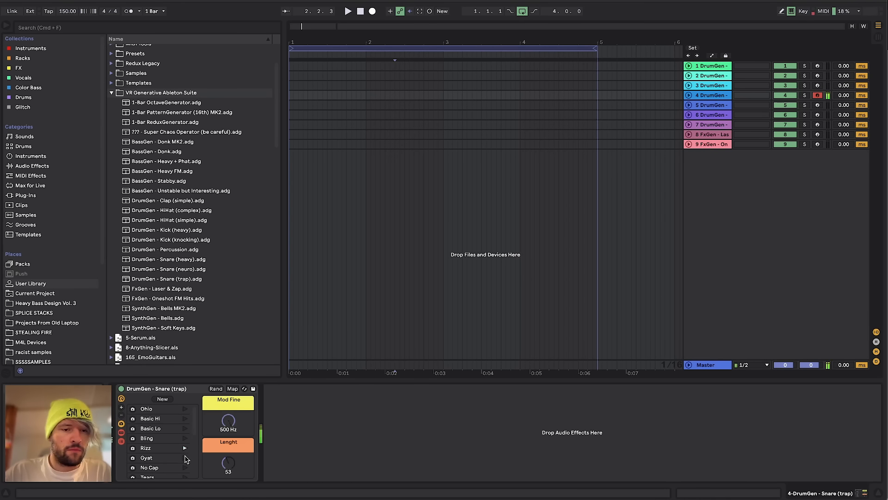
Select the complex hi-hat track and repeatedly randomize the macros of its nested Randomize Here rack.
{"action": "left_click", "coordinate": [708, 115]}
{"action": "left_click", "coordinate": [706, 106]}
{"action": "left_click", "coordinate": [254, 395]}
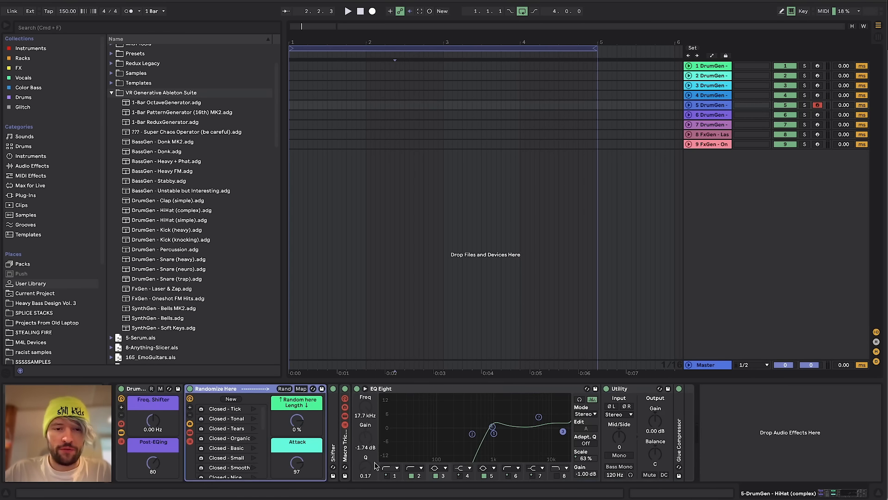
{"action": "left_click", "coordinate": [283, 389]}
{"action": "left_click", "coordinate": [283, 389]}
{"action": "left_click", "coordinate": [283, 389]}
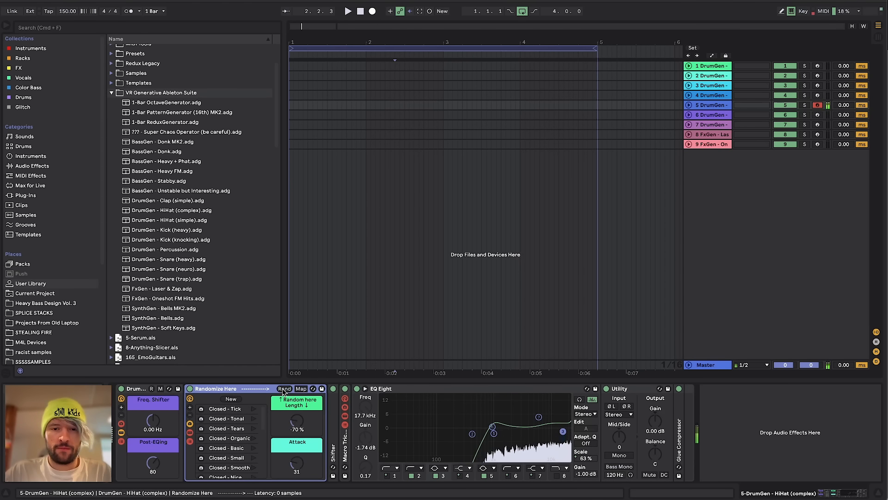
{"action": "left_click", "coordinate": [283, 389]}
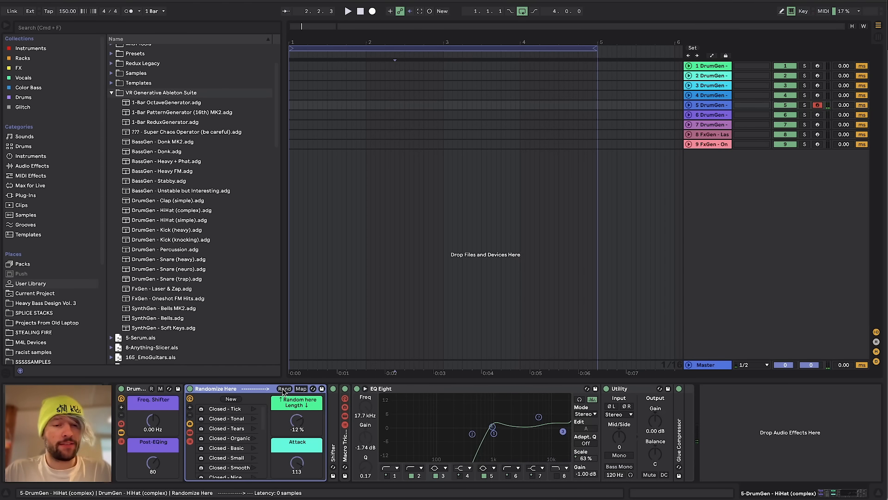
{"action": "left_click", "coordinate": [283, 389]}
{"action": "left_click", "coordinate": [283, 389]}
{"action": "left_click", "coordinate": [283, 389]}
{"action": "left_click", "coordinate": [283, 389]}
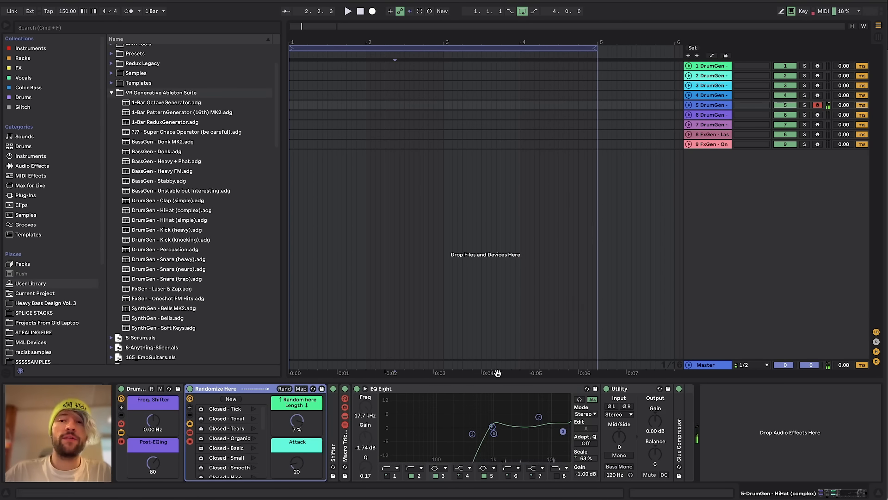
Randomize the nested hi-hat rack's macros several more times and lower its Length macro to about -45 %.
{"action": "left_click", "coordinate": [134, 388]}
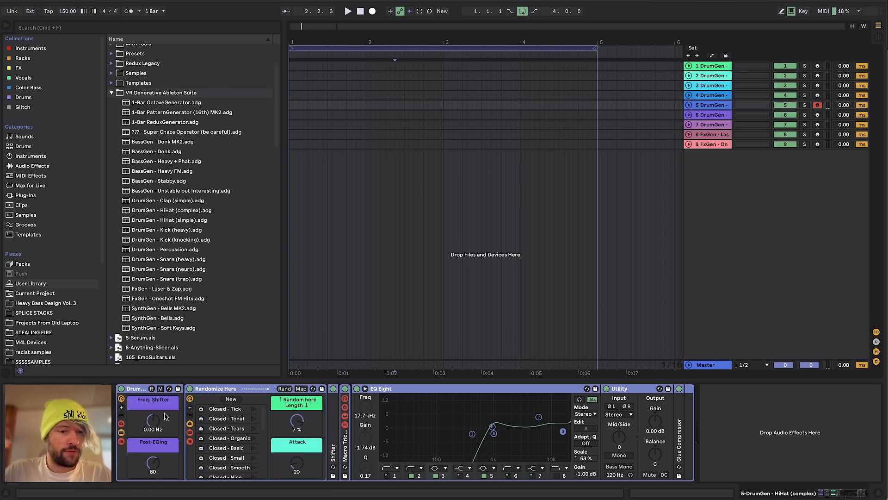
{"action": "left_click", "coordinate": [148, 423]}
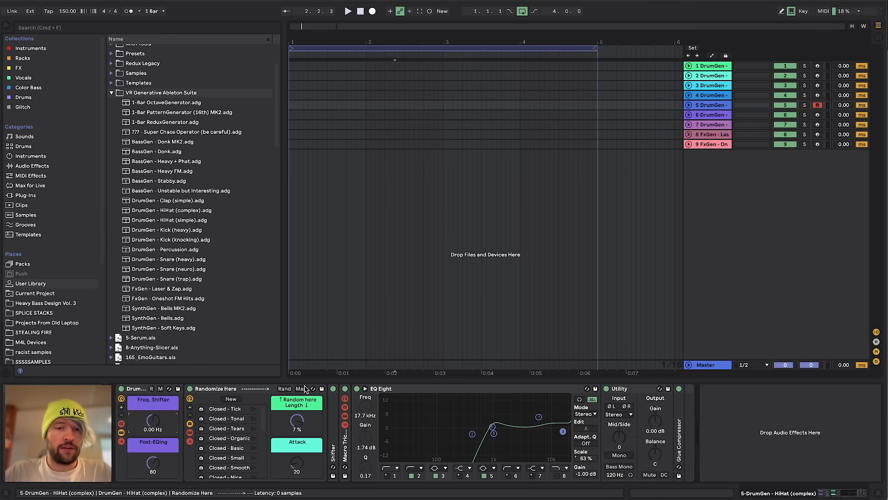
{"action": "left_click", "coordinate": [283, 389]}
{"action": "left_click", "coordinate": [283, 389]}
{"action": "left_click", "coordinate": [283, 388]}
{"action": "left_click_drag", "start_coordinate": [297, 420], "coordinate": [294, 465]}
Try the outer hi-hat rack's Freq. Shifter at about 1.16 kHz and lower its Post-EQing macro to 47.
{"action": "left_click", "coordinate": [156, 429]}
{"action": "left_click_drag", "start_coordinate": [155, 413], "coordinate": [156, 407]}
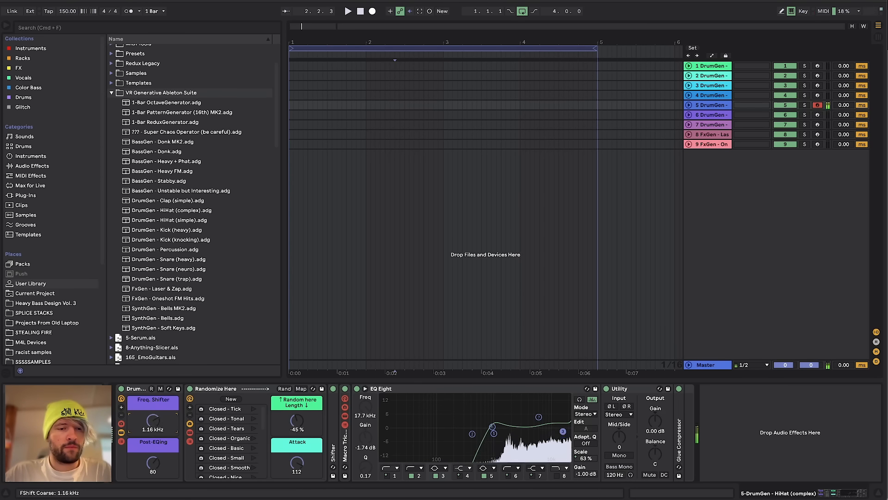
{"action": "mouse_move", "coordinate": [153, 463]}
{"action": "left_mouse_down"}
{"action": "mouse_move", "coordinate": [145, 488]}
{"action": "mouse_move", "coordinate": [145, 467]}
{"action": "left_mouse_up"}
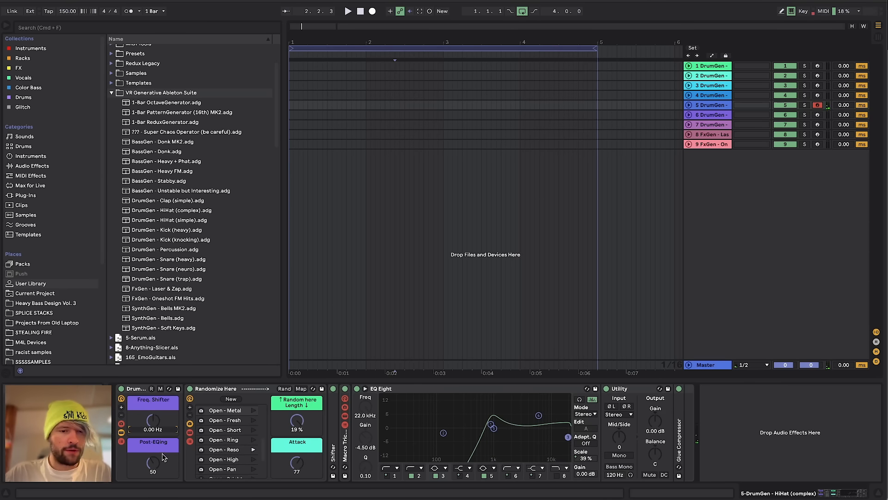
{"action": "mouse_move", "coordinate": [158, 460]}
{"action": "left_mouse_down"}
{"action": "mouse_move", "coordinate": [159, 431]}
{"action": "mouse_move", "coordinate": [159, 463]}
{"action": "left_mouse_up"}
Audition the hi-hat's open variations, including Open - High, Open - Bright and Open - Trash.
{"action": "scroll", "coordinate": [244, 458], "scroll_direction": "down", "scroll_amount": 2}
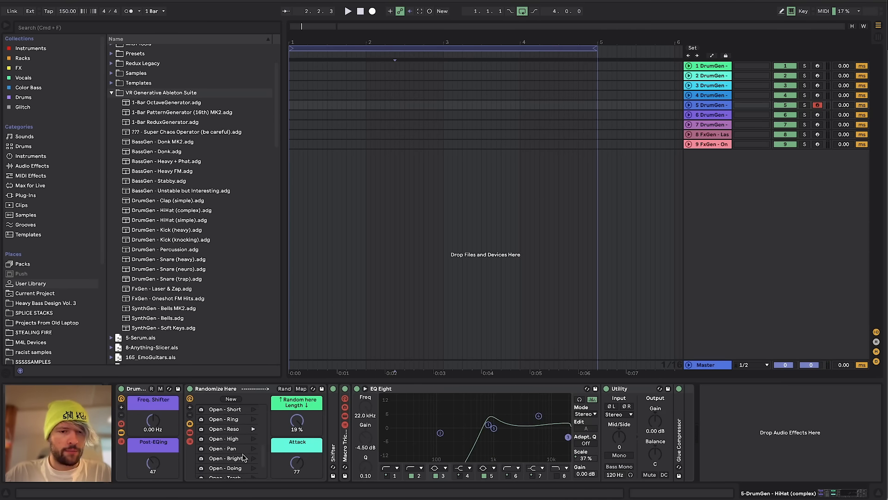
{"action": "left_click", "coordinate": [251, 440]}
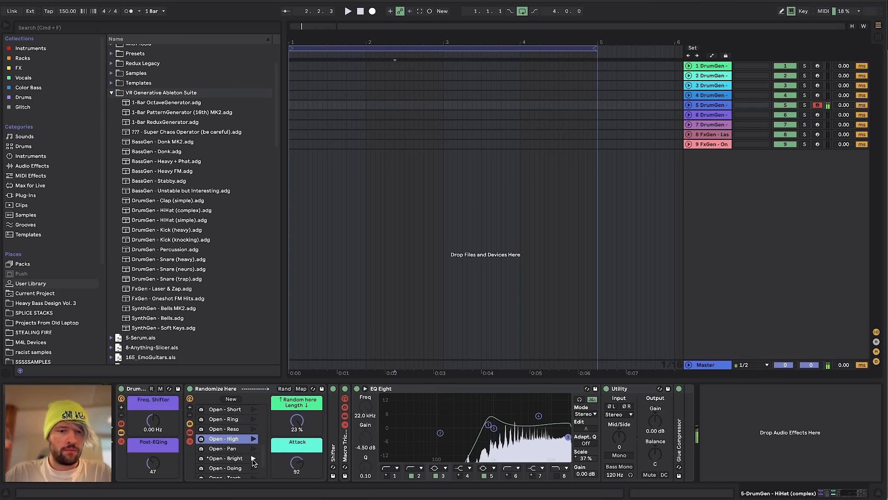
{"action": "scroll", "coordinate": [253, 462], "scroll_direction": "down", "scroll_amount": 2}
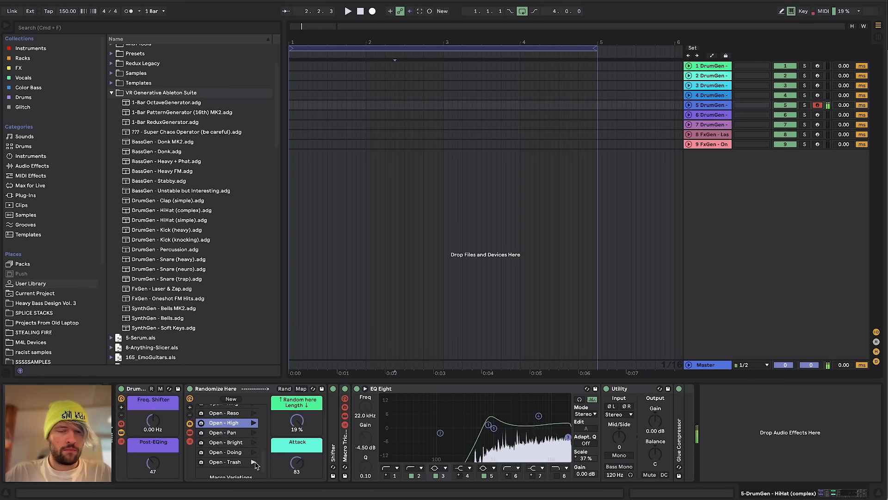
Raise the hi-hat rack's Post-EQing macro to 127 and recall the Closed - Tears variation.
{"action": "left_click_drag", "start_coordinate": [155, 459], "coordinate": [154, 416]}
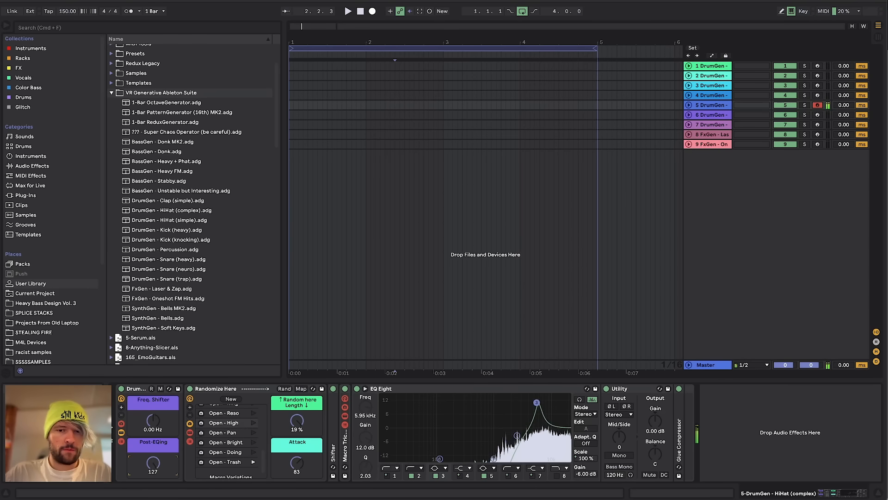
{"action": "scroll", "coordinate": [218, 440], "scroll_direction": "up", "scroll_amount": 5}
{"action": "left_click", "coordinate": [253, 429]}
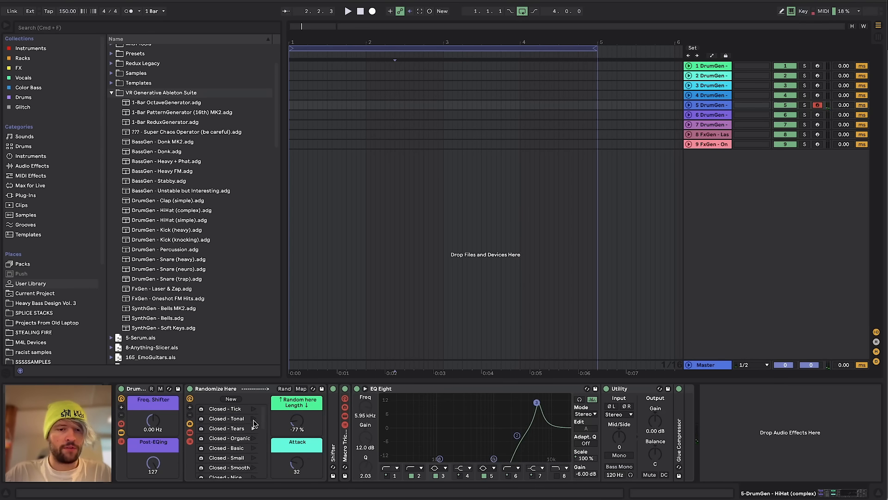
Audition the hi-hat's Closed - Tonal and Closed - Tick variations and randomize the nested rack's macros once.
{"action": "left_click", "coordinate": [253, 420]}
{"action": "left_click", "coordinate": [253, 409]}
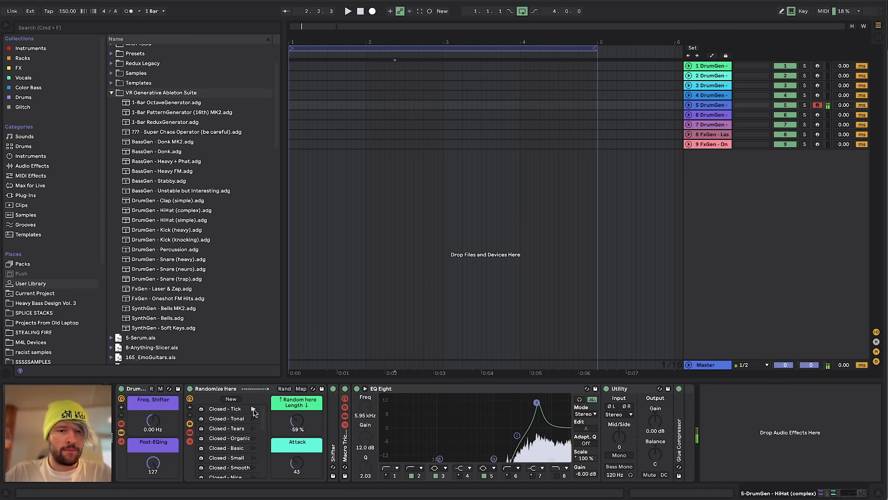
{"action": "left_click", "coordinate": [285, 388]}
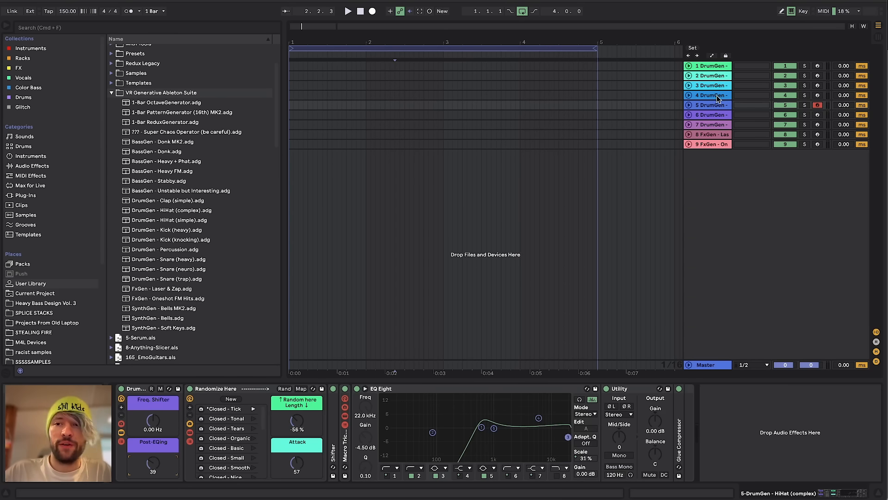
Switch to the DrumGen - Percussion track and repeatedly randomize the macro of its nested instrument rack.
{"action": "left_click", "coordinate": [395, 117]}
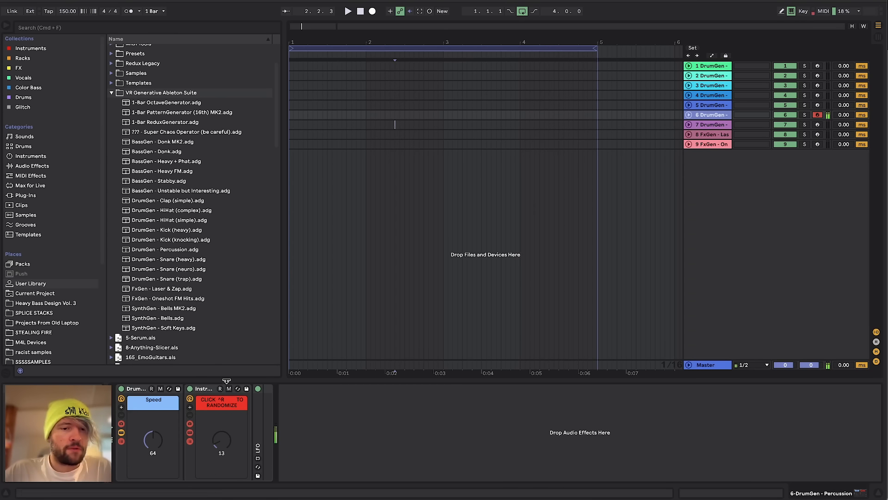
{"action": "left_click", "coordinate": [221, 388]}
{"action": "left_click", "coordinate": [220, 389]}
{"action": "left_click", "coordinate": [220, 389]}
{"action": "left_click", "coordinate": [220, 389]}
{"action": "left_click", "coordinate": [221, 389]}
{"action": "left_click", "coordinate": [220, 389]}
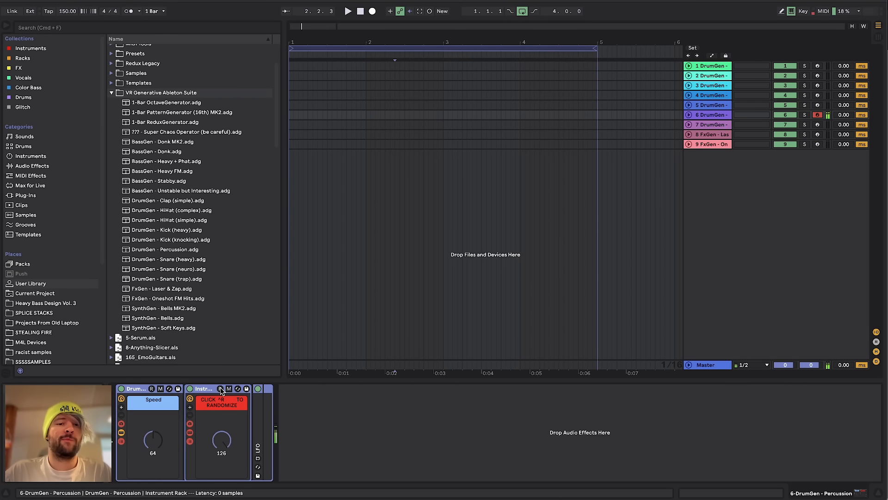
{"action": "left_click", "coordinate": [221, 389]}
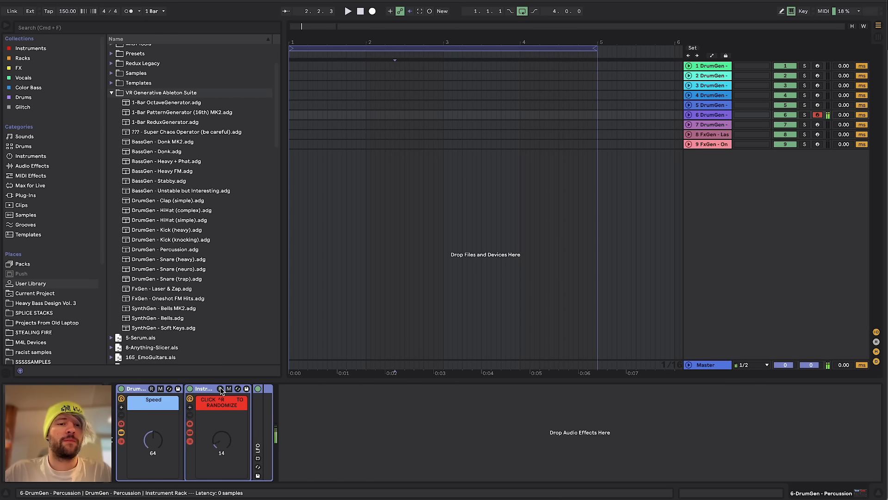
{"action": "left_click", "coordinate": [221, 389]}
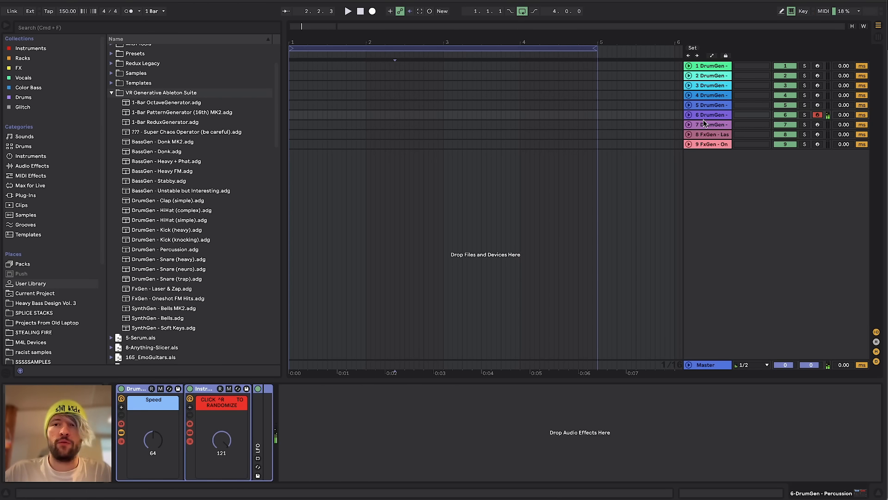
{"action": "left_click", "coordinate": [221, 389]}
{"action": "left_click", "coordinate": [221, 389]}
{"action": "left_click", "coordinate": [221, 389]}
{"action": "left_click", "coordinate": [221, 389]}
{"action": "left_click", "coordinate": [221, 389]}
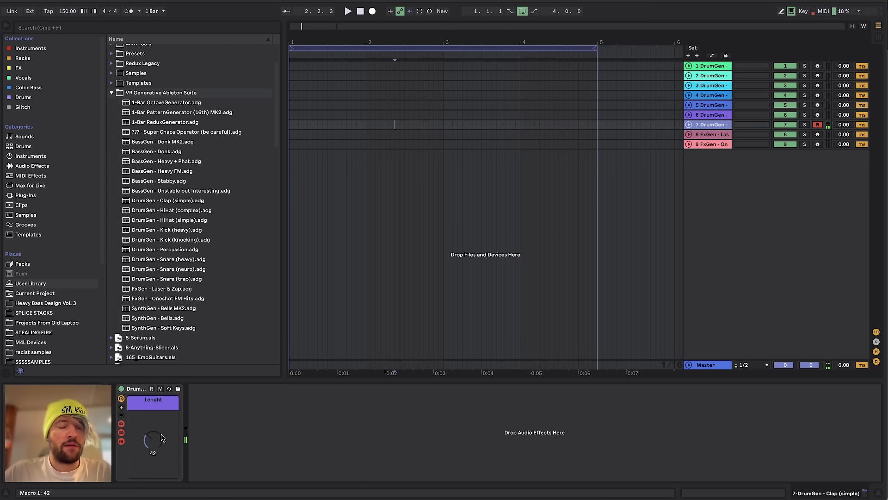
Lower the clap rack's Lenght macro to about 3 and randomize the rack twice.
{"action": "left_click_drag", "start_coordinate": [161, 437], "coordinate": [156, 455]}
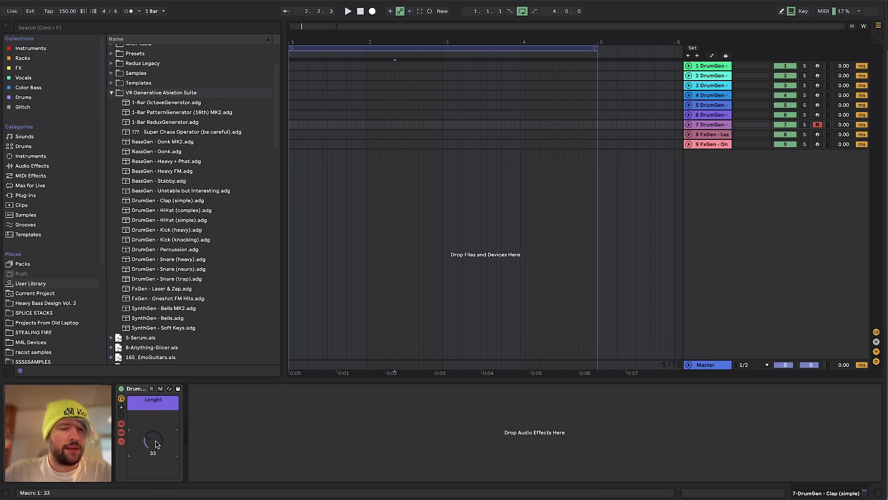
{"action": "left_click_drag", "start_coordinate": [156, 456], "coordinate": [156, 470]}
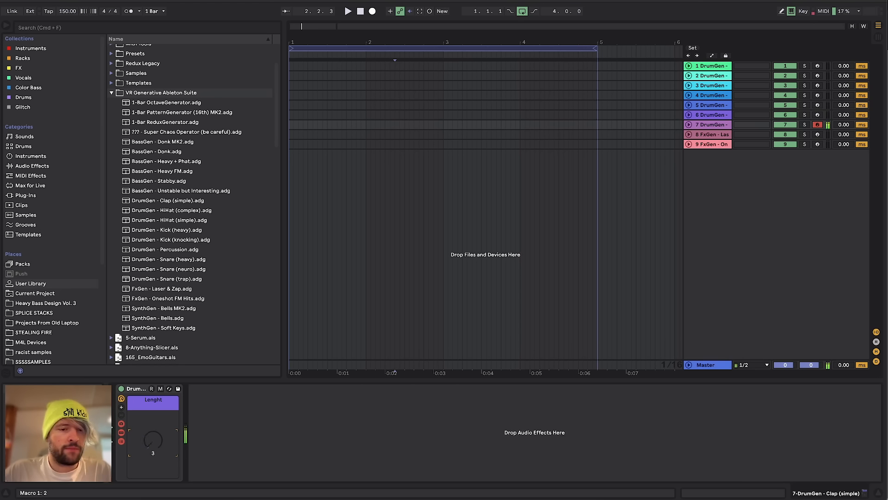
{"action": "left_click", "coordinate": [151, 389]}
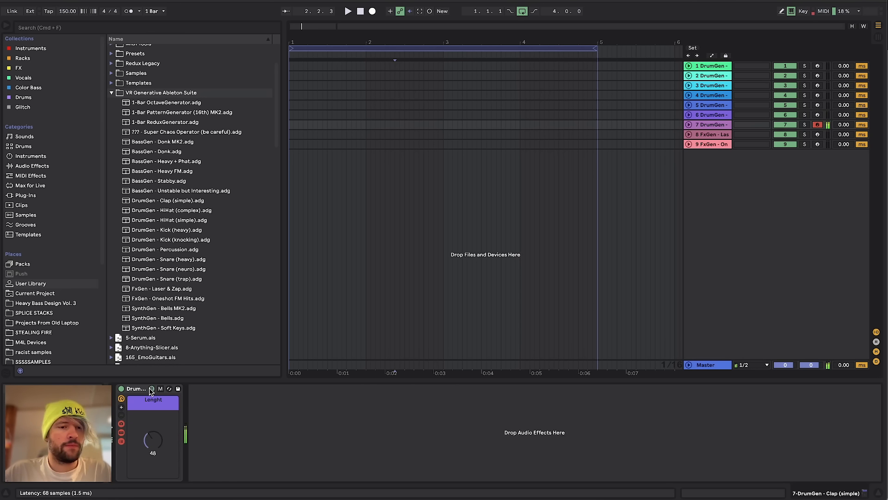
{"action": "left_click", "coordinate": [151, 389]}
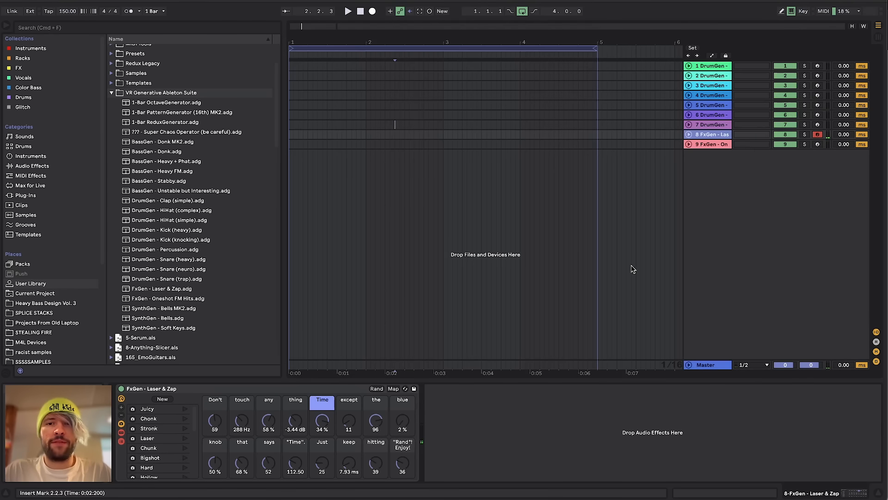
Glance at the Oneshot FM Hits track, return to FxGen - Laser & Zap and randomize its macros repeatedly.
{"action": "left_click", "coordinate": [706, 144]}
{"action": "left_click", "coordinate": [707, 134]}
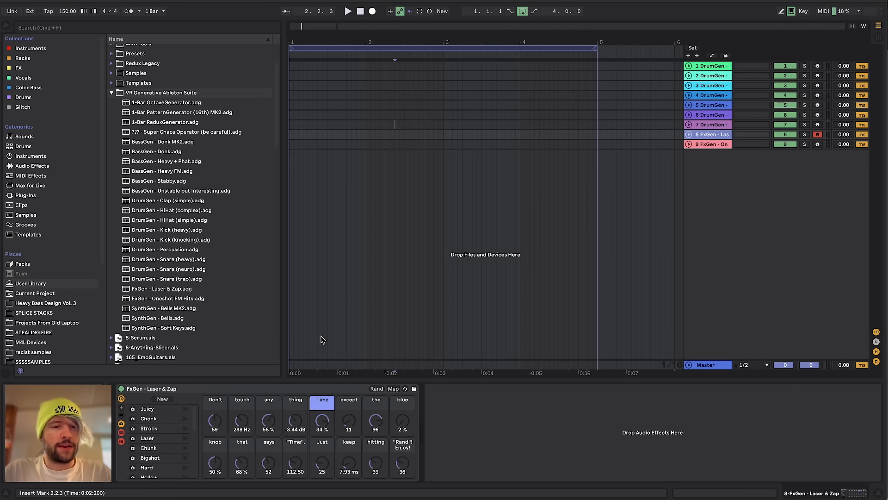
{"action": "left_click", "coordinate": [376, 389]}
{"action": "left_click", "coordinate": [376, 390]}
{"action": "left_click", "coordinate": [376, 390]}
{"action": "left_click", "coordinate": [376, 390]}
{"action": "left_click", "coordinate": [376, 390]}
{"action": "left_click", "coordinate": [375, 390]}
{"action": "left_click", "coordinate": [376, 390]}
{"action": "left_click", "coordinate": [375, 390]}
{"action": "left_click", "coordinate": [375, 390]}
{"action": "left_click", "coordinate": [376, 390]}
{"action": "left_click", "coordinate": [376, 390]}
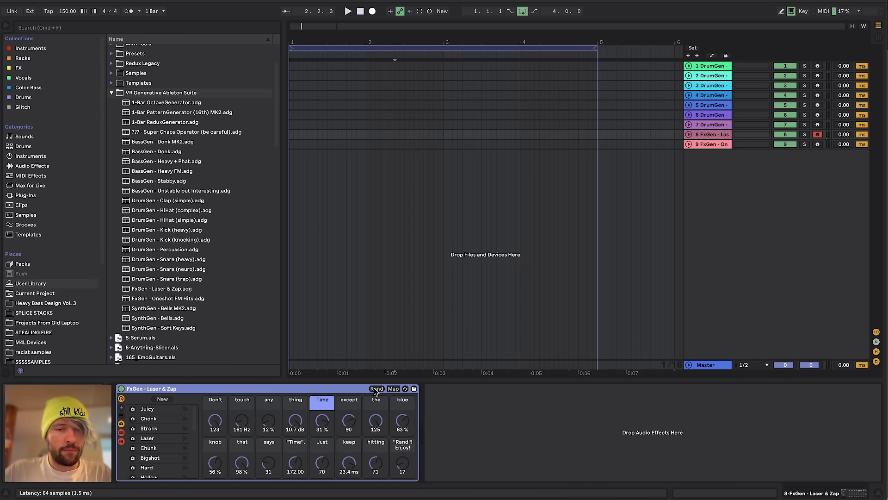
Try the Laser & Zap rack's Time macro at about -8 %, randomize the macros again and lower Time to -50 %.
{"action": "left_click_drag", "start_coordinate": [323, 423], "coordinate": [325, 421]}
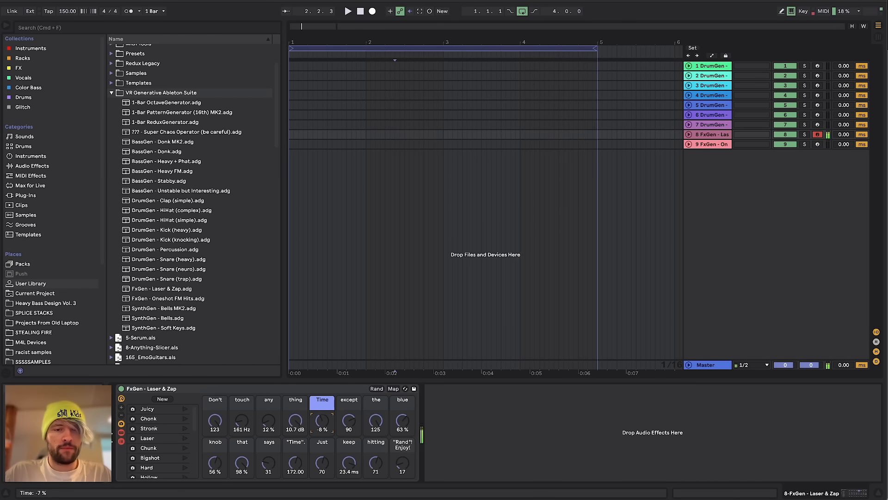
{"action": "left_click", "coordinate": [377, 390]}
{"action": "left_click", "coordinate": [377, 390]}
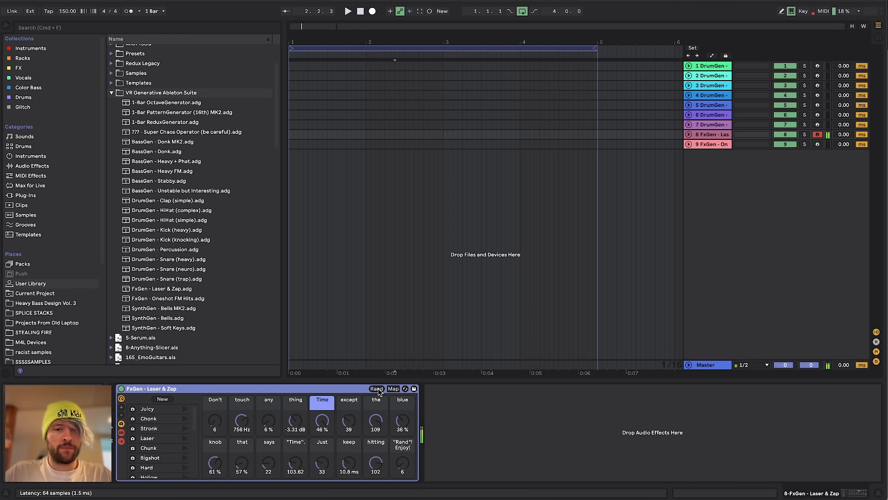
{"action": "left_click_drag", "start_coordinate": [322, 425], "coordinate": [322, 458]}
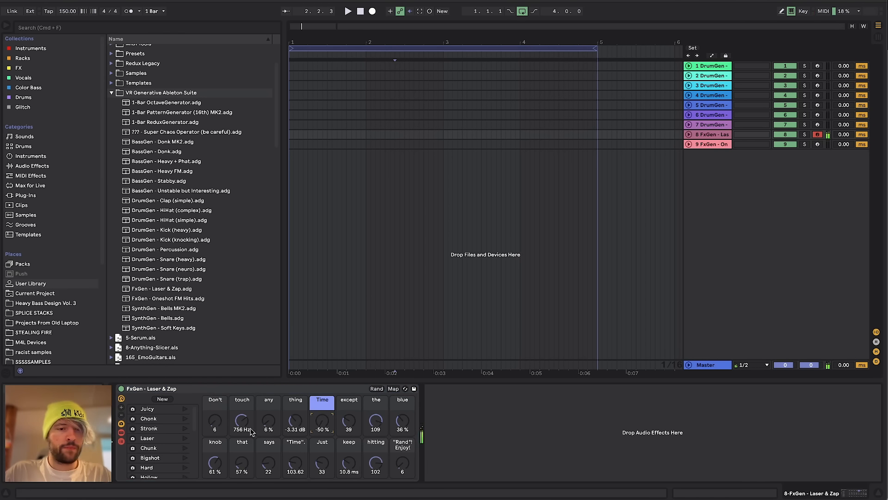
Audition the Laser & Zap rack's macro variations from Juicy through Chunk.
{"action": "left_click", "coordinate": [184, 409]}
{"action": "left_click", "coordinate": [184, 417]}
{"action": "left_click", "coordinate": [181, 426]}
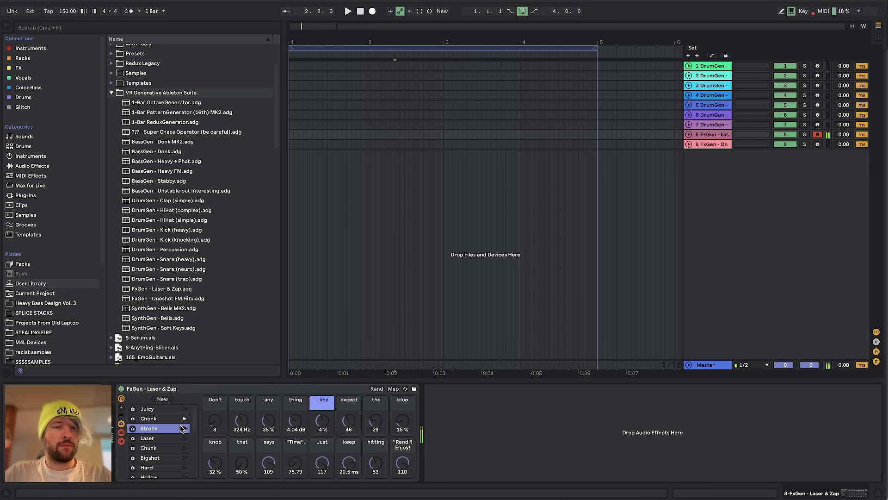
{"action": "left_click", "coordinate": [185, 437]}
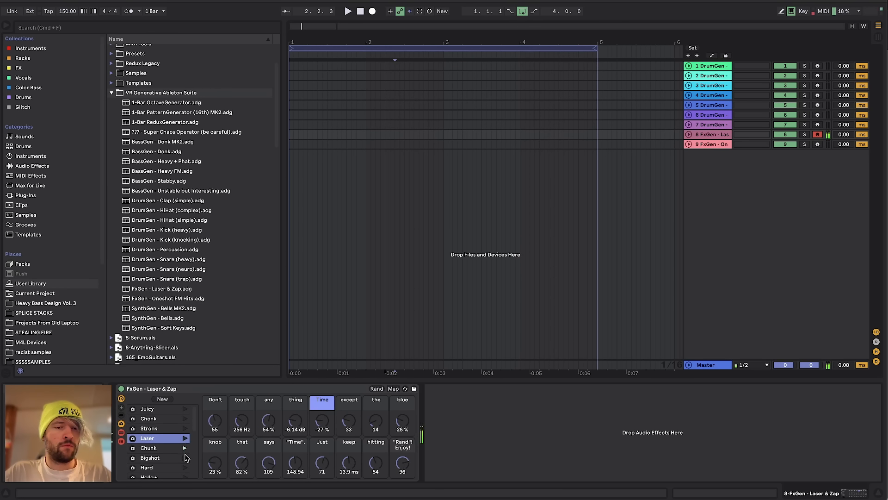
Switch to the FxGen - Oneshot FM Hits track, sweep Freq up to about 905 Hz and lower Time to about -46 %.
{"action": "left_click", "coordinate": [713, 144]}
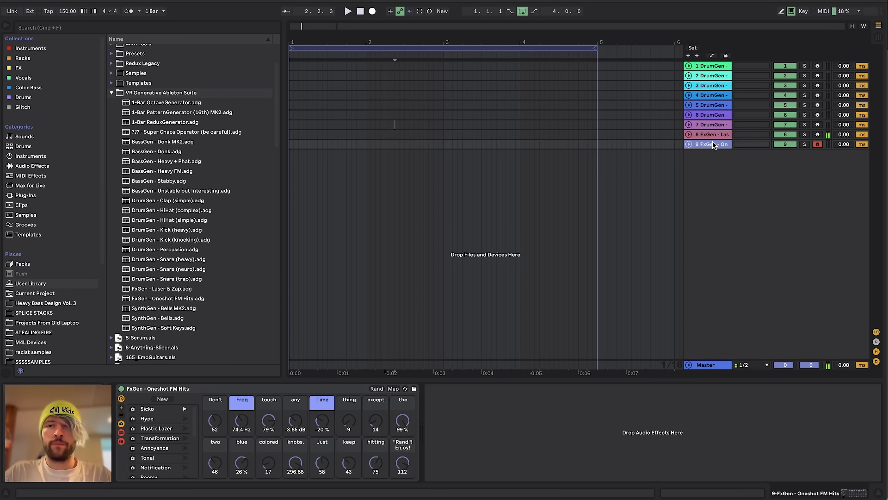
{"action": "mouse_move", "coordinate": [241, 420]}
{"action": "left_mouse_down"}
{"action": "mouse_move", "coordinate": [241, 403]}
{"action": "mouse_move", "coordinate": [241, 410]}
{"action": "left_mouse_up"}
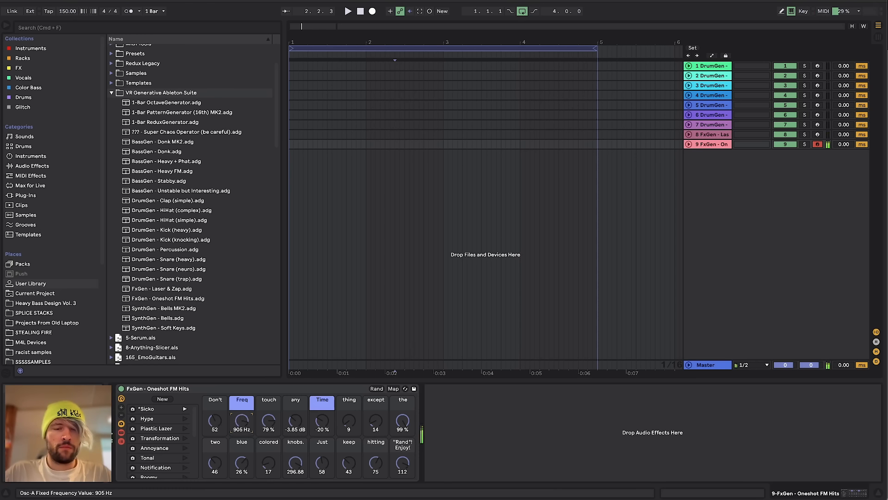
{"action": "left_click_drag", "start_coordinate": [322, 420], "coordinate": [322, 432]}
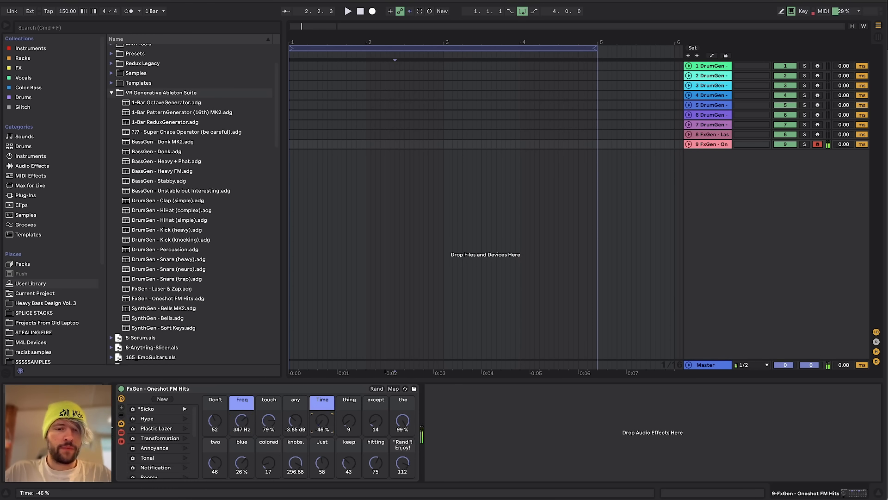
Randomize the Oneshot FM Hits rack's macros many times to audition different generated hits.
{"action": "left_click", "coordinate": [377, 389]}
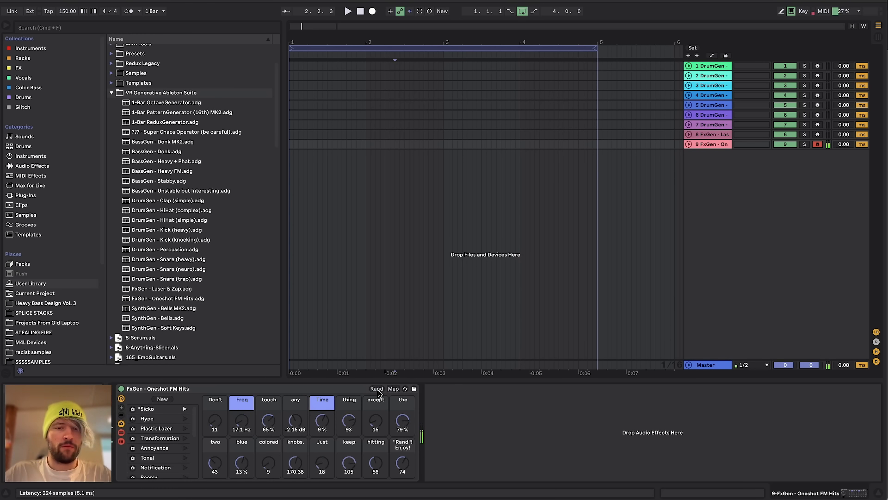
{"action": "left_click", "coordinate": [378, 389]}
{"action": "left_click", "coordinate": [377, 389]}
{"action": "left_click", "coordinate": [377, 389]}
{"action": "left_click", "coordinate": [377, 389]}
{"action": "left_click", "coordinate": [378, 390]}
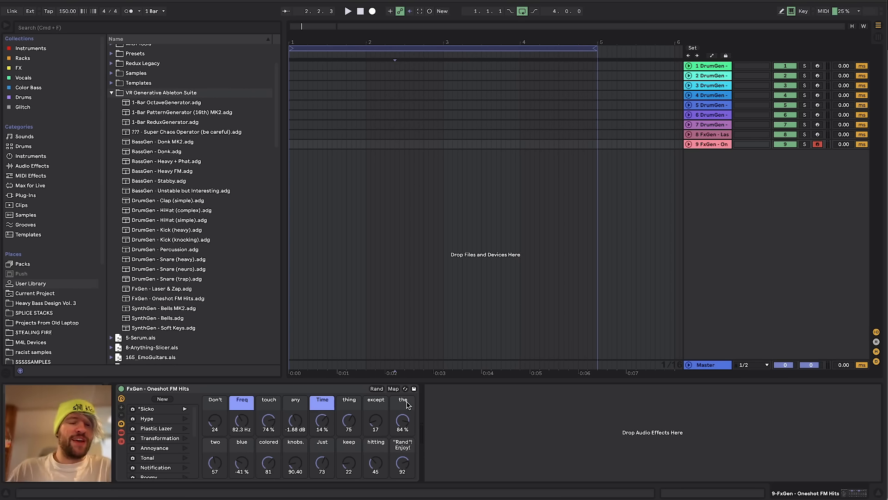
{"action": "left_click", "coordinate": [377, 390]}
{"action": "left_click", "coordinate": [377, 389]}
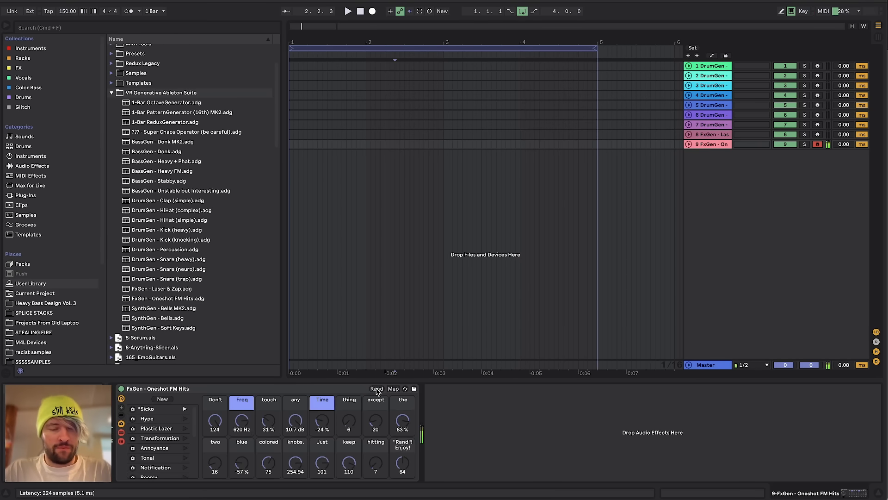
{"action": "left_click", "coordinate": [377, 389]}
{"action": "left_click", "coordinate": [377, 389]}
{"action": "left_click", "coordinate": [377, 389]}
{"action": "left_click", "coordinate": [377, 389]}
{"action": "left_click", "coordinate": [377, 389]}
{"action": "left_click", "coordinate": [377, 389]}
{"action": "left_click", "coordinate": [376, 389]}
{"action": "left_click", "coordinate": [377, 389]}
{"action": "left_click", "coordinate": [377, 389]}
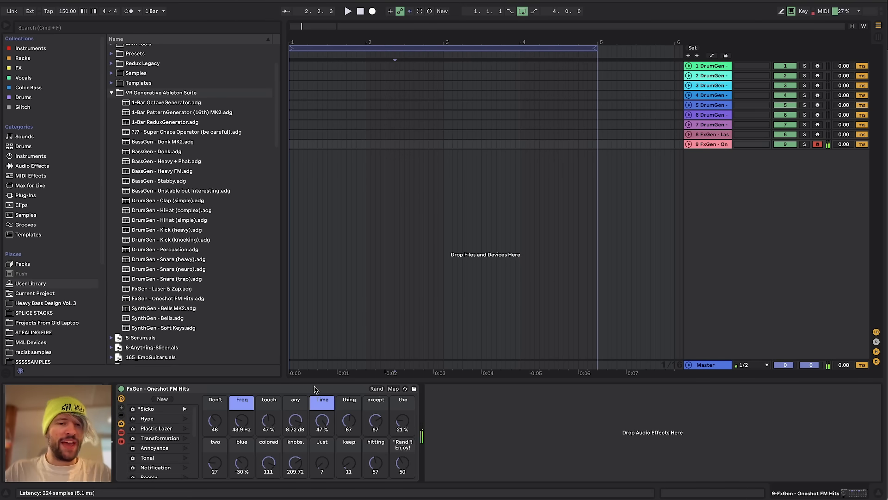
Audition the Oneshot FM Hits variations from Transformation and Annoyance through Roomy, plus several further down the list.
{"action": "left_click", "coordinate": [185, 438]}
{"action": "left_click", "coordinate": [185, 447]}
{"action": "left_click", "coordinate": [185, 457]}
{"action": "left_click", "coordinate": [185, 468]}
{"action": "left_click", "coordinate": [186, 476]}
{"action": "scroll", "coordinate": [185, 472], "scroll_direction": "down", "scroll_amount": 5}
{"action": "left_click", "coordinate": [185, 445]}
{"action": "left_click", "coordinate": [185, 435]}
{"action": "left_click", "coordinate": [185, 454]}
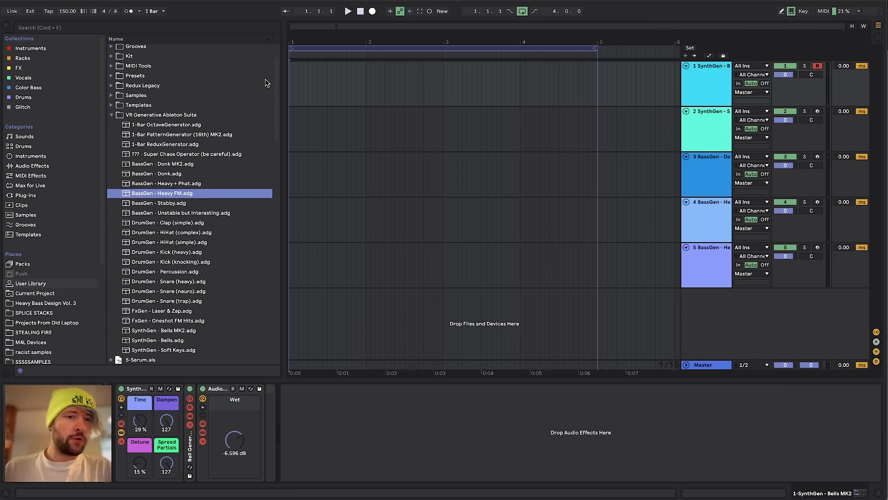
Select the SynthGen - Bells MK2 track and unfold Bell Generator 2 and the Operator device in its first chain.
{"action": "left_click", "coordinate": [701, 87]}
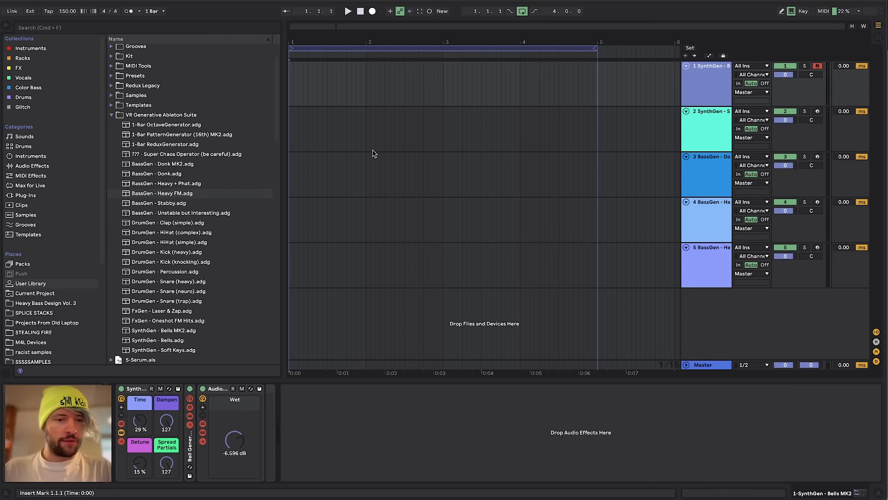
{"action": "left_click", "coordinate": [710, 131]}
{"action": "left_click", "coordinate": [708, 81]}
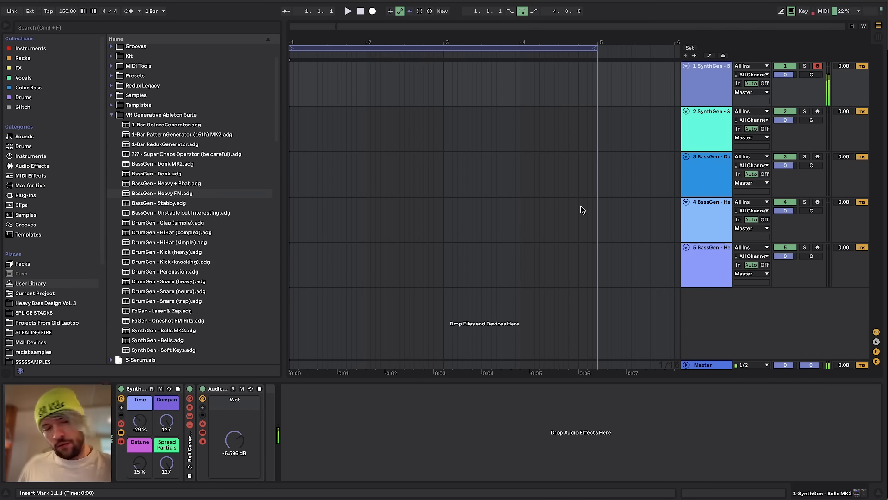
{"action": "double_click", "coordinate": [190, 445]}
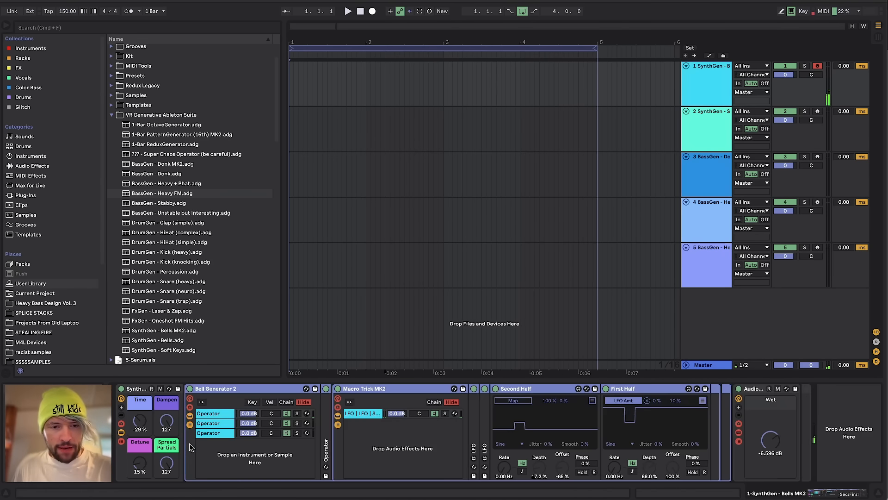
{"action": "double_click", "coordinate": [209, 413]}
{"action": "double_click", "coordinate": [210, 413]}
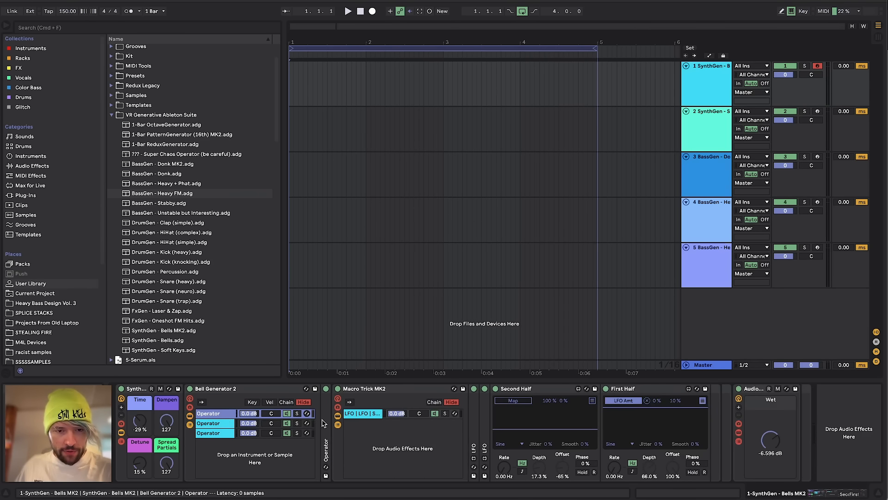
{"action": "double_click", "coordinate": [325, 422]}
Compare the oscillator coarse and level settings across the three Operator chains of Bell Generator 2.
{"action": "left_click", "coordinate": [216, 423]}
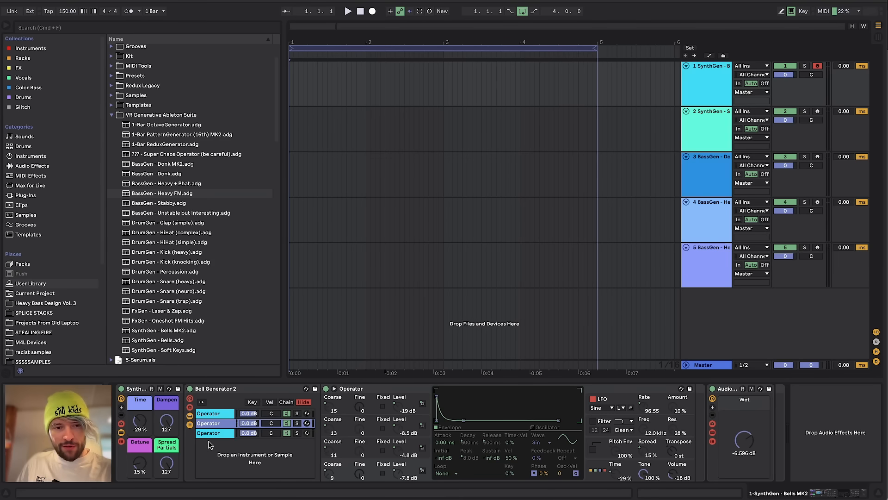
{"action": "left_click", "coordinate": [211, 433]}
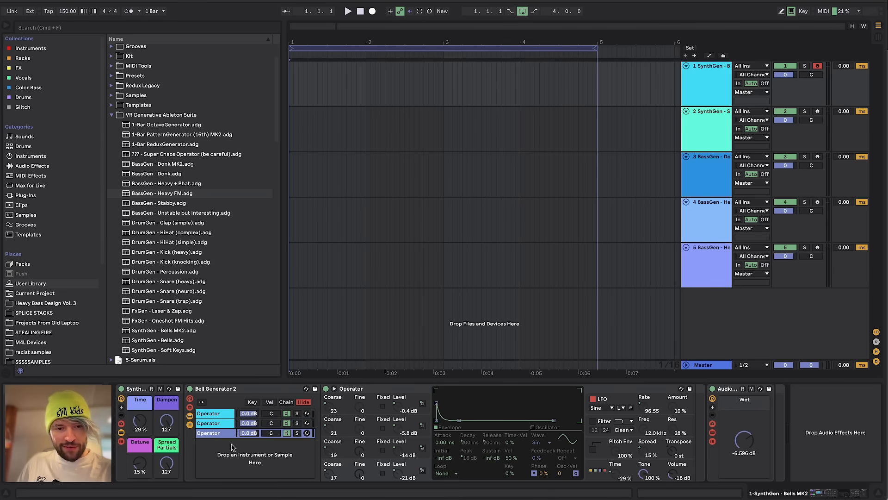
{"action": "left_click", "coordinate": [211, 414]}
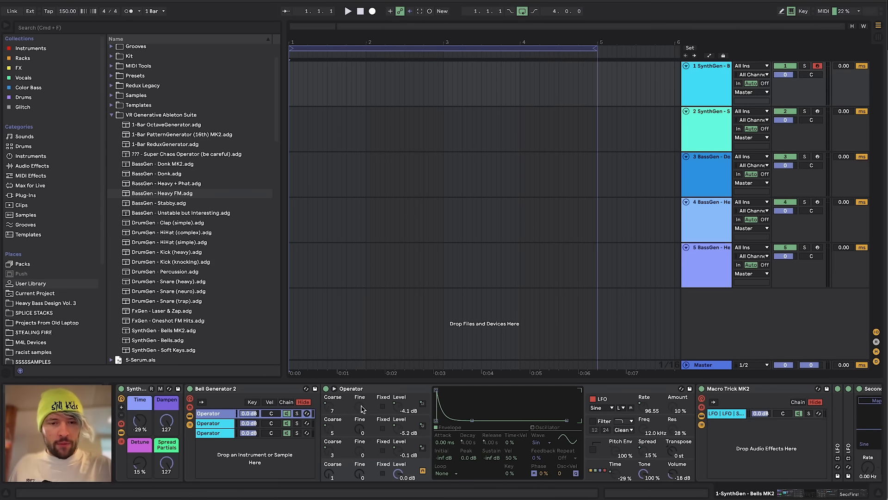
{"action": "left_click", "coordinate": [206, 431]}
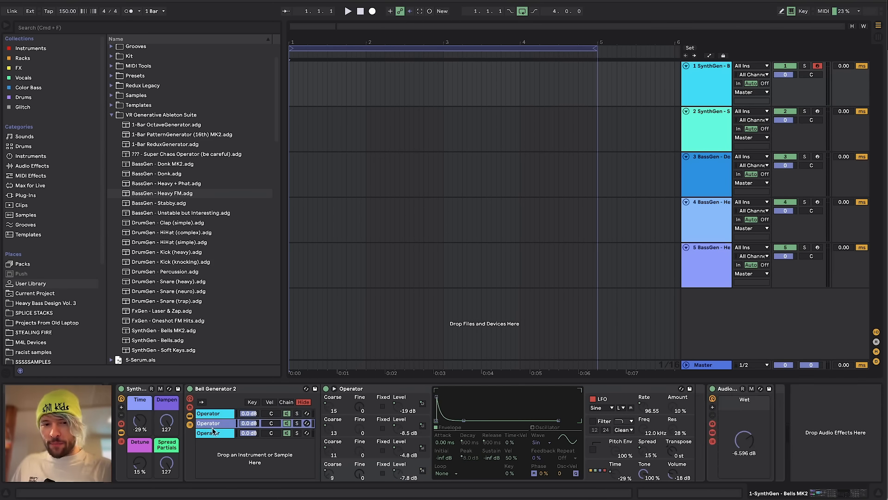
Return to the first Operator chain and lower the bell rack's Dampen macro to 0.
{"action": "left_click", "coordinate": [216, 415]}
{"action": "left_click_drag", "start_coordinate": [167, 421], "coordinate": [167, 480]}
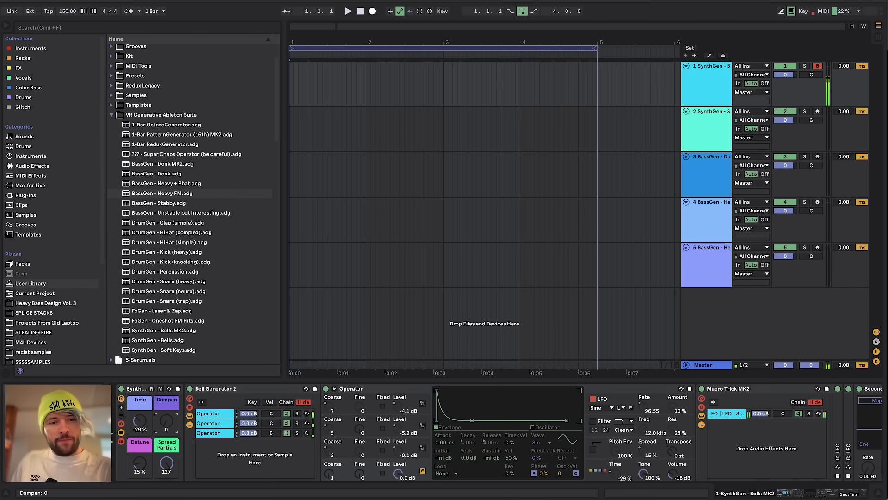
Set the bell rack's Time macro to -54 % and its Dampen macro to 127.
{"action": "mouse_move", "coordinate": [139, 419]}
{"action": "left_mouse_down"}
{"action": "mouse_move", "coordinate": [140, 380]}
{"action": "mouse_move", "coordinate": [140, 423]}
{"action": "left_mouse_up"}
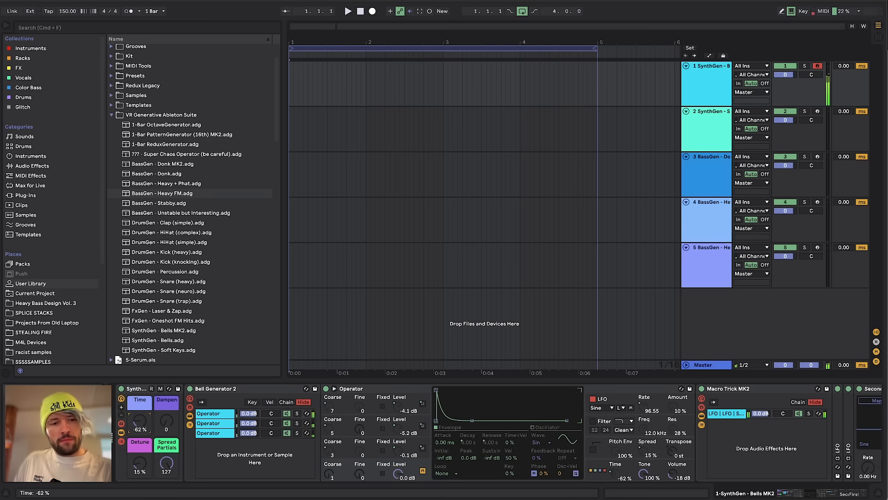
{"action": "left_click", "coordinate": [163, 419]}
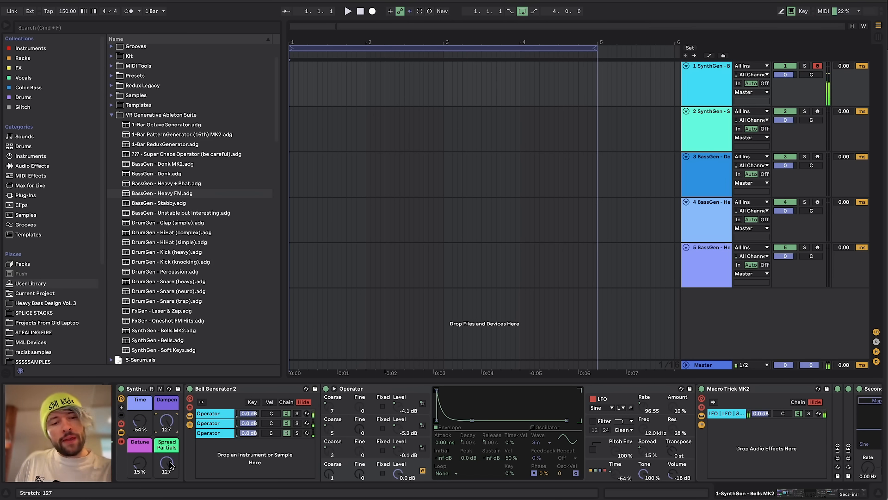
Lower the Spread Partials macro to 0 and compare the oscillator coarse settings in the first two Operator chains.
{"action": "left_click", "coordinate": [224, 413]}
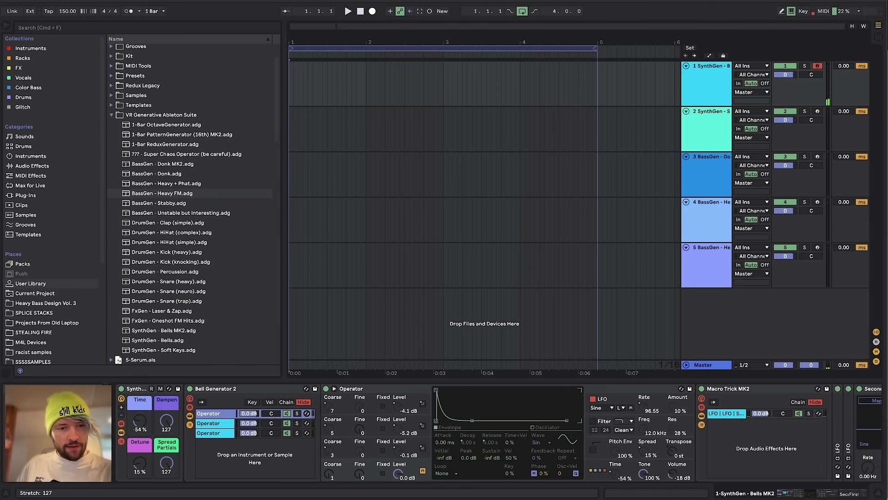
{"action": "left_click_drag", "start_coordinate": [166, 462], "coordinate": [167, 498]}
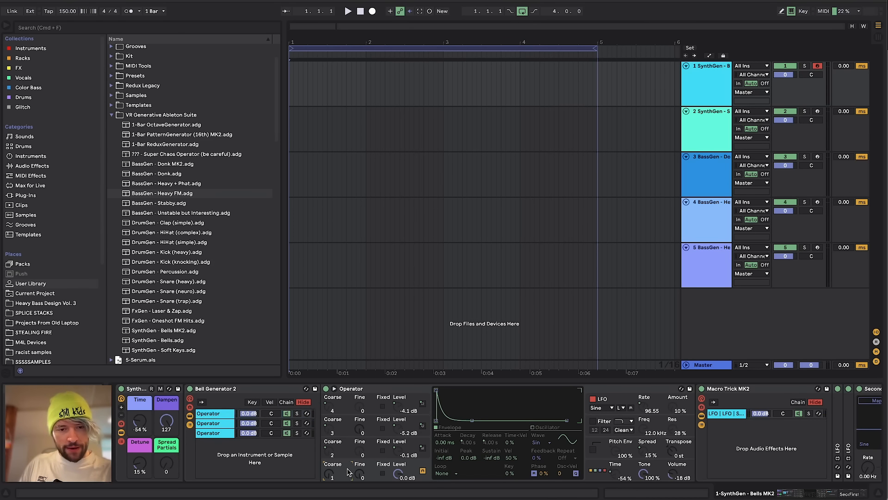
{"action": "left_click", "coordinate": [331, 474]}
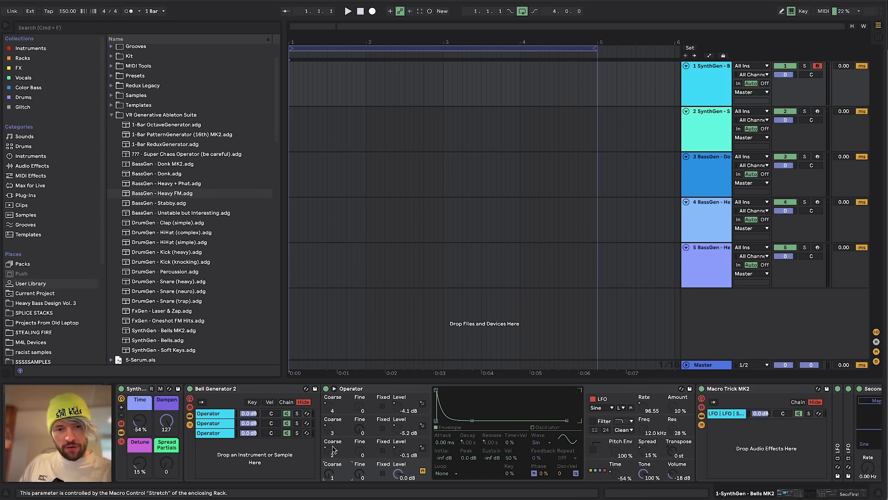
{"action": "left_click", "coordinate": [217, 423]}
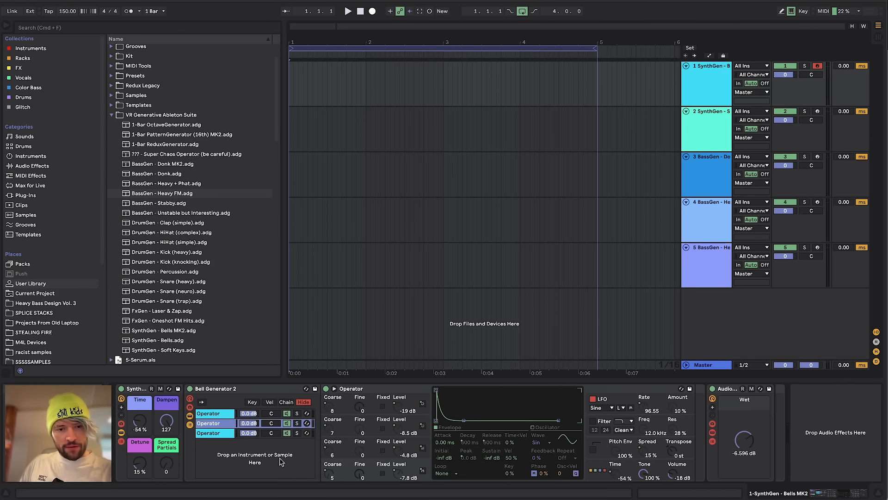
{"action": "left_click", "coordinate": [224, 413]}
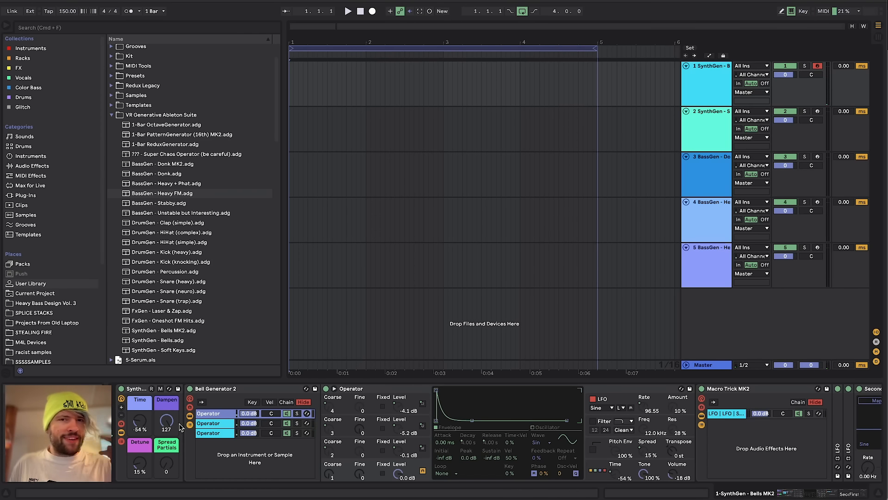
Raise the Spread Partials macro to 127 and hide the chains and devices nested in Bell Generator 2.
{"action": "left_click", "coordinate": [167, 464]}
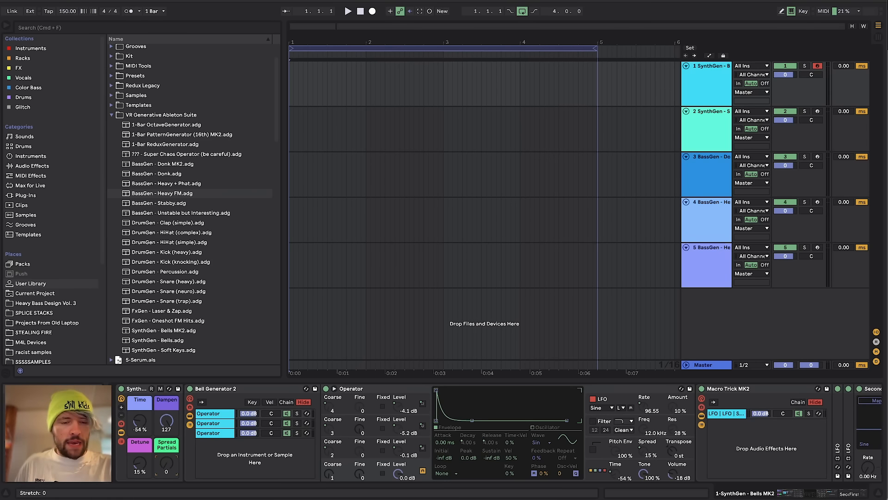
{"action": "left_click_drag", "start_coordinate": [166, 464], "coordinate": [167, 426]}
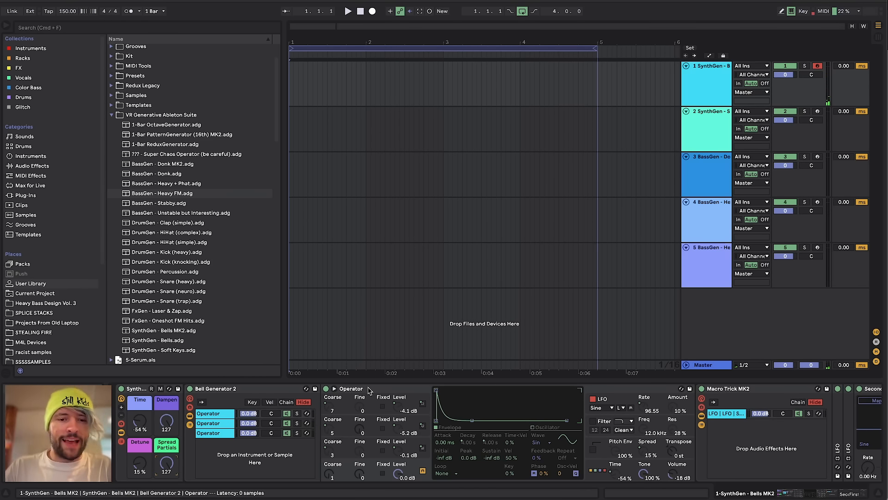
{"action": "left_click", "coordinate": [190, 425]}
{"action": "left_click", "coordinate": [190, 425]}
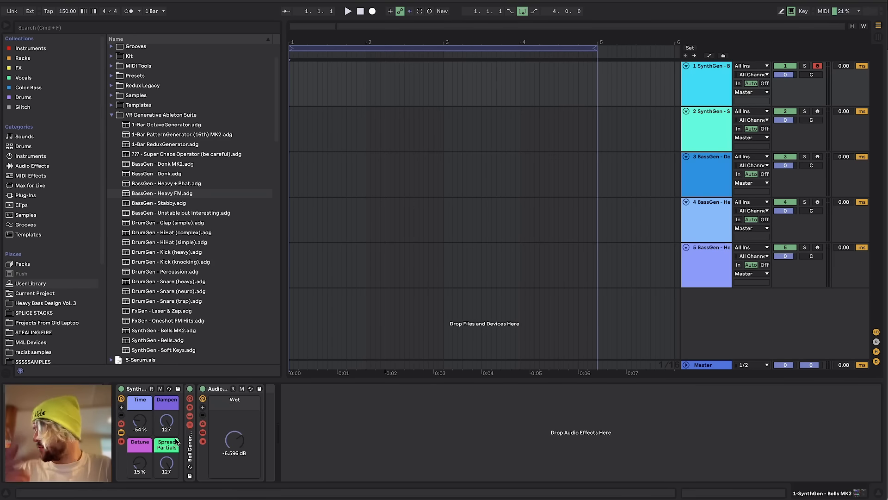
Randomize the bell rack's macros several times, auditioning the resulting bells.
{"action": "left_click", "coordinate": [152, 389]}
{"action": "left_click", "coordinate": [151, 389]}
{"action": "left_click", "coordinate": [151, 389]}
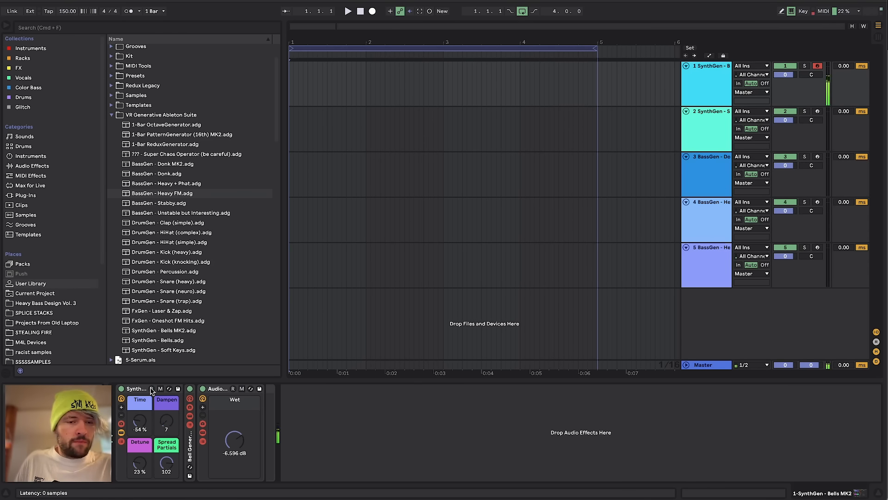
{"action": "left_click", "coordinate": [151, 389]}
{"action": "left_click", "coordinate": [151, 389]}
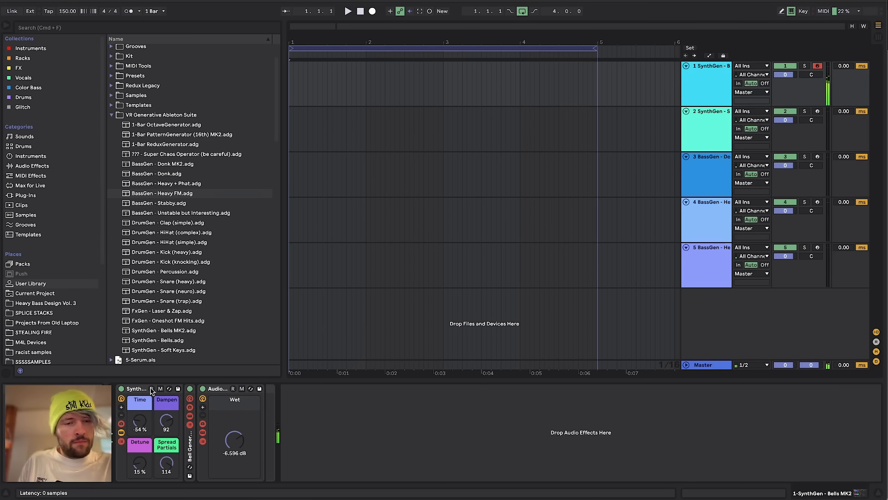
Select the SynthGen - Soft Keys track and play its Smol variation with the computer keyboard lowered one octave.
{"action": "key", "text": "Down"}
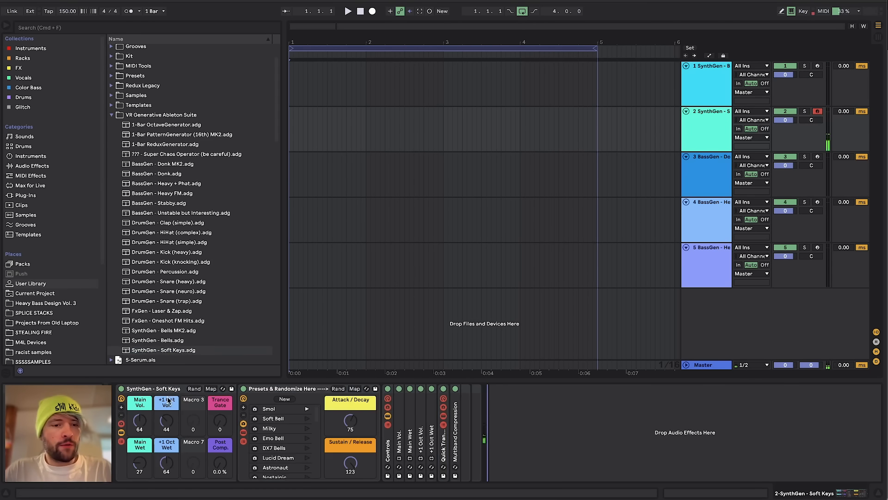
{"action": "left_click", "coordinate": [154, 390]}
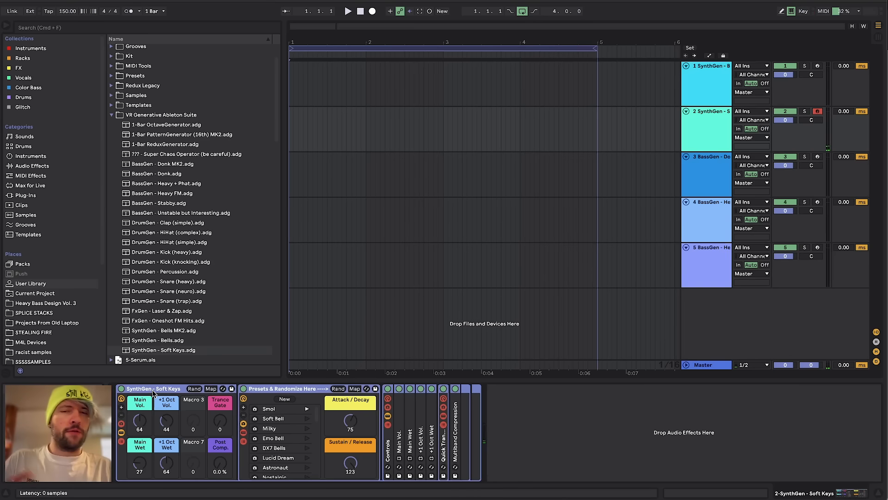
{"action": "left_click", "coordinate": [609, 397]}
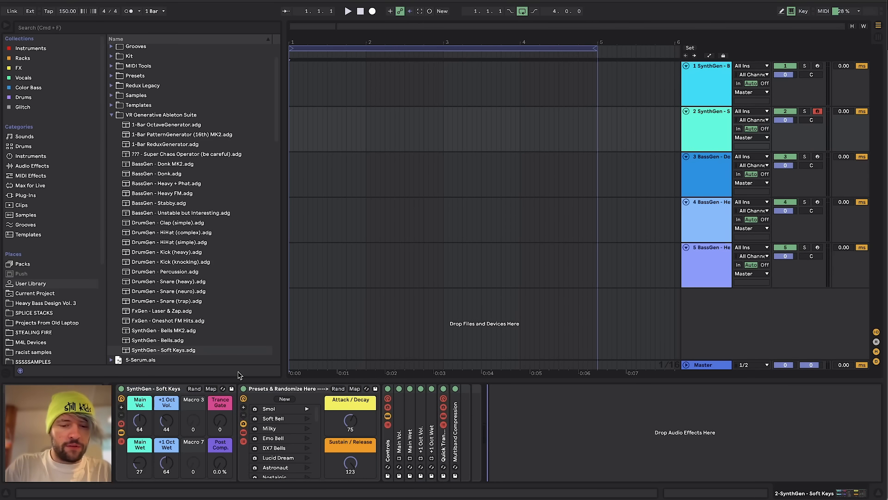
{"action": "key", "text": "a"}
{"action": "key", "text": "z"}
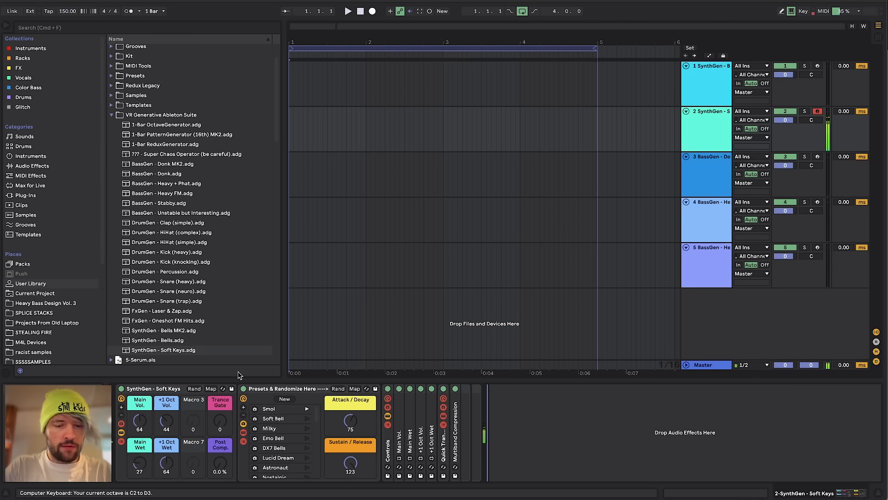
Audition the Soft Bell, Milky and Emo Bell variations, raising the computer keyboard back up one octave.
{"action": "left_click", "coordinate": [307, 420]}
{"action": "left_click", "coordinate": [308, 429]}
{"action": "key", "text": "x"}
{"action": "left_click", "coordinate": [307, 438]}
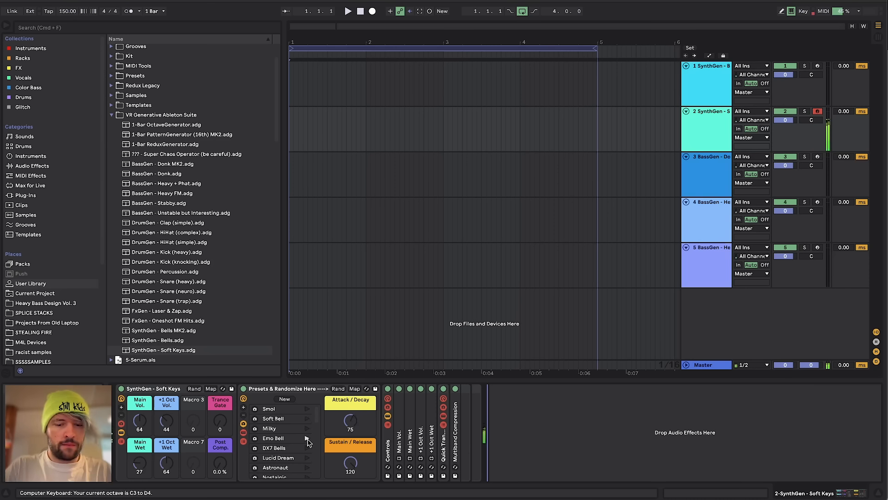
Recall the Retro variation and set Attack / Decay to 59 and Sustain / Release to 127.
{"action": "scroll", "coordinate": [282, 446], "scroll_direction": "down", "scroll_amount": 5}
{"action": "left_click", "coordinate": [270, 452]}
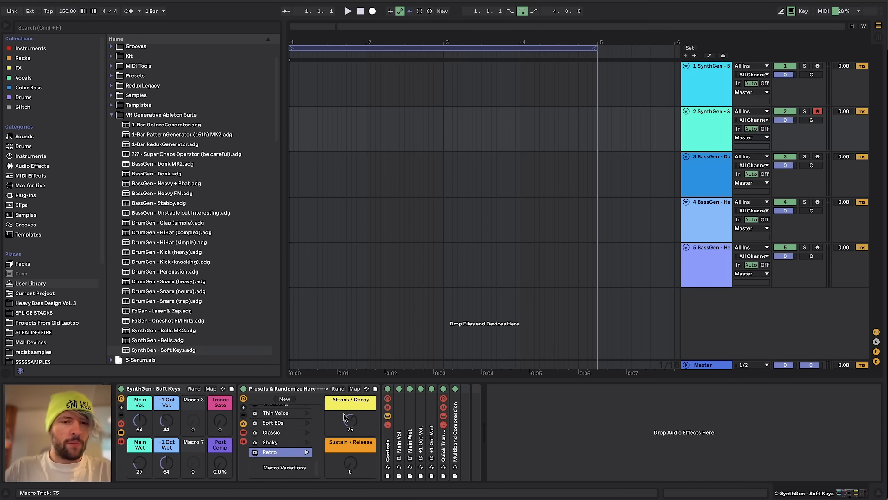
{"action": "mouse_move", "coordinate": [351, 418]}
{"action": "left_mouse_down"}
{"action": "mouse_move", "coordinate": [350, 456]}
{"action": "mouse_move", "coordinate": [350, 408]}
{"action": "mouse_move", "coordinate": [350, 428]}
{"action": "left_mouse_up"}
{"action": "left_click_drag", "start_coordinate": [354, 464], "coordinate": [353, 414]}
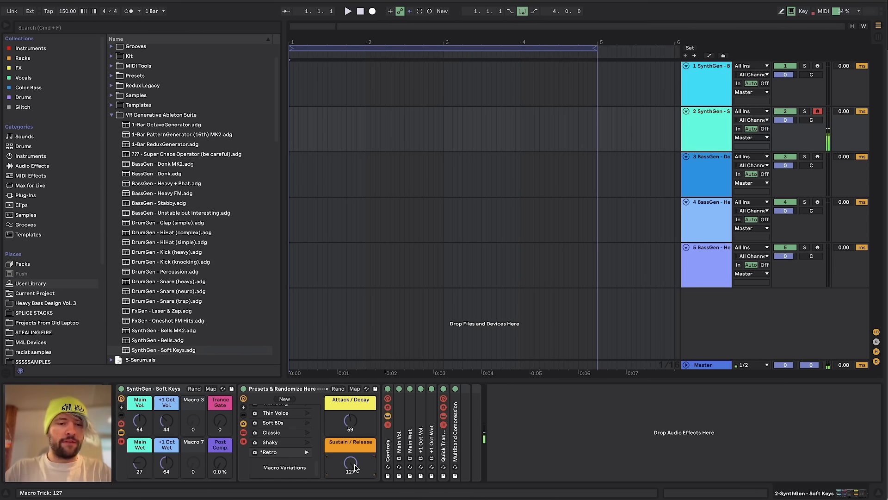
Recall the Smol variation and, with the +1 Oct chain shown, set +1 Oct Vol. to 15 and +1 Oct Wet to 68.
{"action": "left_click", "coordinate": [306, 443]}
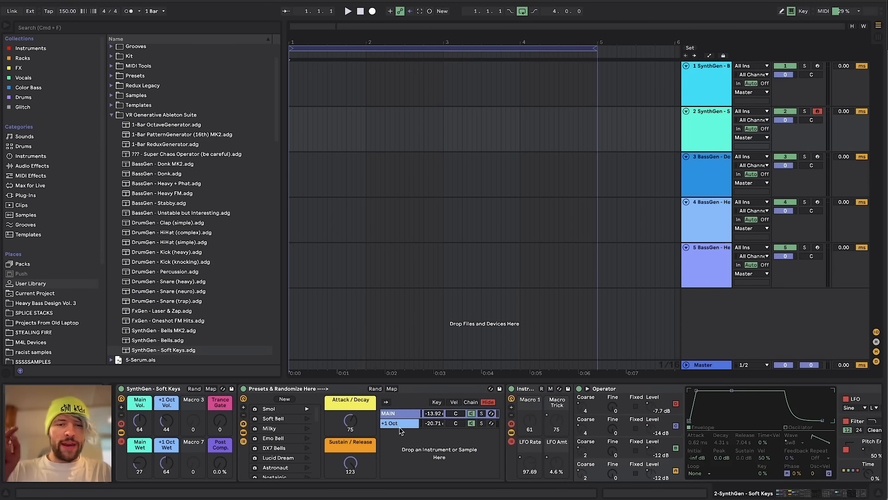
{"action": "left_click", "coordinate": [404, 423]}
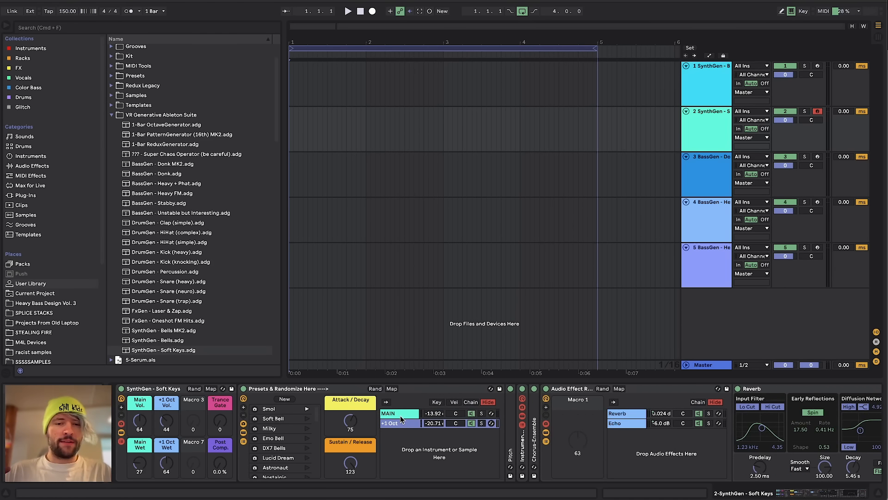
{"action": "left_click_drag", "start_coordinate": [173, 429], "coordinate": [170, 461]}
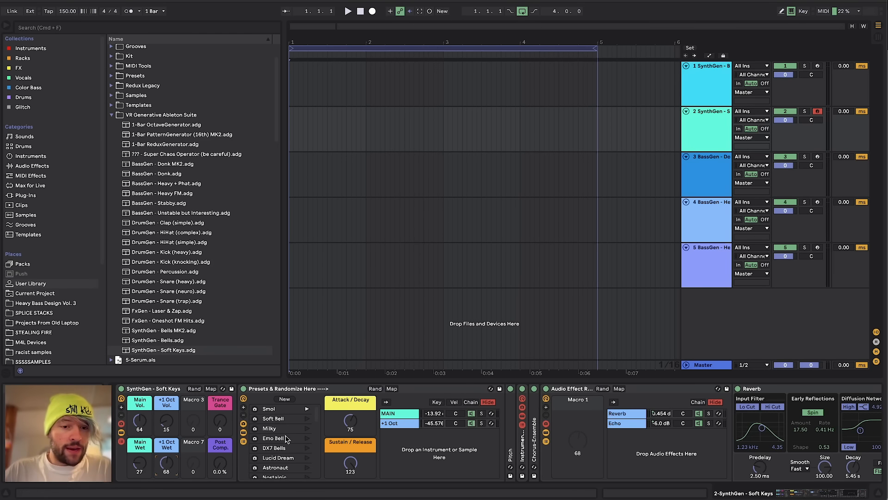
Hide the chains and devices of the Presets & Randomize Here rack and randomize its macros three times.
{"action": "left_click", "coordinate": [243, 441]}
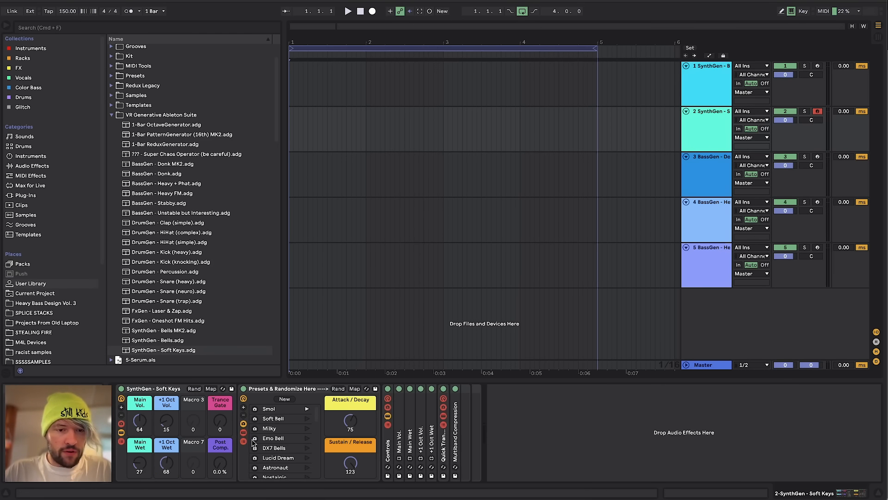
{"action": "left_click", "coordinate": [243, 433]}
{"action": "left_click", "coordinate": [339, 389]}
{"action": "left_click", "coordinate": [340, 390]}
{"action": "left_click", "coordinate": [340, 390]}
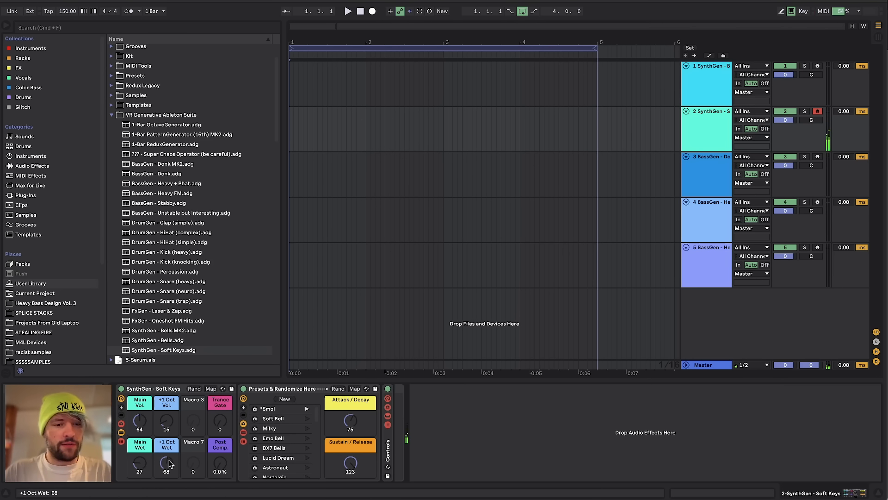
Set +1 Oct Vol. to 65, Main Wet to 61 and Post Comp. to 100 %, and try the Trance Gate macro before resetting it to 0.
{"action": "left_click", "coordinate": [162, 422]}
{"action": "left_click_drag", "start_coordinate": [166, 420], "coordinate": [167, 410]}
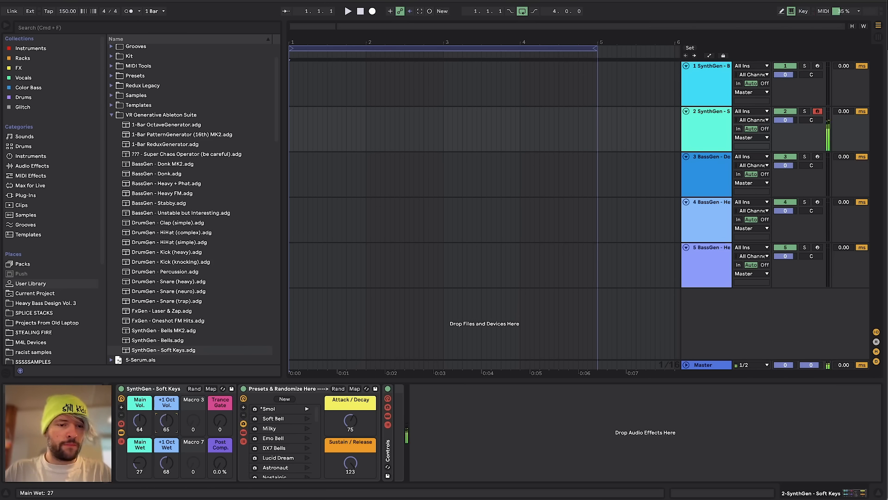
{"action": "left_click_drag", "start_coordinate": [139, 463], "coordinate": [147, 468]}
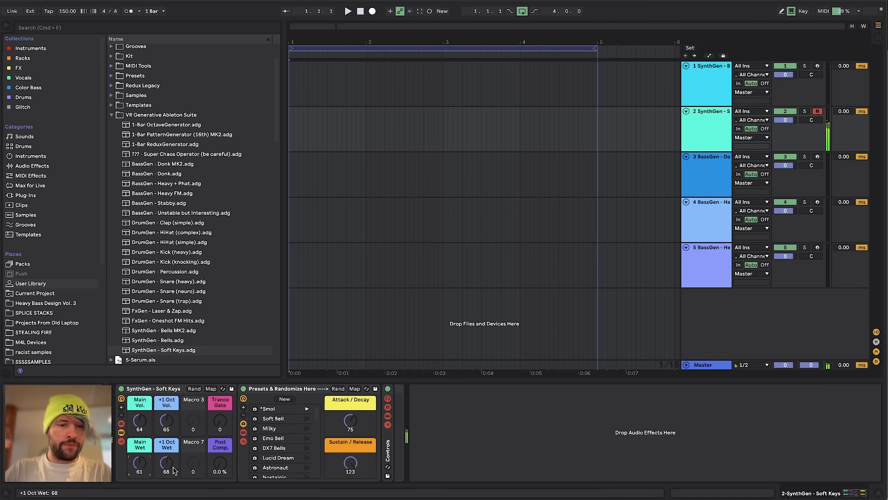
{"action": "left_click_drag", "start_coordinate": [218, 462], "coordinate": [221, 469]}
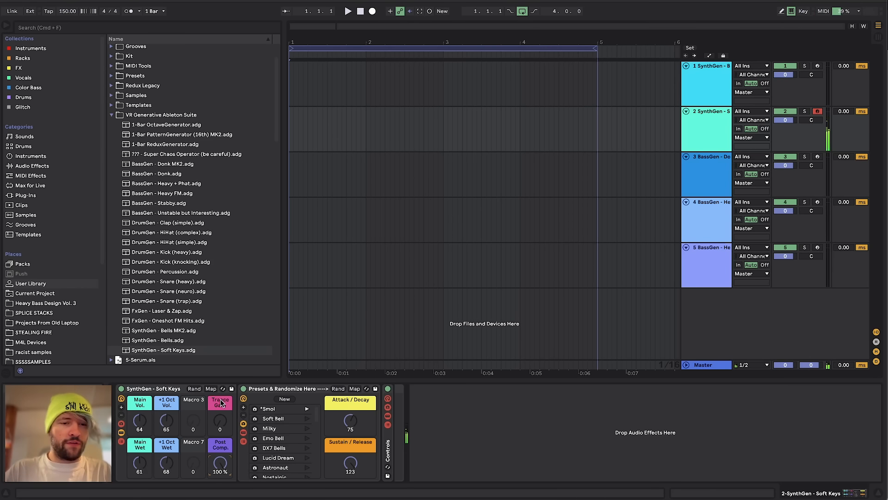
{"action": "mouse_move", "coordinate": [220, 419]}
{"action": "left_mouse_down"}
{"action": "mouse_move", "coordinate": [220, 393]}
{"action": "mouse_move", "coordinate": [219, 430]}
{"action": "left_mouse_up"}
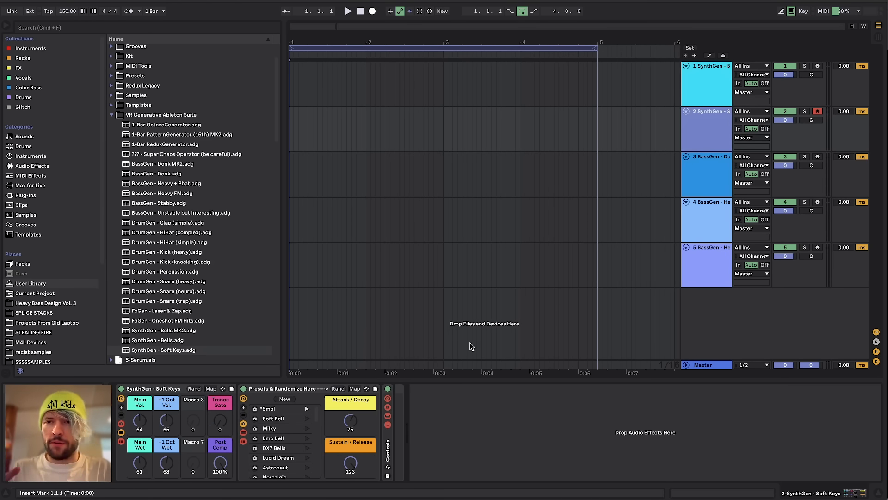
Select the BassGen - Donk MK2 track and briefly unfold its Phat 2024 rack to view the PHAT macro.
{"action": "left_click", "coordinate": [713, 175]}
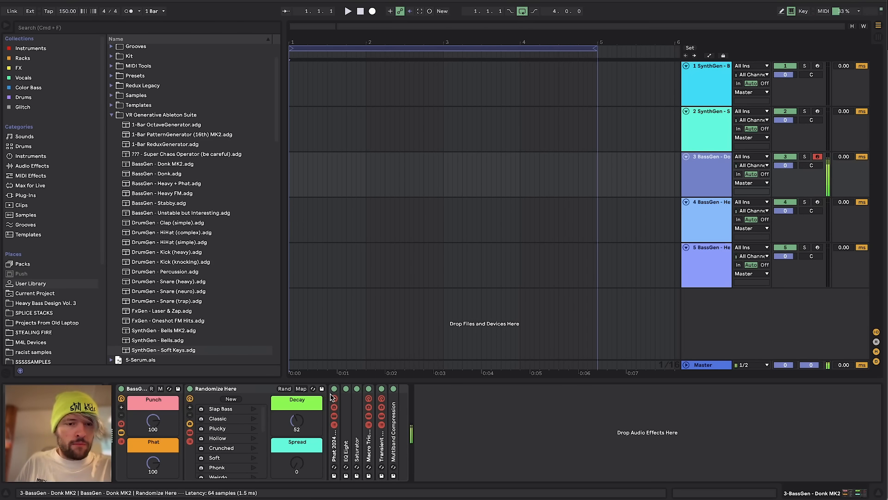
{"action": "double_click", "coordinate": [334, 463]}
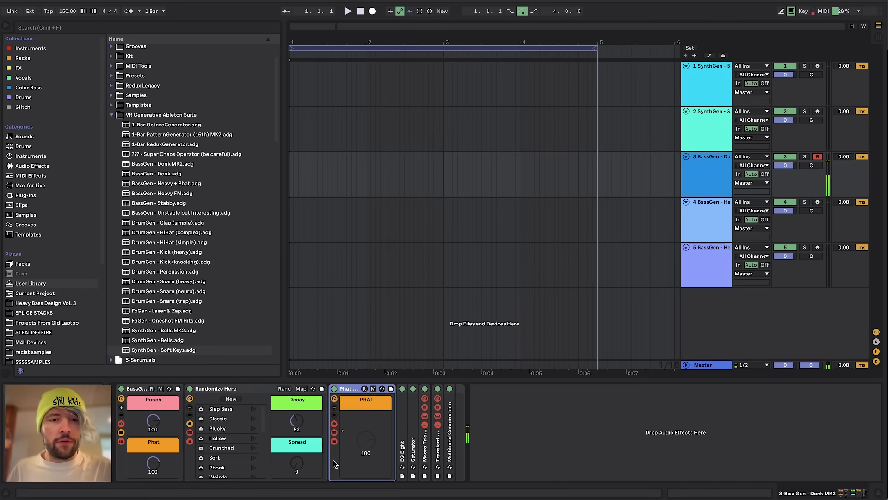
{"action": "double_click", "coordinate": [345, 388]}
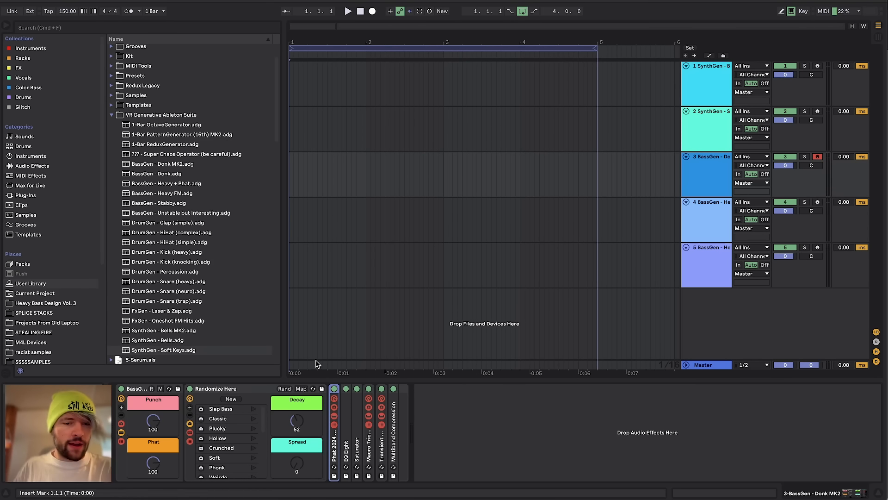
Audition the Slap Bass and Classic variations twice each in the Randomize Here rack, followed by Plucky, Hollow, Soft and Phonk.
{"action": "left_click", "coordinate": [254, 411]}
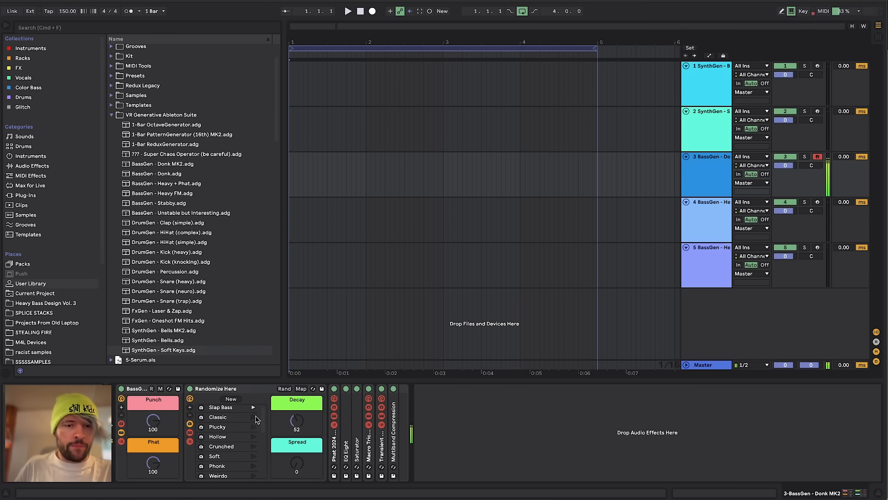
{"action": "left_click", "coordinate": [254, 419]}
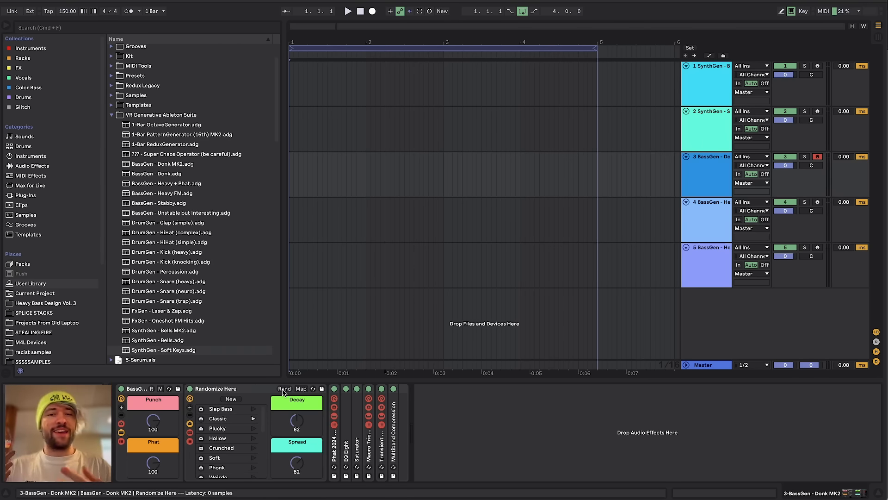
{"action": "left_click", "coordinate": [254, 409]}
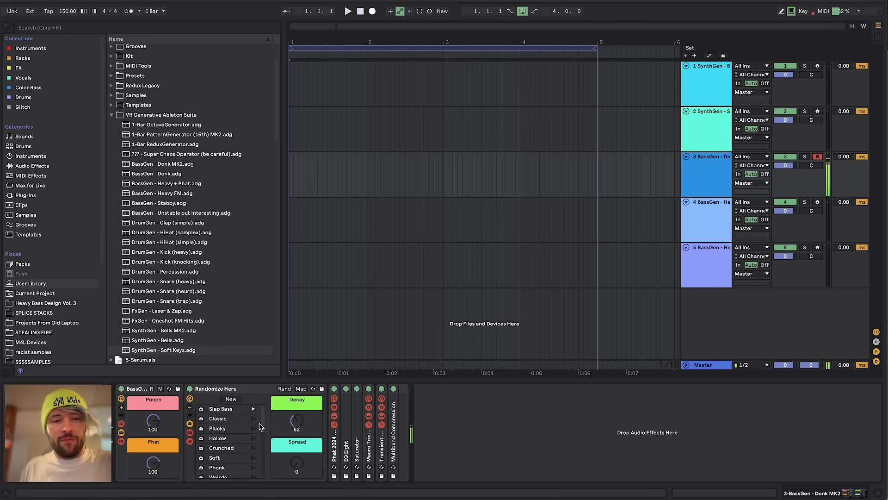
{"action": "left_click", "coordinate": [254, 419]}
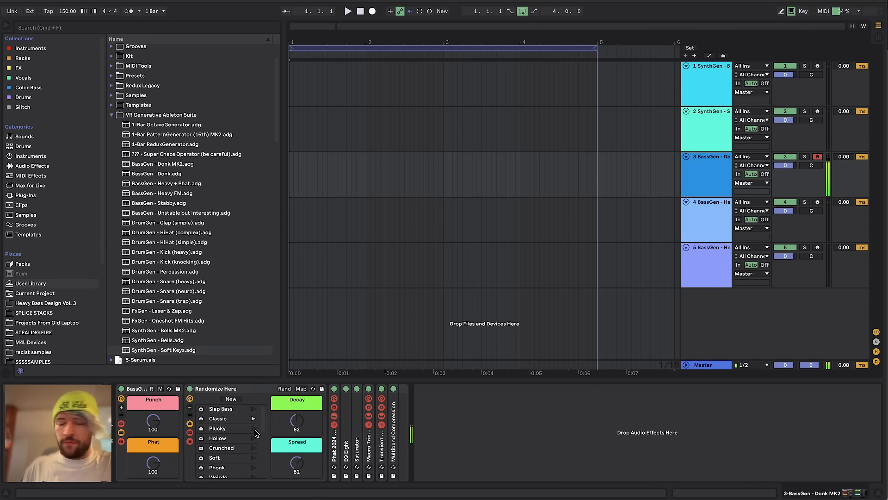
{"action": "left_click", "coordinate": [254, 429]}
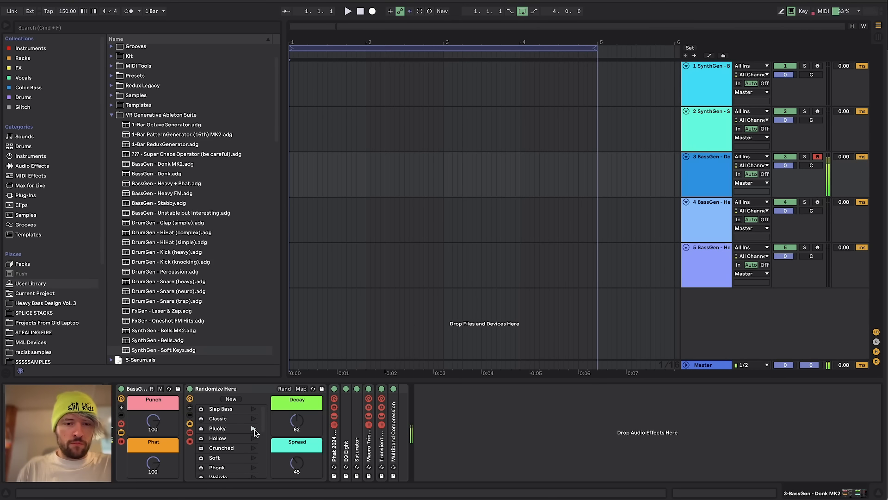
{"action": "left_click", "coordinate": [253, 438]}
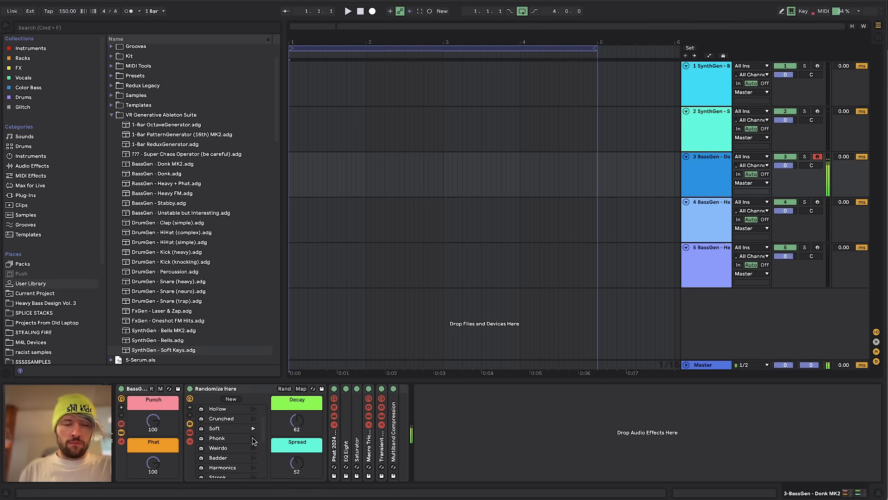
{"action": "left_click", "coordinate": [254, 439]}
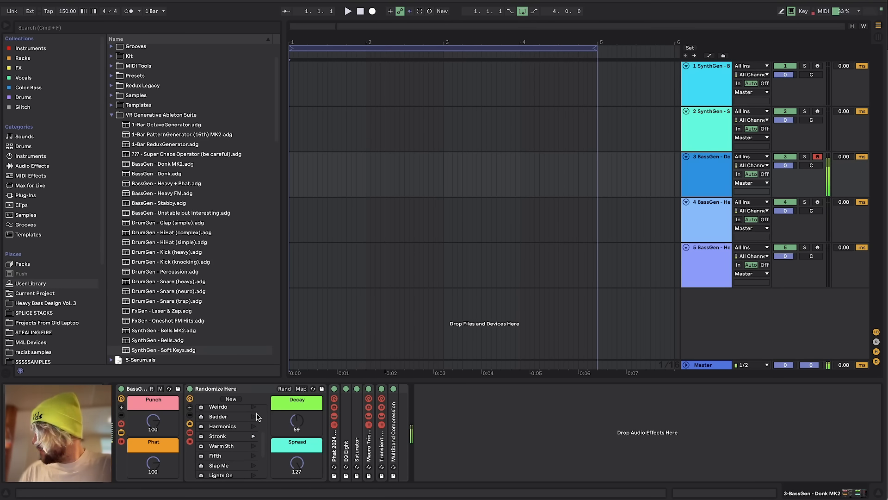
Audition the Warm 9th, Fifth, Oddball and Bonk variations of the Randomize Here rack.
{"action": "left_click", "coordinate": [254, 447]}
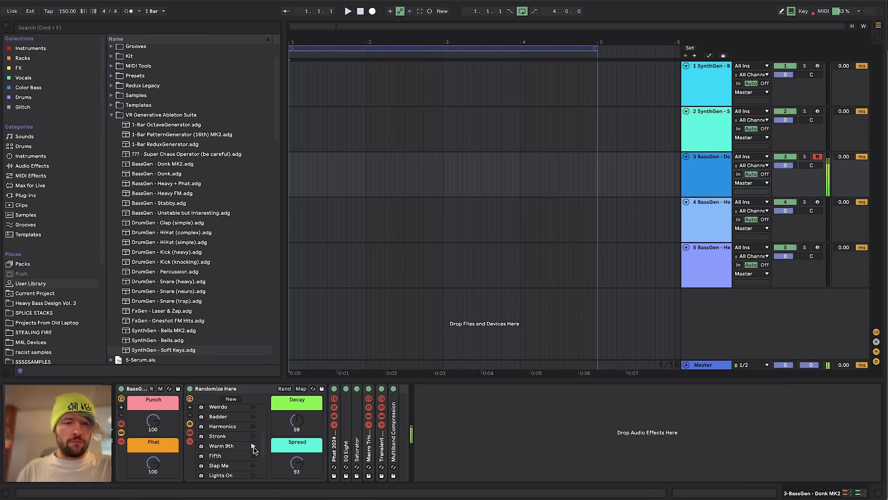
{"action": "left_click", "coordinate": [253, 456]}
{"action": "scroll", "coordinate": [252, 456], "scroll_direction": "down", "scroll_amount": 3}
{"action": "left_click", "coordinate": [253, 457]}
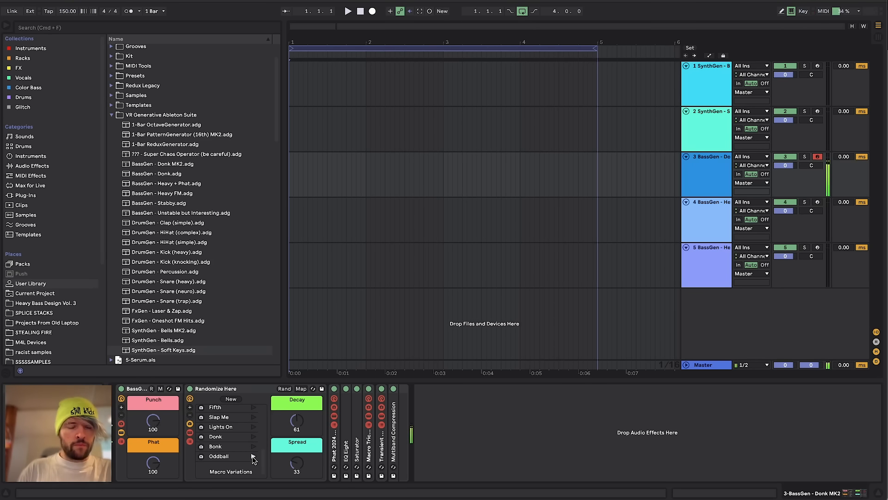
{"action": "left_click", "coordinate": [253, 447]}
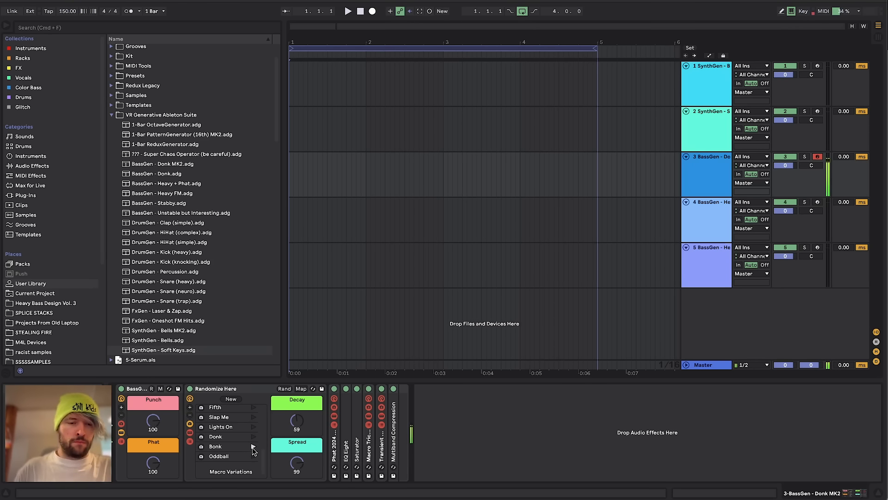
Select the BassGen - Heavy + Phat track and audition Resonant, Snappy, Standart, Hate08, Gnarl and Odd, ending on Resonant again.
{"action": "key", "text": "Down"}
{"action": "left_click", "coordinate": [185, 410]}
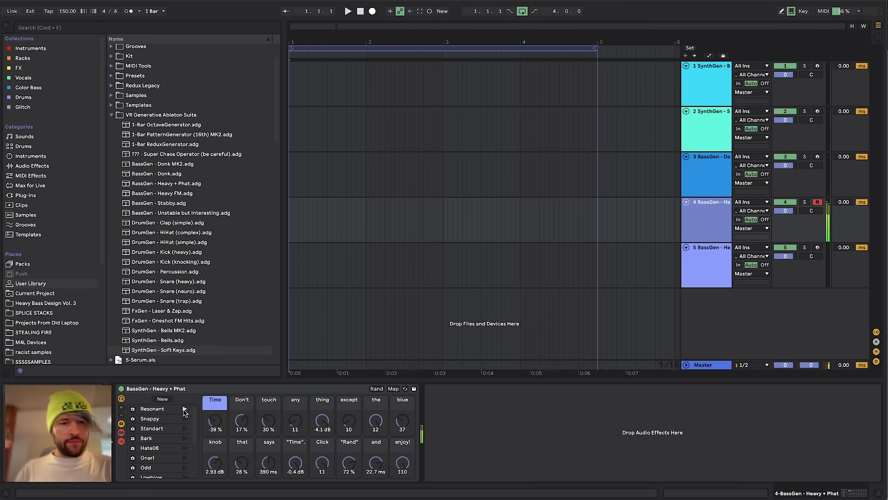
{"action": "left_click", "coordinate": [185, 418]}
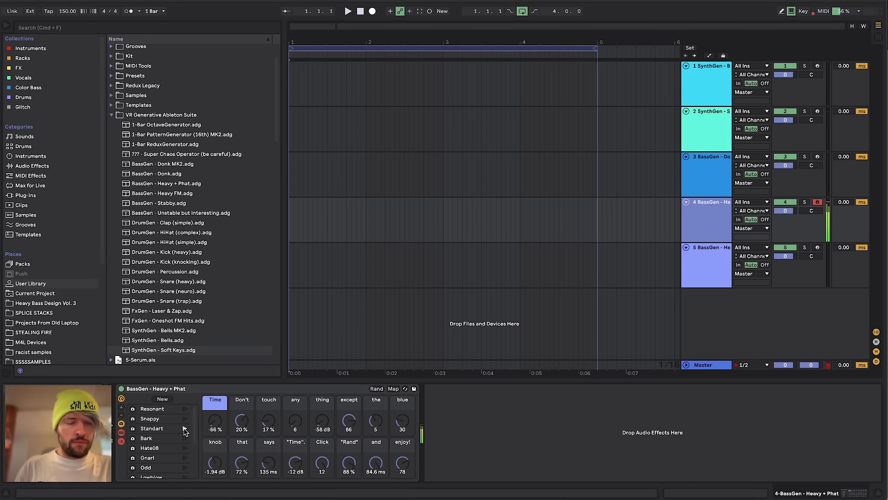
{"action": "left_click", "coordinate": [185, 448]}
{"action": "left_click", "coordinate": [185, 458]}
{"action": "left_click", "coordinate": [186, 468]}
{"action": "left_click", "coordinate": [185, 409]}
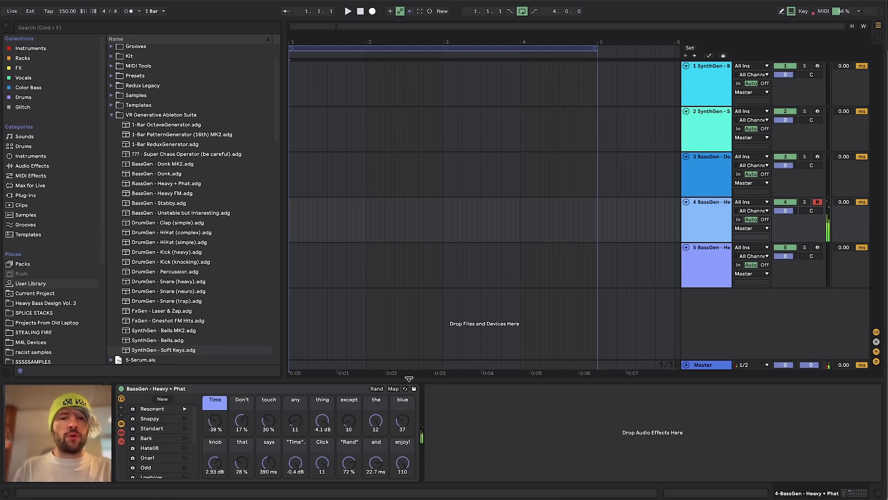
Randomize the macros of the BassGen - Heavy + Phat rack five times.
{"action": "left_click", "coordinate": [377, 389]}
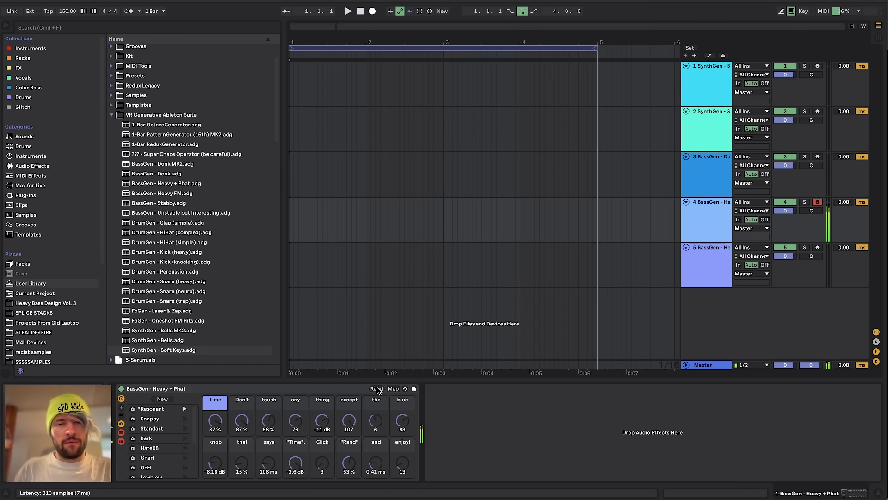
{"action": "left_click", "coordinate": [379, 391]}
{"action": "left_click", "coordinate": [379, 391]}
{"action": "left_click", "coordinate": [379, 391]}
{"action": "left_click", "coordinate": [377, 389]}
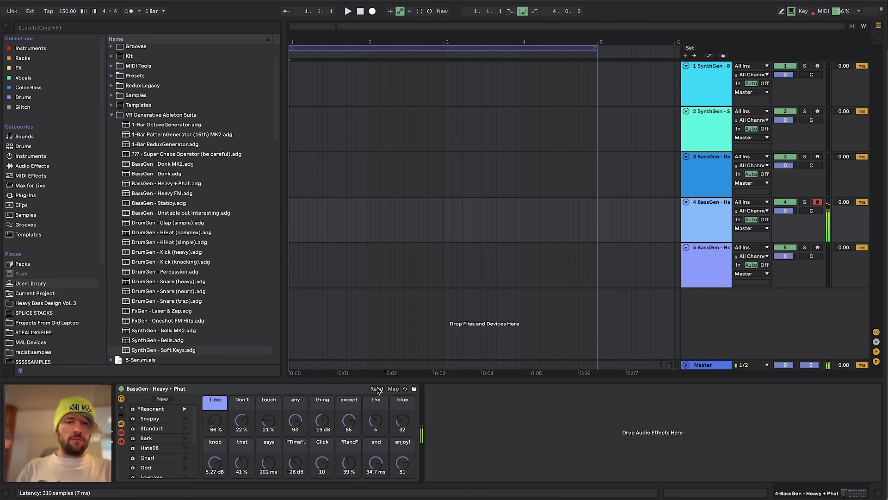
Select the BassGen - Heavy FM track, nudge its POST FX macro to 65 and return it to 64.
{"action": "left_click", "coordinate": [715, 191]}
{"action": "left_click", "coordinate": [712, 231]}
{"action": "left_click", "coordinate": [720, 261]}
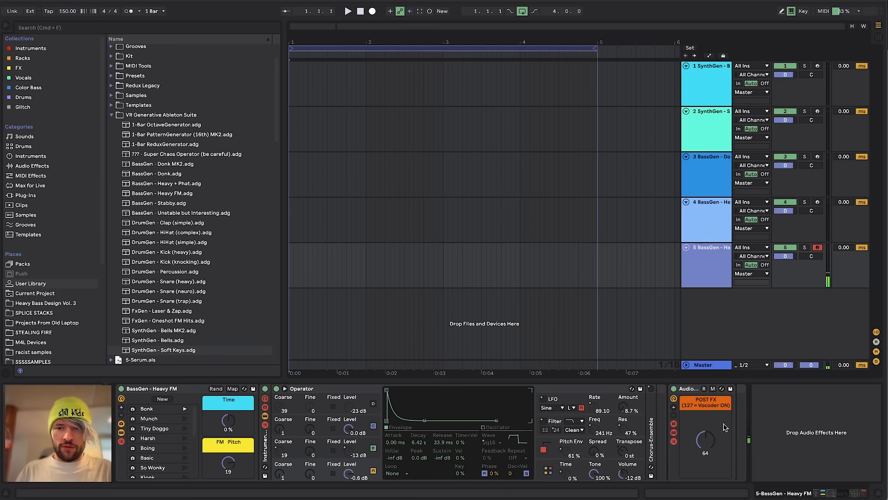
{"action": "left_click_drag", "start_coordinate": [705, 446], "coordinate": [705, 444]}
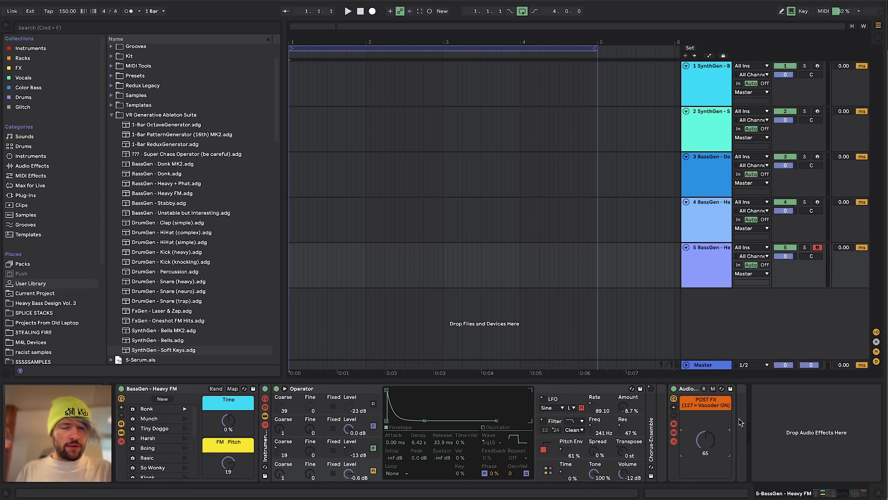
{"action": "mouse_move", "coordinate": [709, 445]}
{"action": "left_mouse_down"}
{"action": "mouse_move", "coordinate": [708, 434]}
{"action": "mouse_move", "coordinate": [708, 461]}
{"action": "mouse_move", "coordinate": [708, 446]}
{"action": "left_mouse_up"}
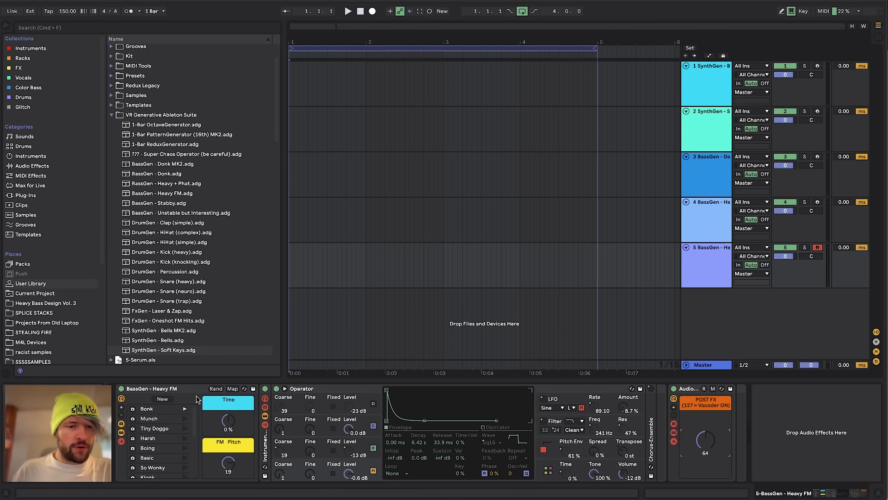
Audition the Tiny Doggo, Boing, So Wonky and High variations of the BassGen - Heavy FM rack.
{"action": "left_click", "coordinate": [184, 428]}
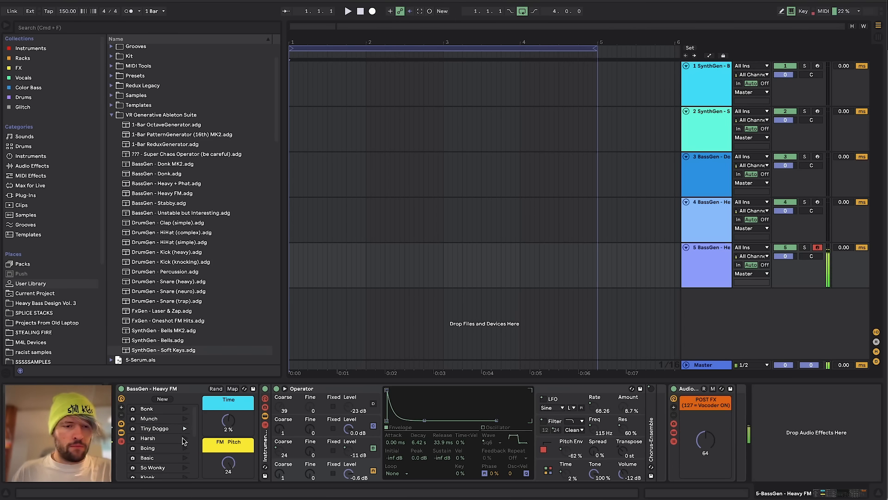
{"action": "left_click", "coordinate": [184, 448]}
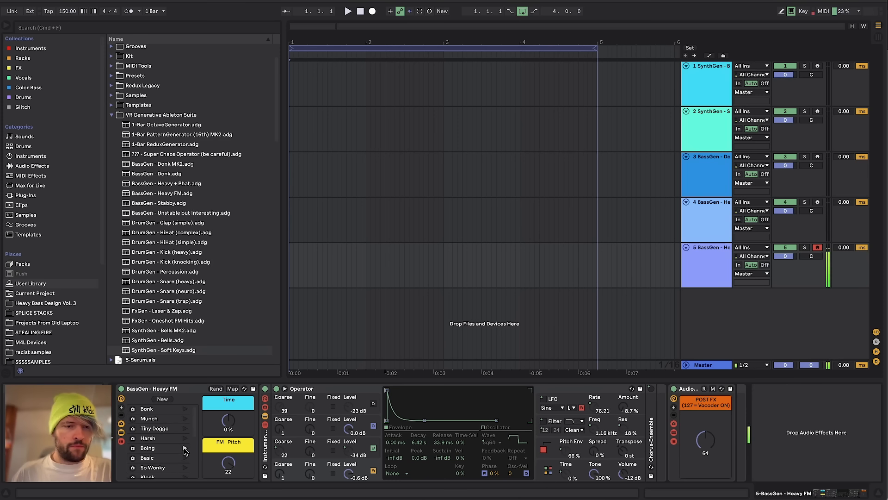
{"action": "left_click", "coordinate": [185, 468]}
{"action": "scroll", "coordinate": [186, 469], "scroll_direction": "down", "scroll_amount": 3}
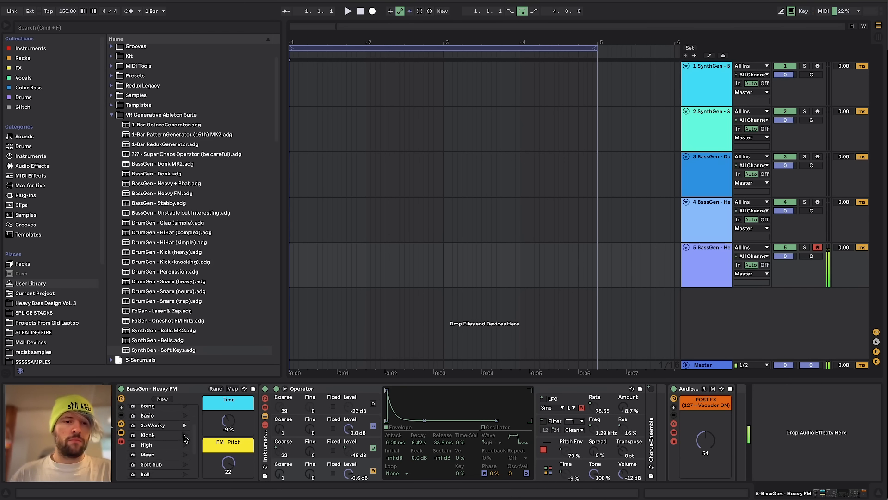
{"action": "left_click", "coordinate": [185, 445]}
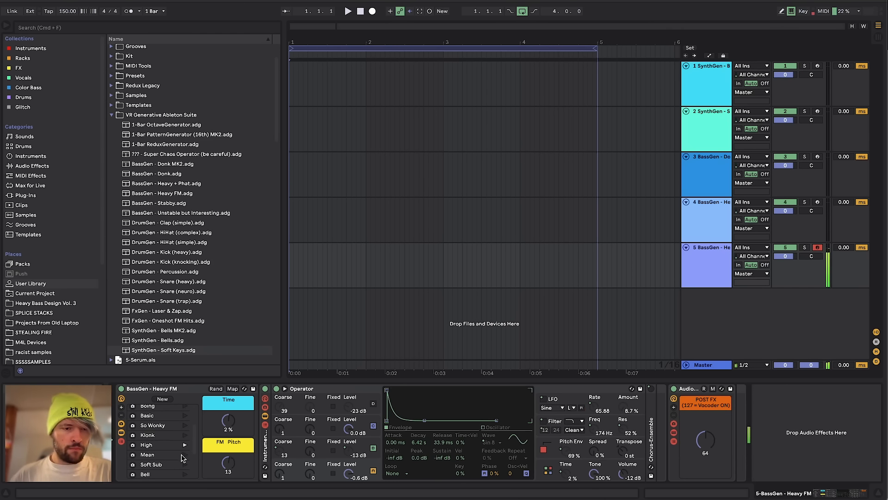
Randomize the macros of the BassGen - Heavy FM rack repeatedly, about twenty times, starting from the High variation.
{"action": "left_click", "coordinate": [214, 389]}
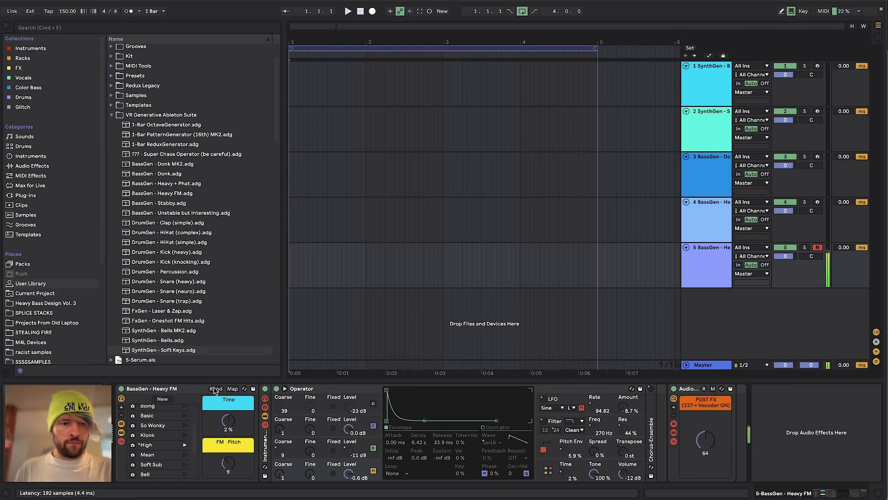
{"action": "left_click", "coordinate": [215, 389]}
{"action": "left_click", "coordinate": [218, 389]}
{"action": "left_click", "coordinate": [217, 389]}
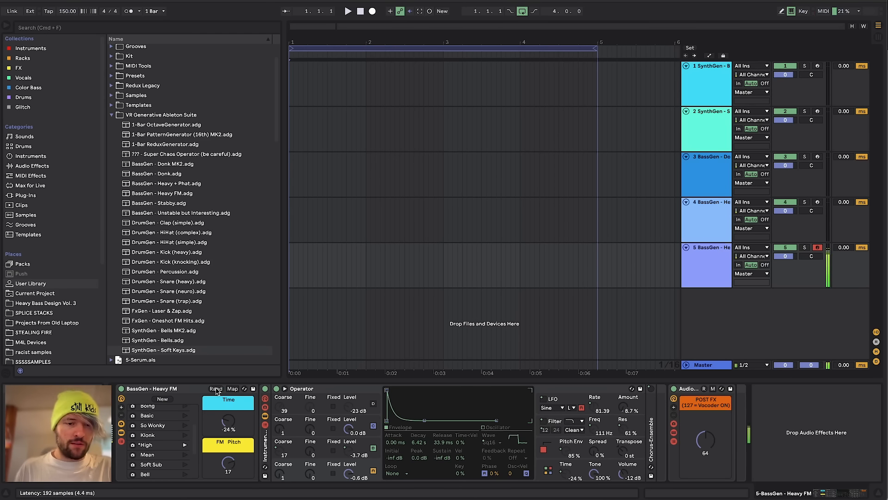
{"action": "left_click", "coordinate": [216, 389]}
{"action": "left_click", "coordinate": [215, 390]}
{"action": "left_click", "coordinate": [216, 390]}
{"action": "left_click", "coordinate": [216, 390]}
{"action": "left_click", "coordinate": [216, 390]}
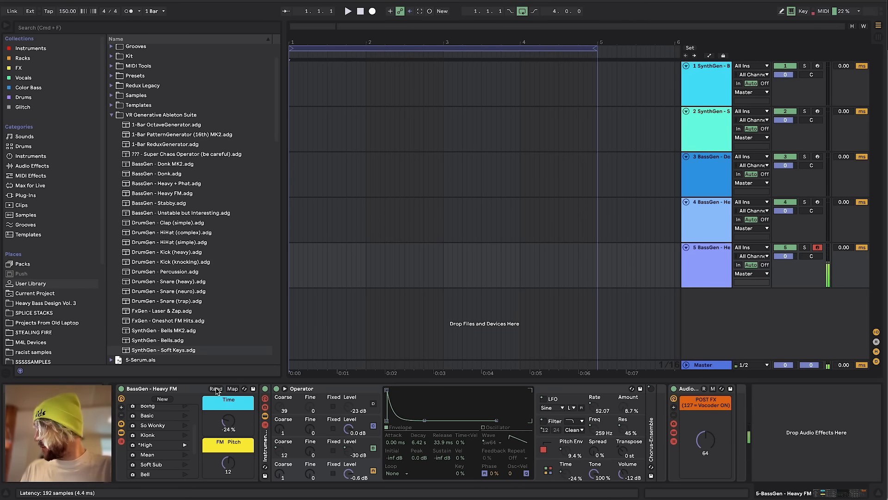
{"action": "left_click", "coordinate": [215, 391]}
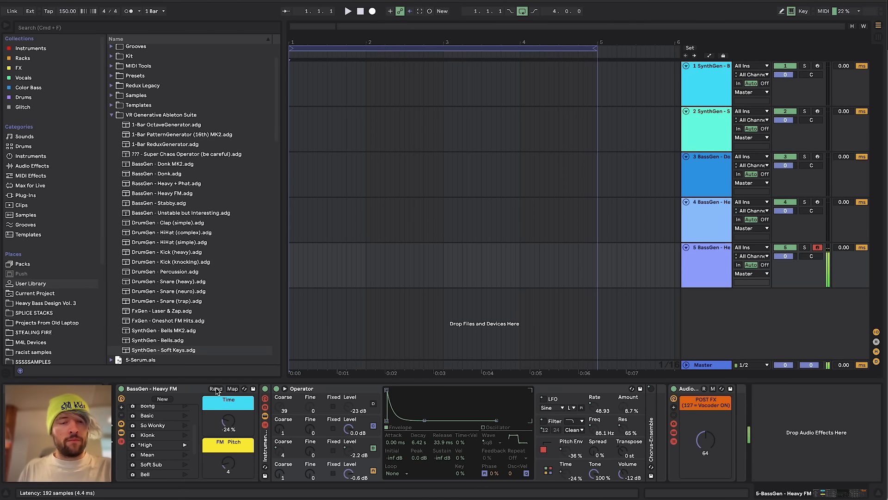
{"action": "left_click", "coordinate": [215, 390]}
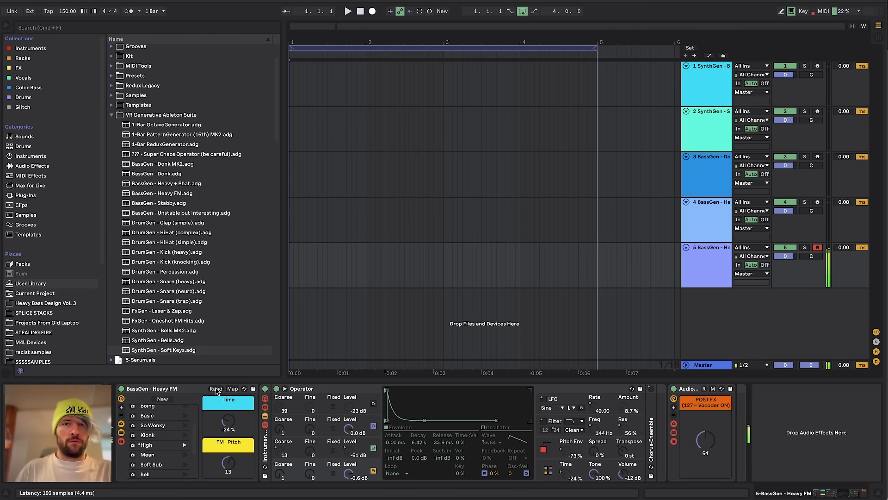
{"action": "left_click", "coordinate": [215, 390]}
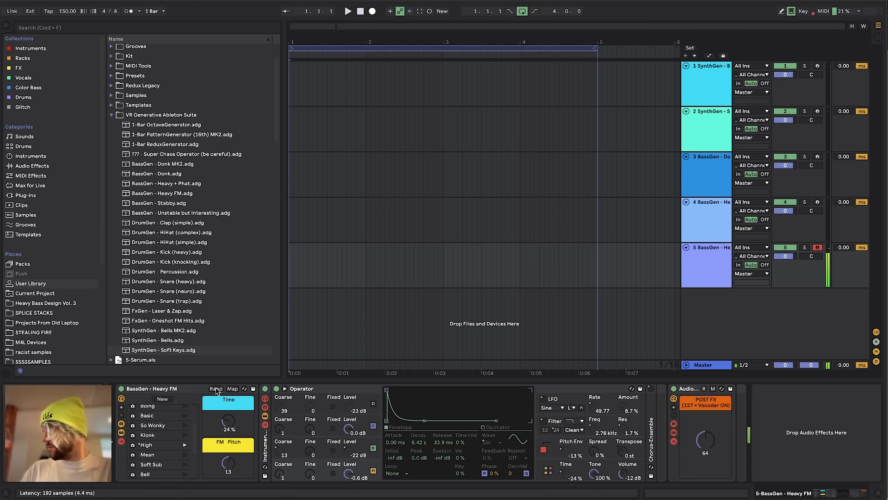
{"action": "left_click", "coordinate": [216, 390]}
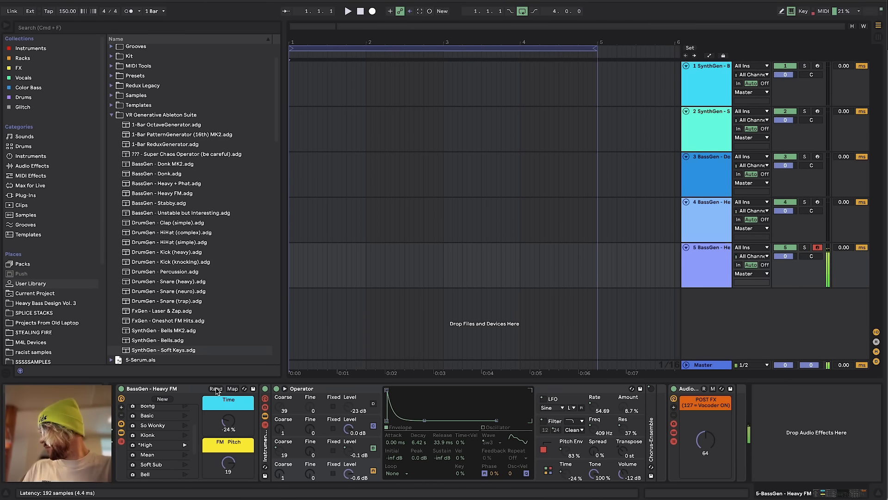
{"action": "left_click", "coordinate": [216, 390]}
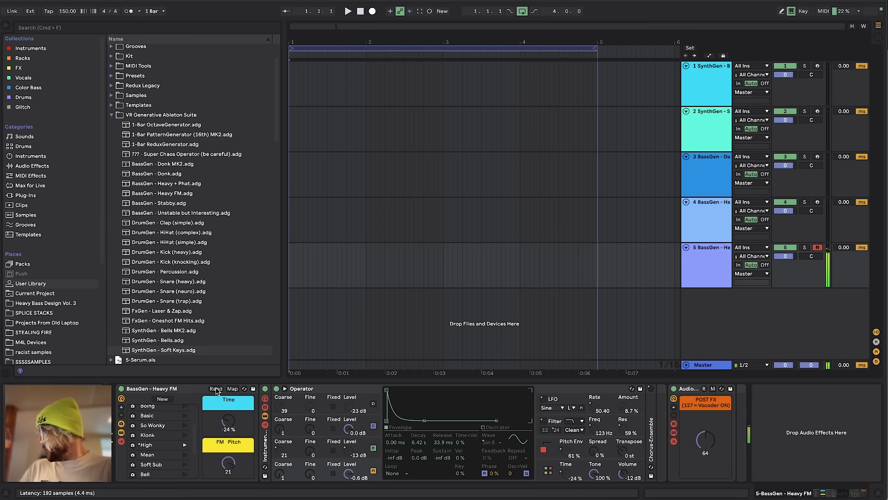
{"action": "left_click", "coordinate": [215, 390]}
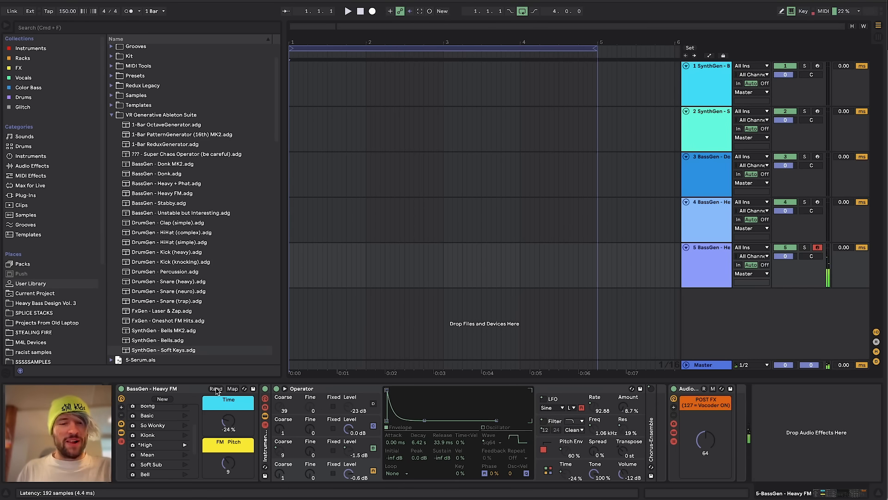
{"action": "left_click", "coordinate": [216, 390]}
{"action": "left_click", "coordinate": [215, 390]}
{"action": "left_click", "coordinate": [216, 390]}
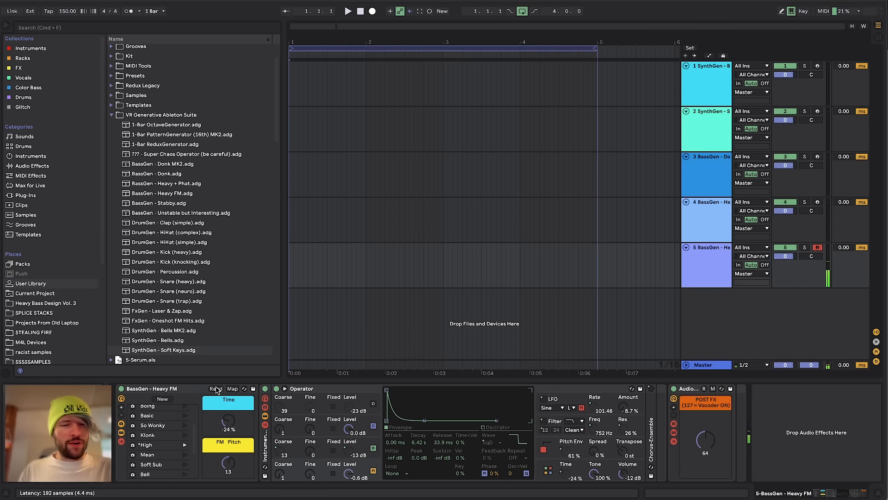
{"action": "left_click", "coordinate": [215, 390]}
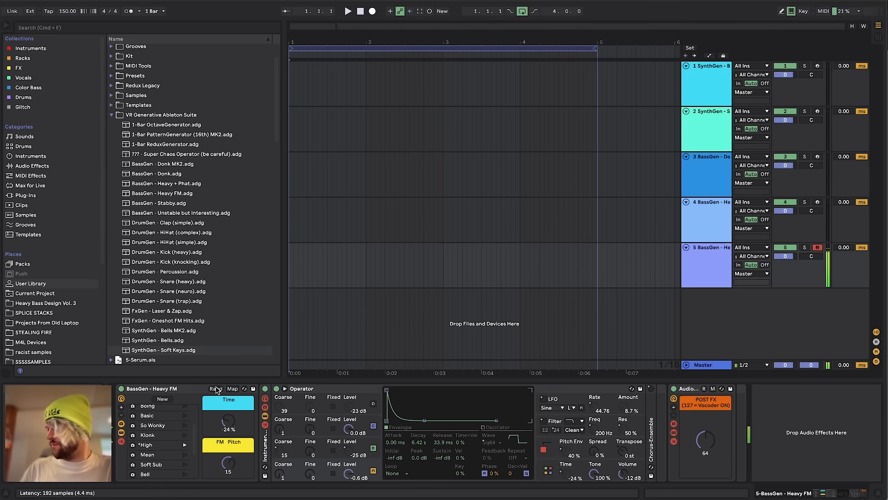
{"action": "left_click", "coordinate": [215, 390]}
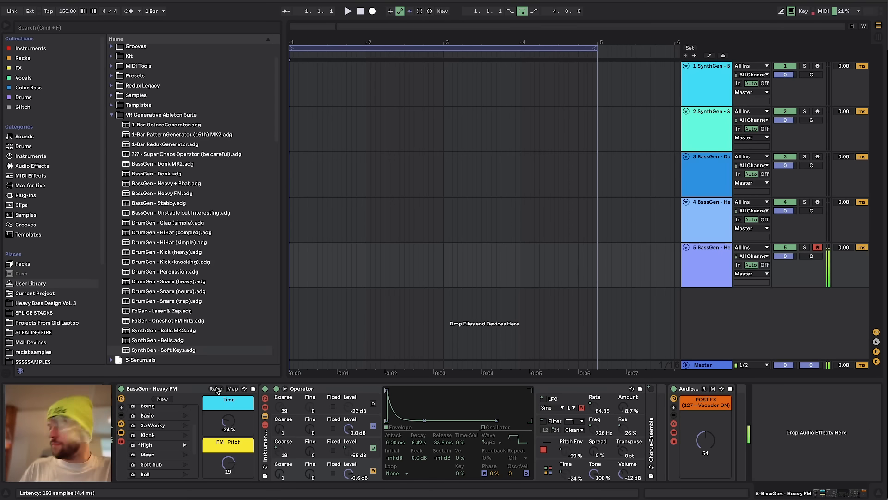
{"action": "left_click", "coordinate": [216, 390]}
{"action": "left_click", "coordinate": [215, 390]}
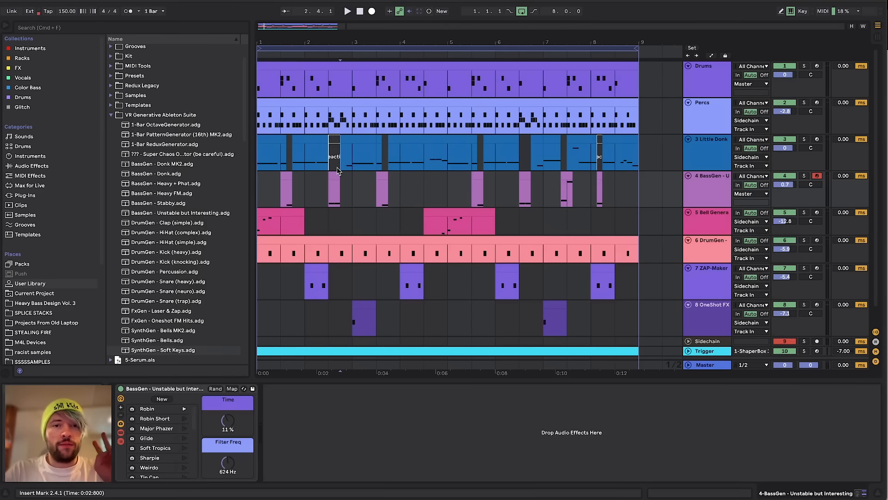
Select the Bell Generator track to show its device chain.
{"action": "left_click", "coordinate": [338, 168]}
{"action": "scroll", "coordinate": [351, 162], "scroll_direction": "down", "scroll_amount": 1}
{"action": "left_click", "coordinate": [717, 191]}
{"action": "left_click", "coordinate": [709, 217]}
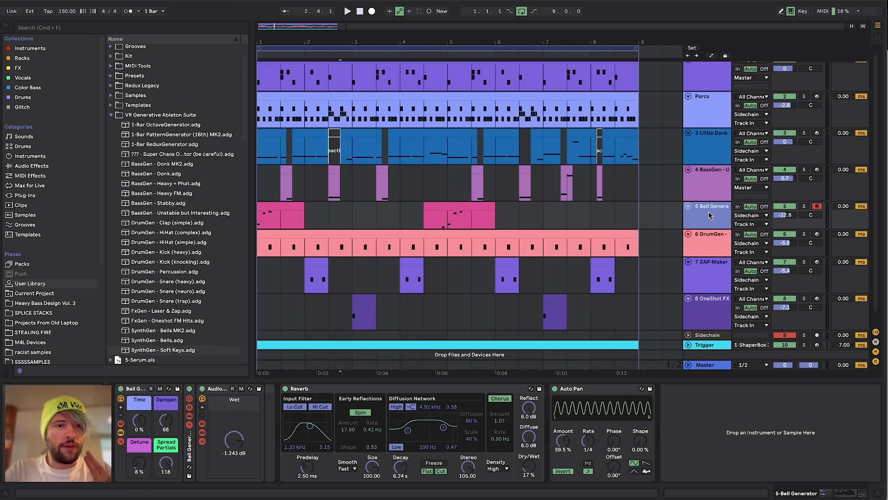
Browse the BassGen and DrumGen presets in the VR Generative Ableton Suite folder, ending on the first Bell Generator clip.
{"action": "left_click", "coordinate": [181, 233]}
{"action": "left_click", "coordinate": [175, 291], "text": "shift"}
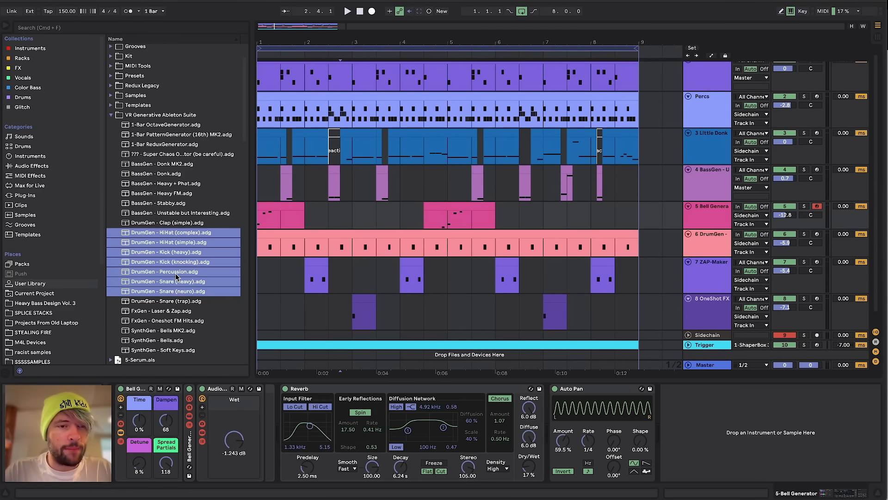
{"action": "scroll", "coordinate": [176, 277], "scroll_direction": "down", "scroll_amount": 1}
{"action": "left_click", "coordinate": [183, 163]}
{"action": "scroll", "coordinate": [171, 192], "scroll_direction": "down", "scroll_amount": 1}
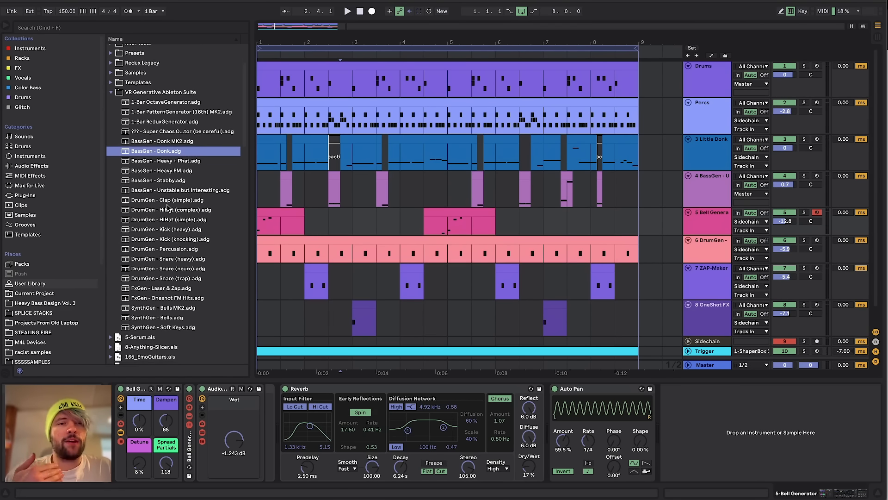
{"action": "left_click", "coordinate": [168, 204]}
{"action": "left_click", "coordinate": [169, 211]}
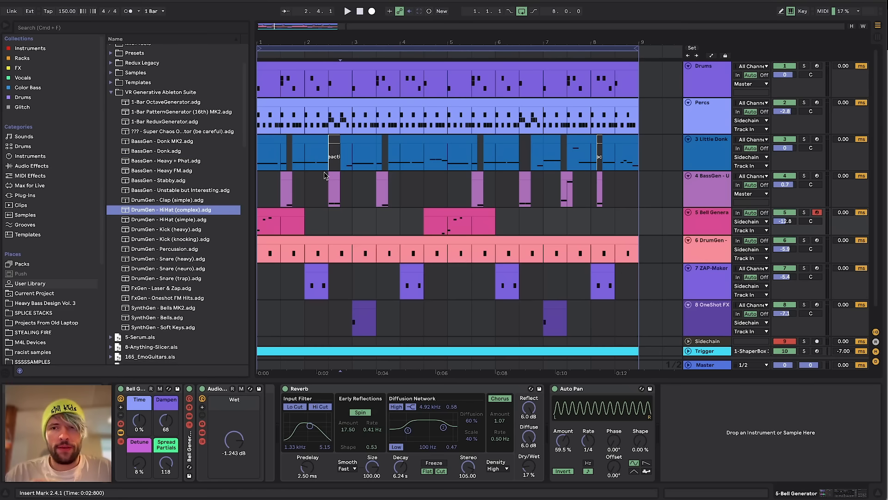
{"action": "left_click", "coordinate": [157, 220]}
{"action": "left_click", "coordinate": [168, 249]}
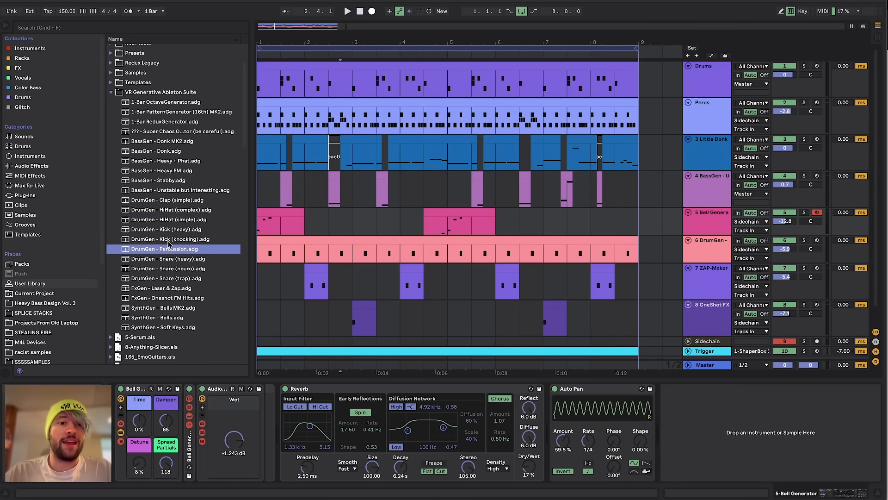
{"action": "left_click", "coordinate": [281, 217]}
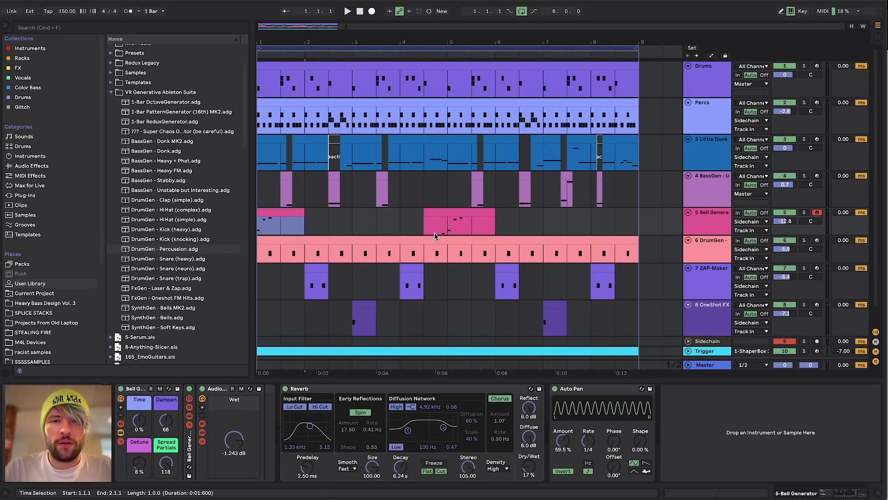
Reduce the heights of the generator tracks, including ZAP-Maker and OneShot FX, to make the arrangement more compact.
{"action": "left_click", "coordinate": [704, 95]}
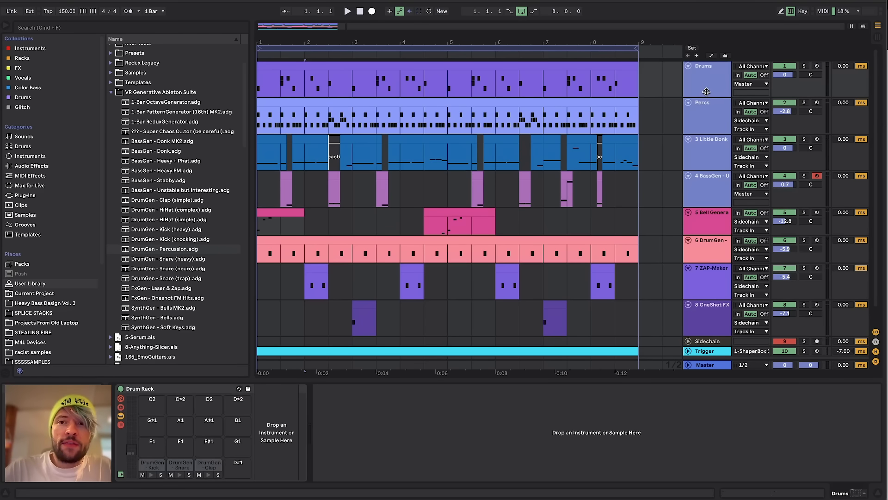
{"action": "left_click_drag", "start_coordinate": [707, 92], "coordinate": [707, 90]}
{"action": "left_click", "coordinate": [609, 191]}
{"action": "left_click", "coordinate": [711, 231]}
{"action": "left_click", "coordinate": [711, 290], "text": "shift"}
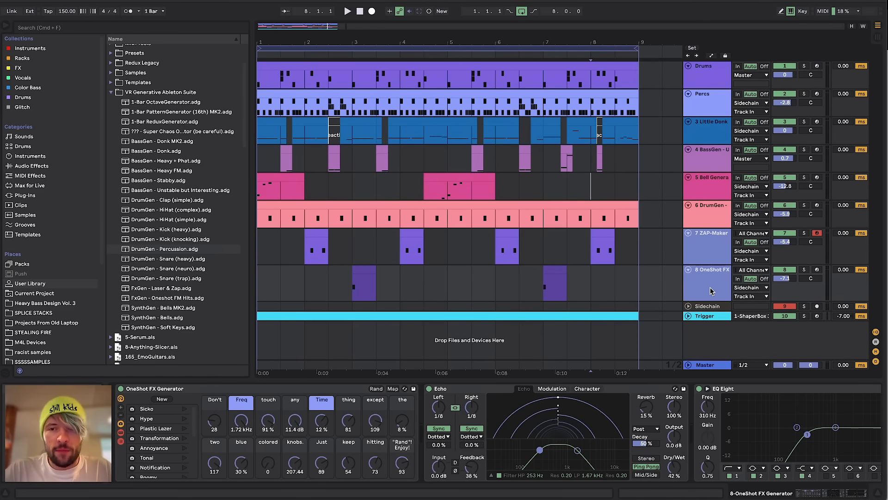
{"action": "left_click_drag", "start_coordinate": [711, 264], "coordinate": [710, 257]}
Show the devices behind the Percs and Little Donk clips at the start of the arrangement.
{"action": "left_click", "coordinate": [170, 260]}
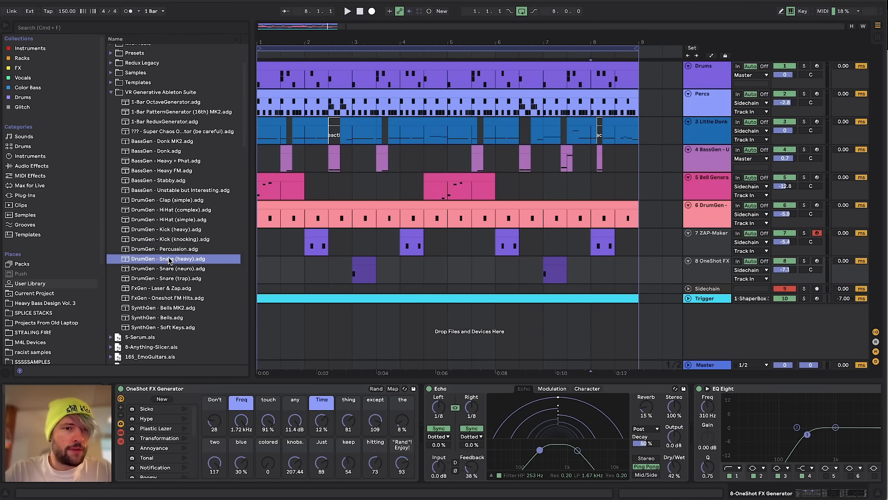
{"action": "left_click", "coordinate": [265, 216]}
{"action": "left_click", "coordinate": [264, 96]}
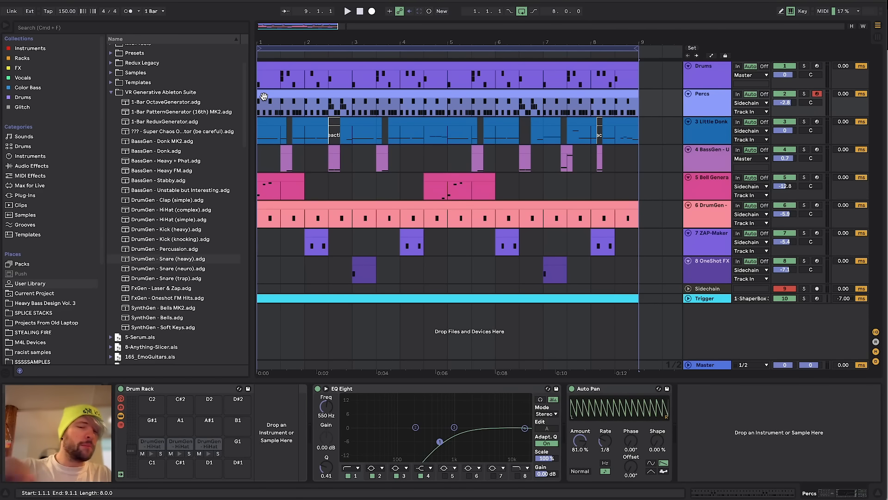
{"action": "left_click", "coordinate": [263, 119]}
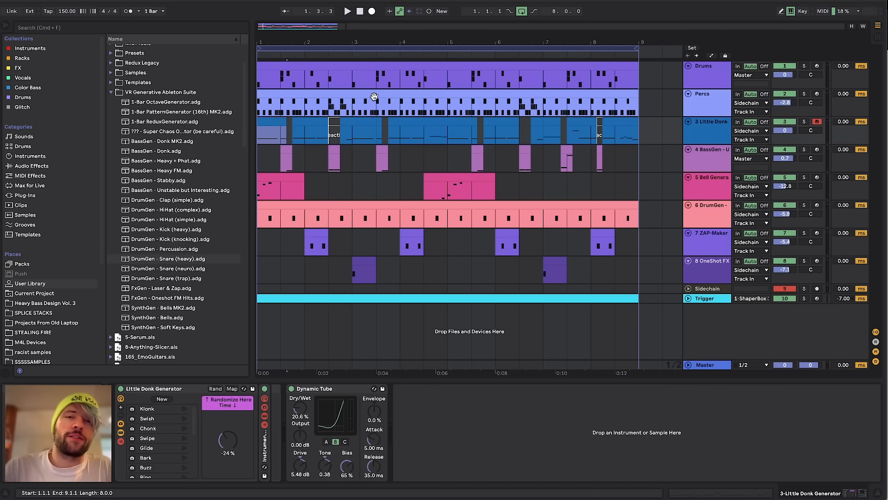
Play the arrangement from the start with the Drums track selected.
{"action": "key", "text": "Home"}
{"action": "left_click", "coordinate": [719, 92]}
{"action": "left_click", "coordinate": [716, 81]}
{"action": "key", "text": "space"}
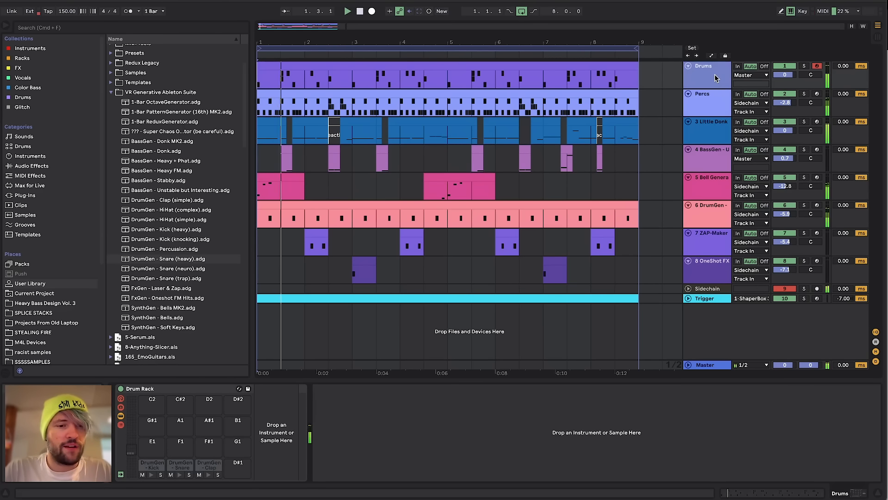
Inspect the kick, snare and clap generators in the Drums track's Drum Rack, referring to the DrumGen kick presets.
{"action": "left_click", "coordinate": [151, 464]}
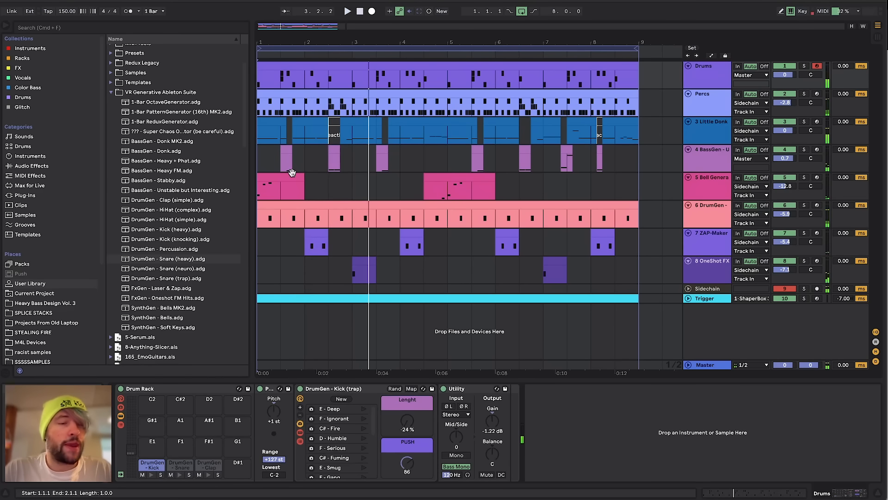
{"action": "left_click", "coordinate": [152, 448]}
{"action": "left_click", "coordinate": [150, 467]}
{"action": "left_click", "coordinate": [162, 249]}
{"action": "left_click", "coordinate": [178, 239]}
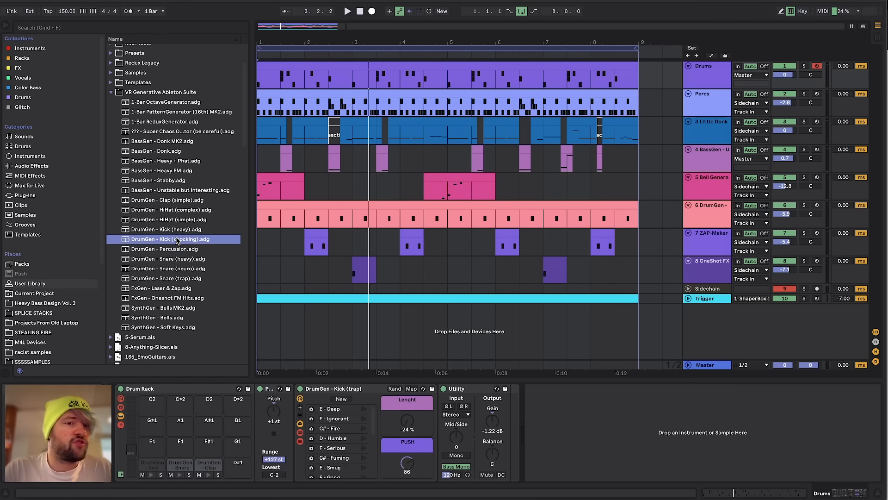
{"action": "left_click", "coordinate": [181, 465]}
{"action": "left_click", "coordinate": [208, 465]}
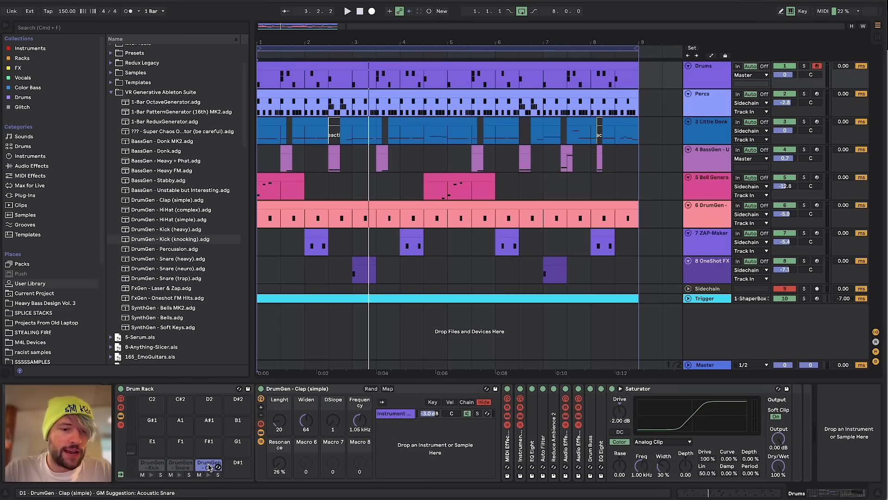
Play the arrangement from the start while viewing the devices of the Percs and Little Donk tracks.
{"action": "left_click", "coordinate": [693, 99]}
{"action": "key", "text": "space"}
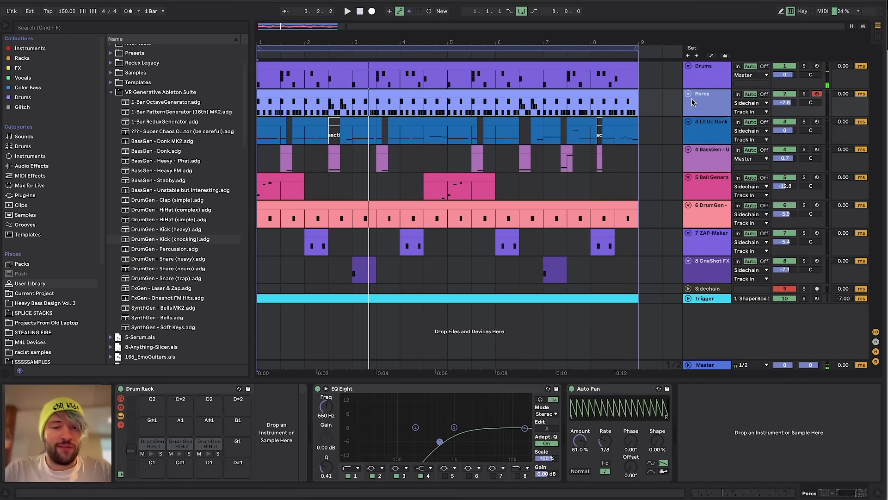
{"action": "left_click", "coordinate": [271, 333]}
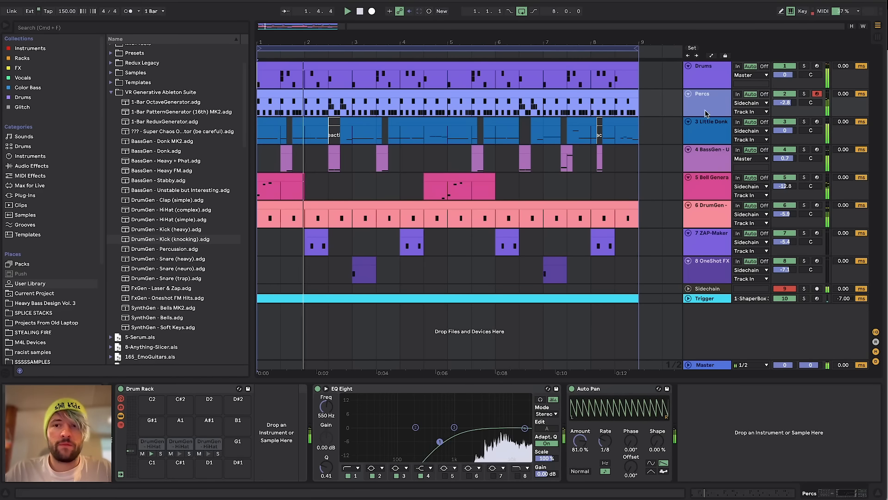
{"action": "left_click", "coordinate": [712, 131]}
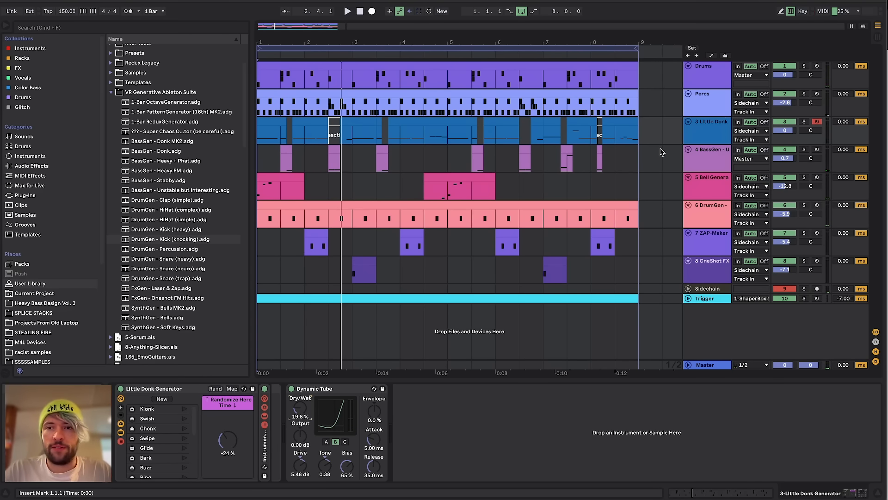
Show the device chains of the BassGen, Bell Generator, DrumGen - Percussion, ZAP-Maker and OneShot FX tracks in turn.
{"action": "left_click", "coordinate": [707, 162]}
{"action": "left_click", "coordinate": [710, 180]}
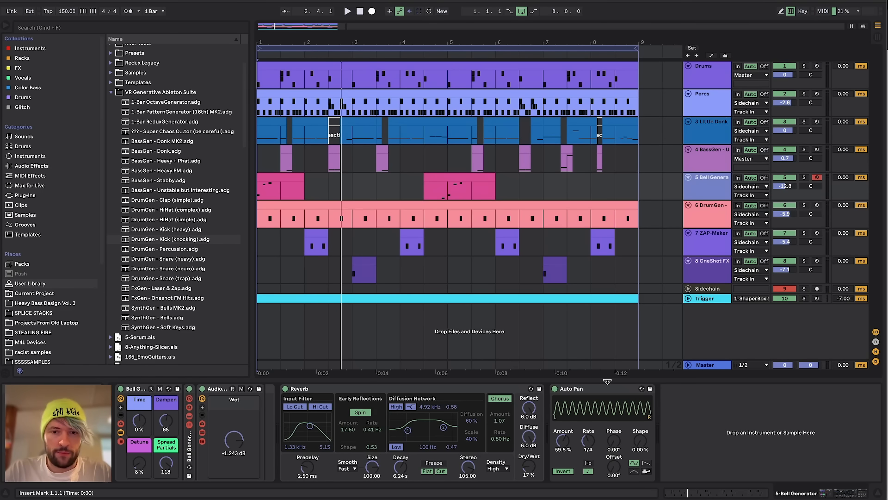
{"action": "left_click", "coordinate": [258, 191]}
{"action": "left_click", "coordinate": [723, 207]}
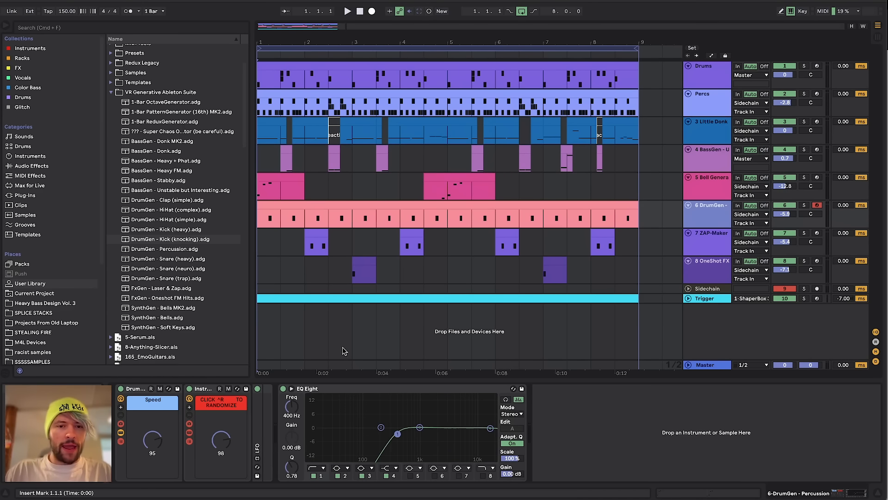
{"action": "left_click", "coordinate": [711, 232]}
{"action": "left_click", "coordinate": [714, 260]}
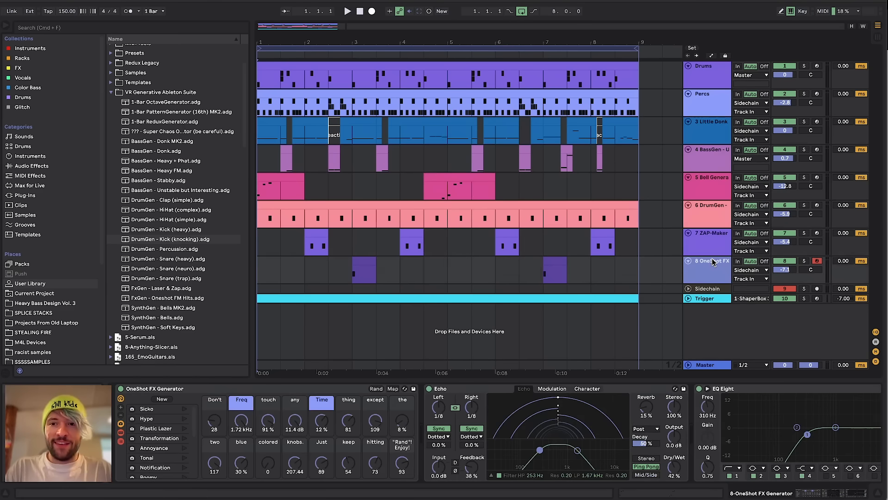
Review the tracks from Little Donk to OneShot FX, the Drums rack and the OneShot FX Generator.
{"action": "left_click", "coordinate": [706, 134]}
{"action": "left_click", "coordinate": [715, 180]}
{"action": "left_click", "coordinate": [707, 249]}
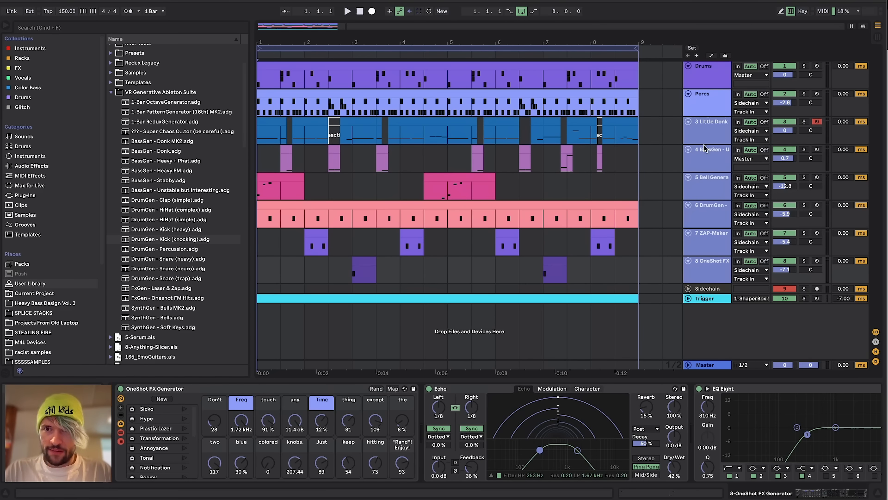
{"action": "left_click", "coordinate": [703, 95]}
{"action": "left_click", "coordinate": [707, 79]}
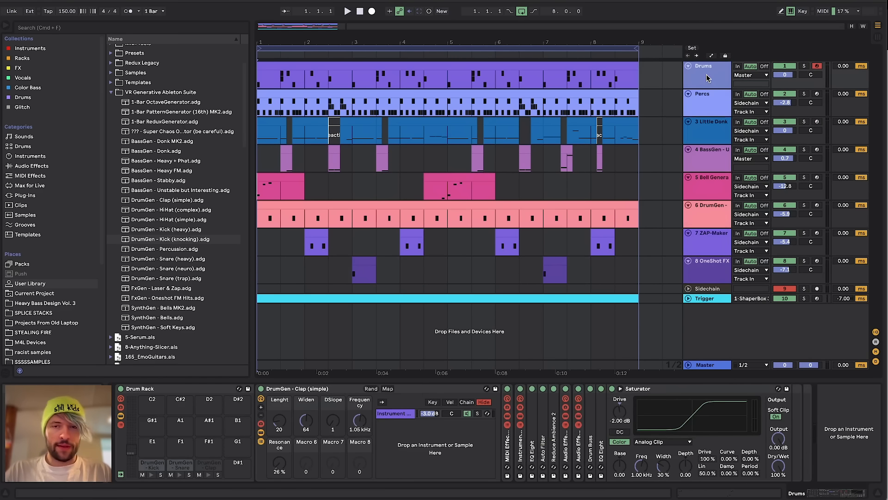
{"action": "left_click", "coordinate": [699, 273]}
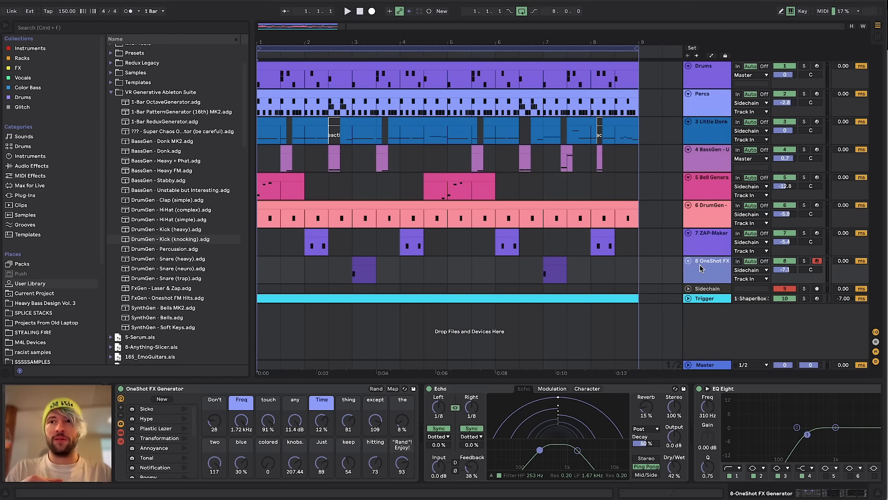
Play the arrangement from bar 1, stop it in bar 3 and keep the Drums track selected.
{"action": "left_click", "coordinate": [260, 85]}
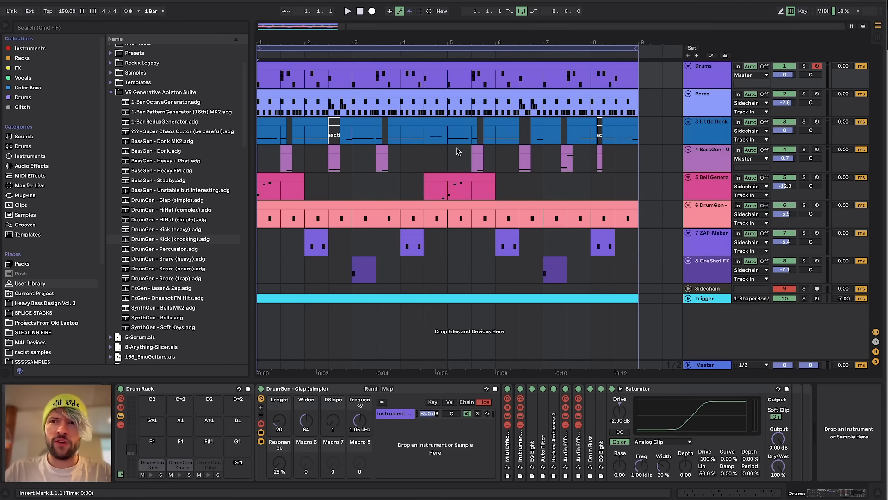
{"action": "key", "text": "space"}
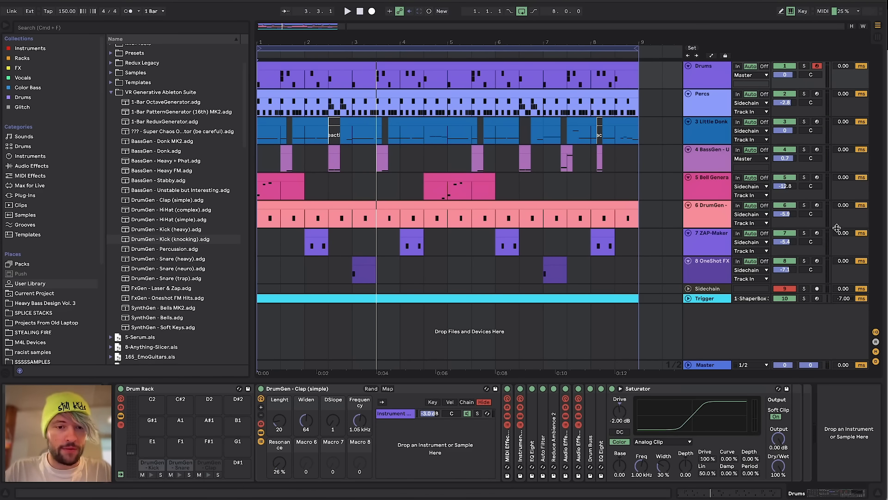
{"action": "left_click", "coordinate": [707, 134]}
{"action": "left_click", "coordinate": [707, 81]}
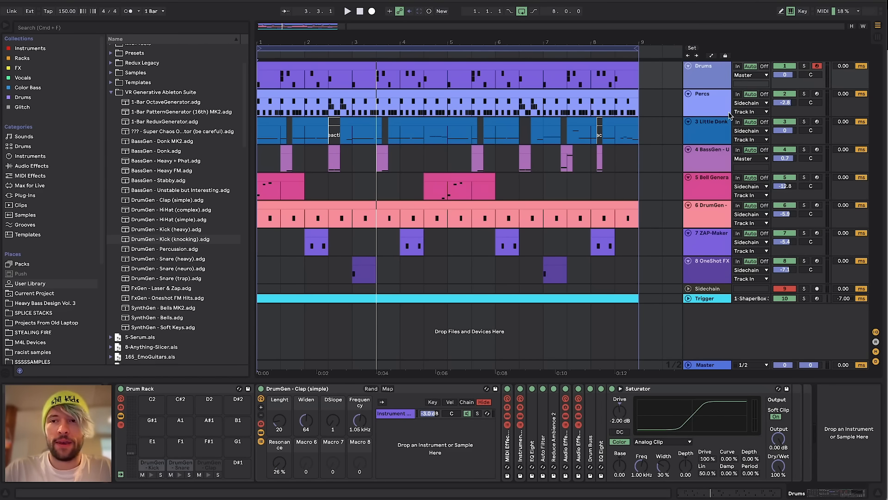
Switch between the Little Donk, Drums and OneShot FX tracks, and restart playback with Little Donk selected.
{"action": "left_click", "coordinate": [707, 132]}
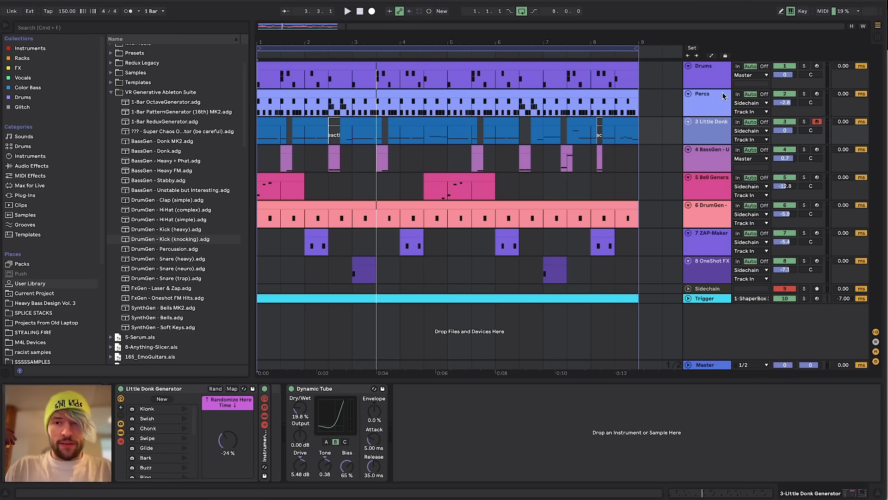
{"action": "left_click", "coordinate": [717, 75]}
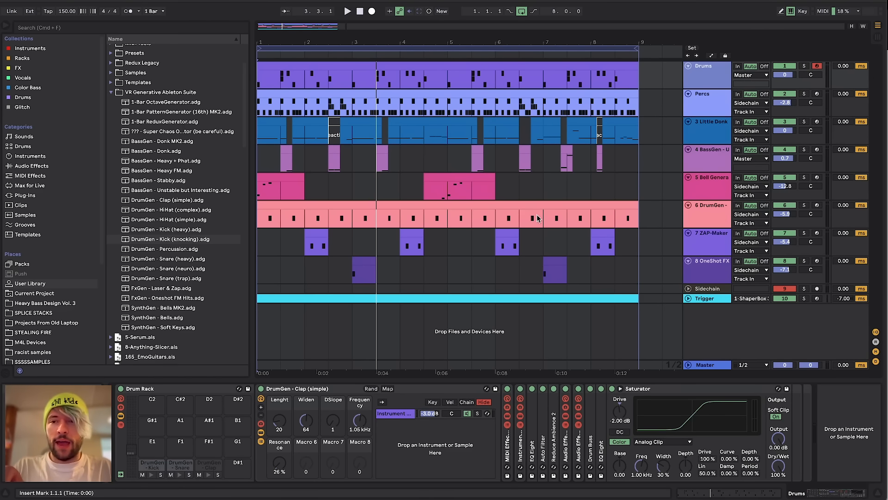
{"action": "left_click", "coordinate": [711, 133]}
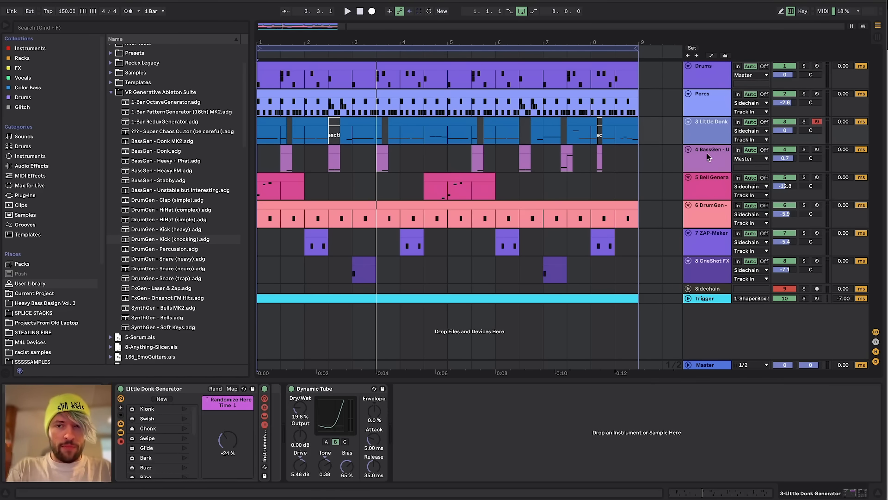
{"action": "left_click", "coordinate": [701, 263]}
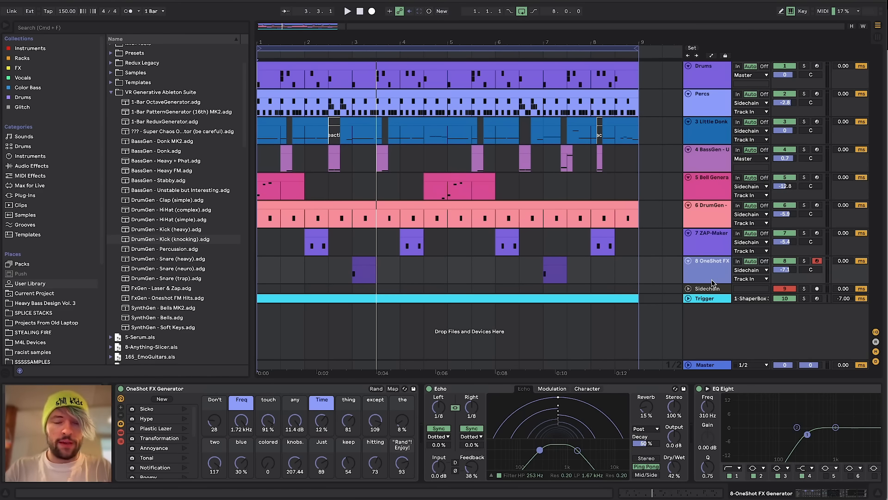
{"action": "left_click", "coordinate": [699, 133]}
{"action": "key", "text": "space"}
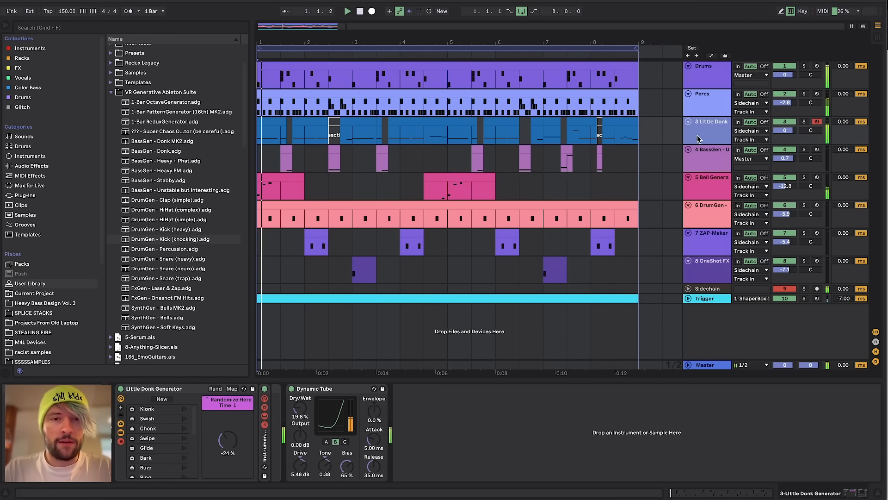
Map the R key to Randomize Macros on the Drums track's DrumGen - Clap (simple) rack.
{"action": "left_click", "coordinate": [701, 213]}
{"action": "left_click", "coordinate": [702, 78]}
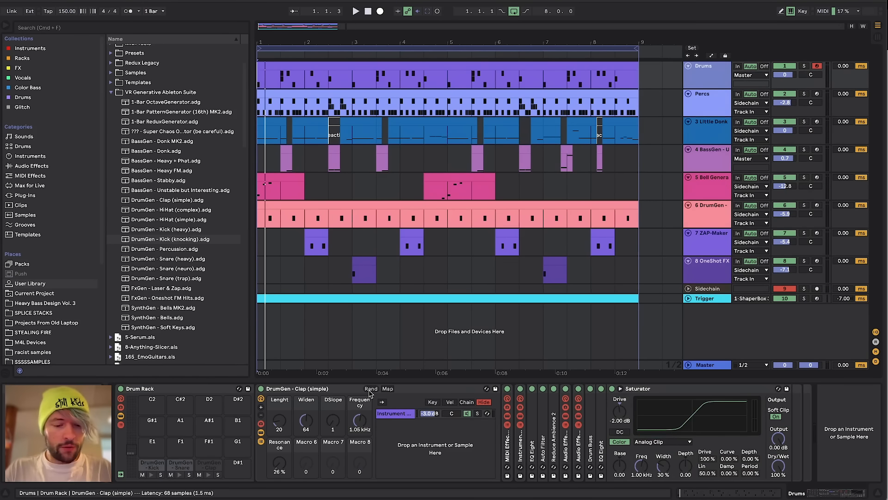
{"action": "key", "text": "super+k"}
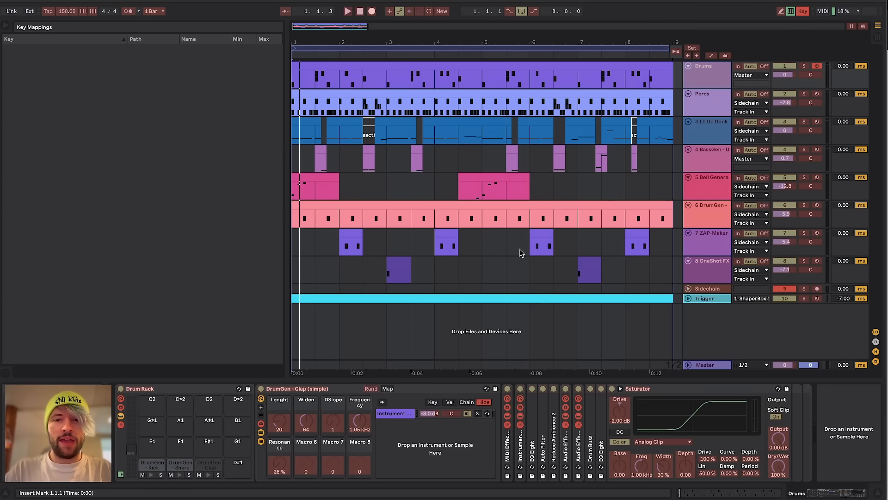
{"action": "left_click", "coordinate": [373, 390]}
{"action": "key", "text": "r"}
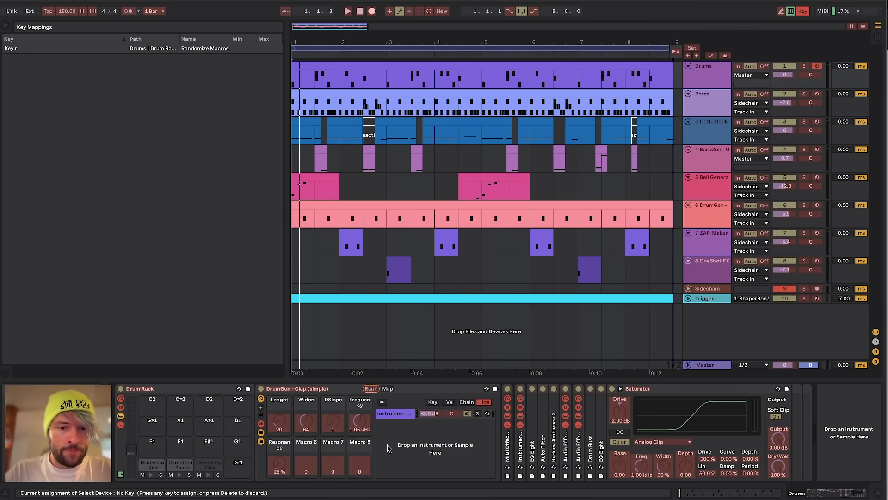
Map the R key to Randomize Macros on the Drums track's DrumGen - Snare (trappy) and DrumGen - Kick (trap) racks.
{"action": "left_click", "coordinate": [180, 465]}
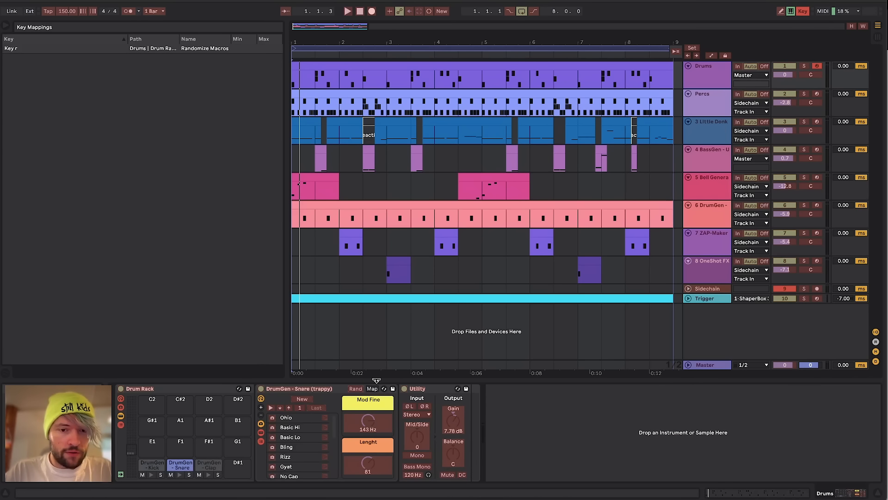
{"action": "left_click", "coordinate": [356, 390]}
{"action": "key", "text": "r"}
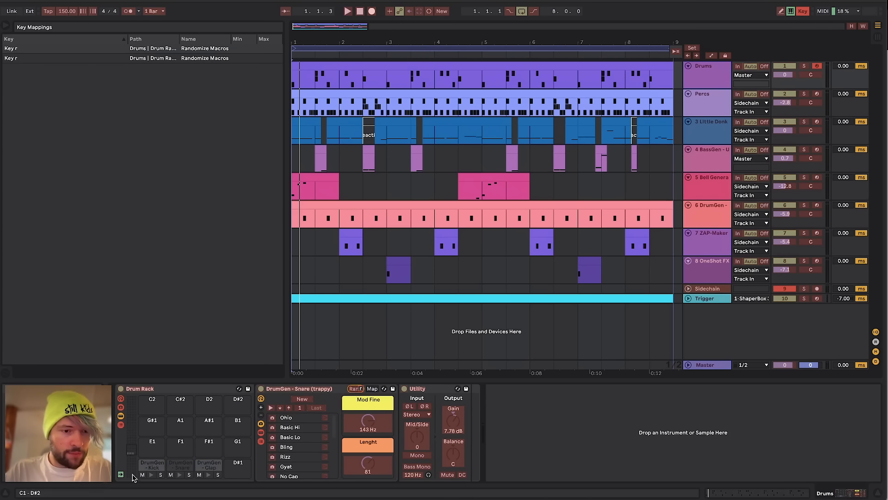
{"action": "left_click", "coordinate": [152, 465]}
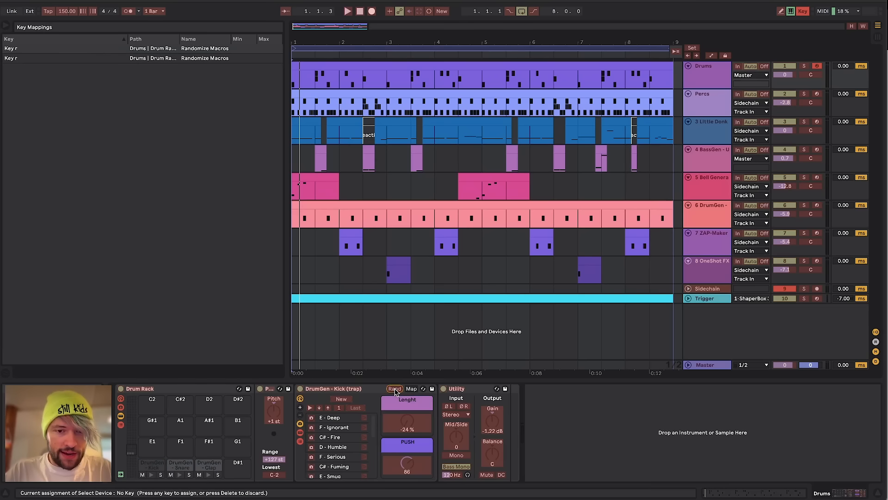
Map the R key to Randomize Macros on the three DrumGen HiHat racks in the Percs track.
{"action": "left_click", "coordinate": [711, 110]}
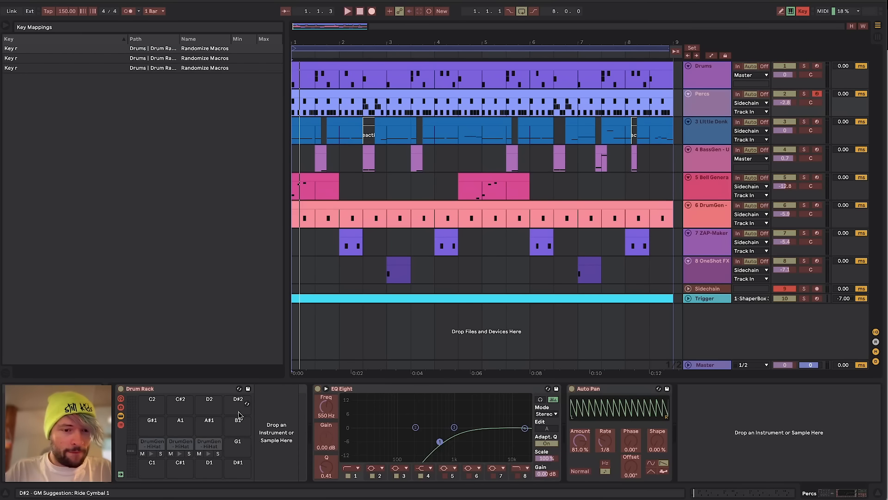
{"action": "left_click", "coordinate": [206, 445]}
{"action": "left_click", "coordinate": [422, 389]}
{"action": "key", "text": "r"}
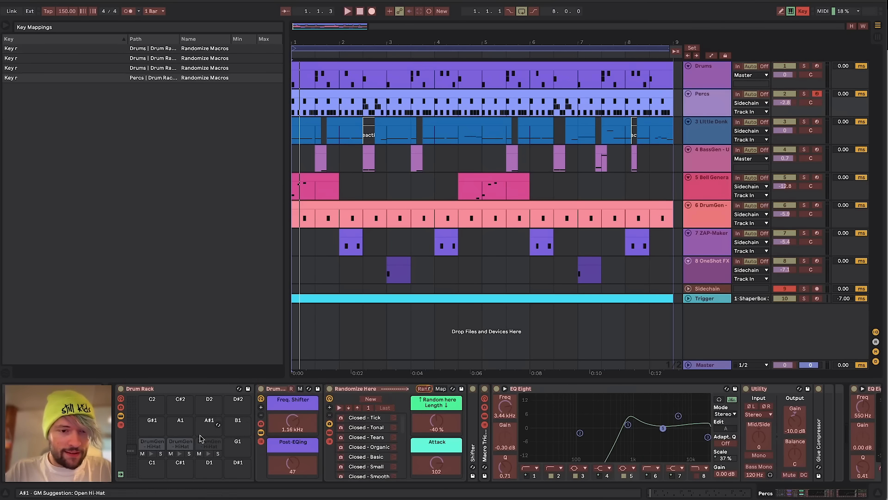
{"action": "left_click", "coordinate": [180, 443]}
{"action": "left_click", "coordinate": [150, 448]}
{"action": "left_click", "coordinate": [420, 390]}
{"action": "key", "text": "r"}
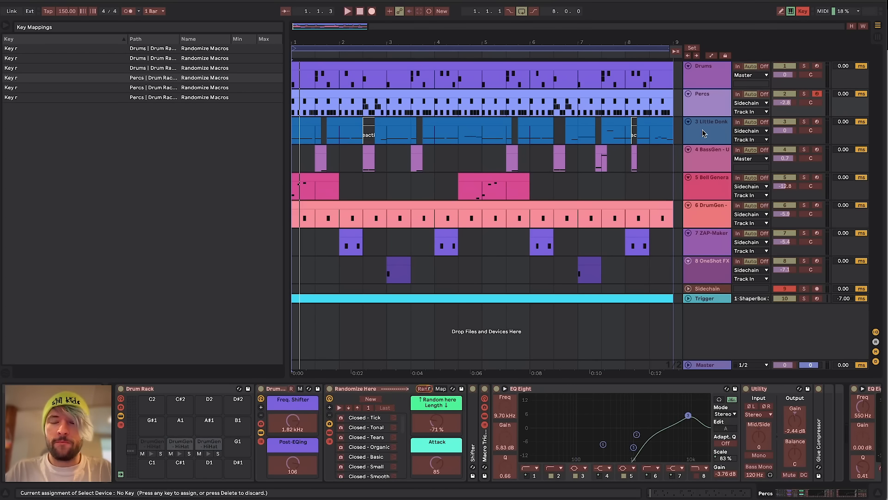
Map the R key to Randomize Macros on the Little Donk Generator and BassGen - Unstable but Interesting racks.
{"action": "left_click", "coordinate": [701, 137]}
{"action": "left_click", "coordinate": [213, 390]}
{"action": "key", "text": "r"}
{"action": "left_click", "coordinate": [713, 156]}
{"action": "left_click", "coordinate": [216, 389]}
{"action": "key", "text": "r"}
Map the R key to Randomize Macros on the DrumGen - Percussion, ZAP-Maker and OneShot FX Generator racks, and leave key mapping mode.
{"action": "left_click", "coordinate": [720, 213]}
{"action": "left_click", "coordinate": [220, 389]}
{"action": "key", "text": "r"}
{"action": "left_click", "coordinate": [714, 242]}
{"action": "left_click", "coordinate": [376, 389]}
{"action": "key", "text": "r"}
{"action": "left_click", "coordinate": [712, 270]}
{"action": "left_click", "coordinate": [376, 389]}
{"action": "key", "text": "r"}
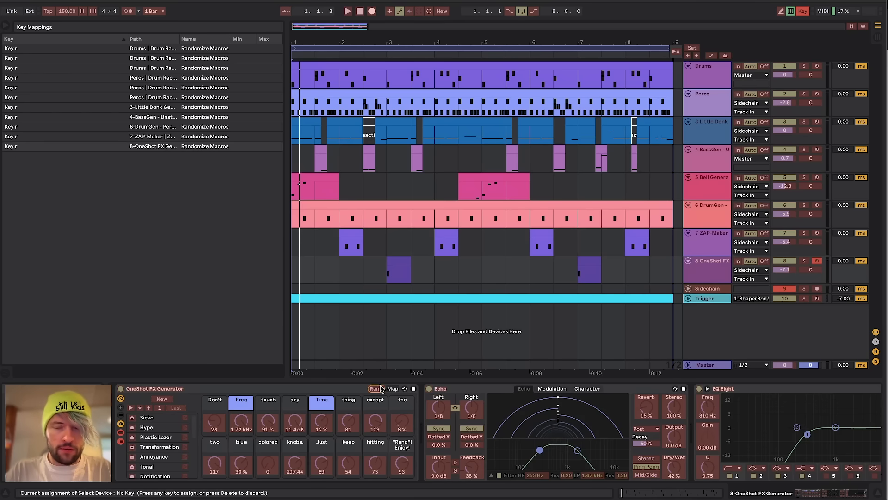
{"action": "key", "text": "super+k"}
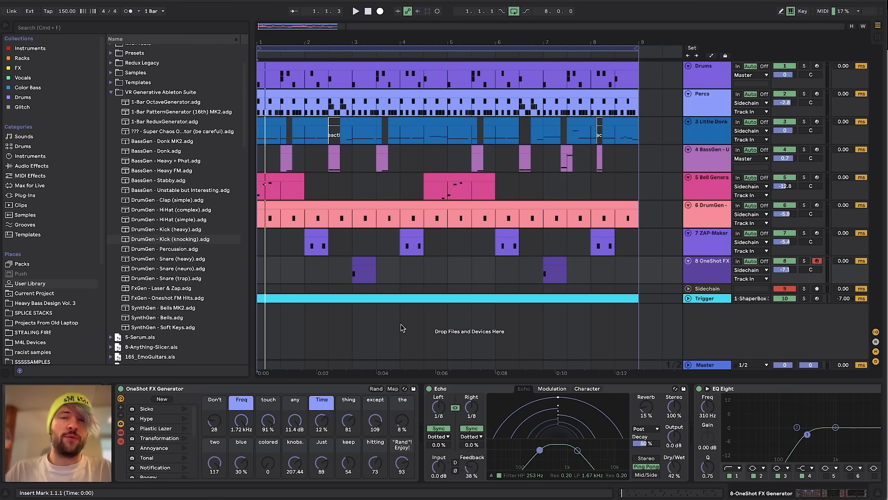
Select the DrumGen - Percussion clip, play the arrangement from bar 1 and select the Little Donk track.
{"action": "left_click", "coordinate": [387, 214]}
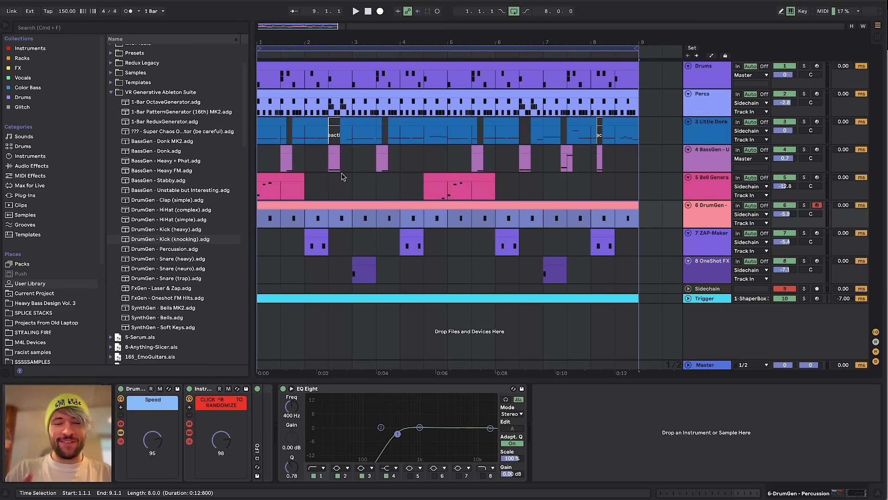
{"action": "key", "text": "space"}
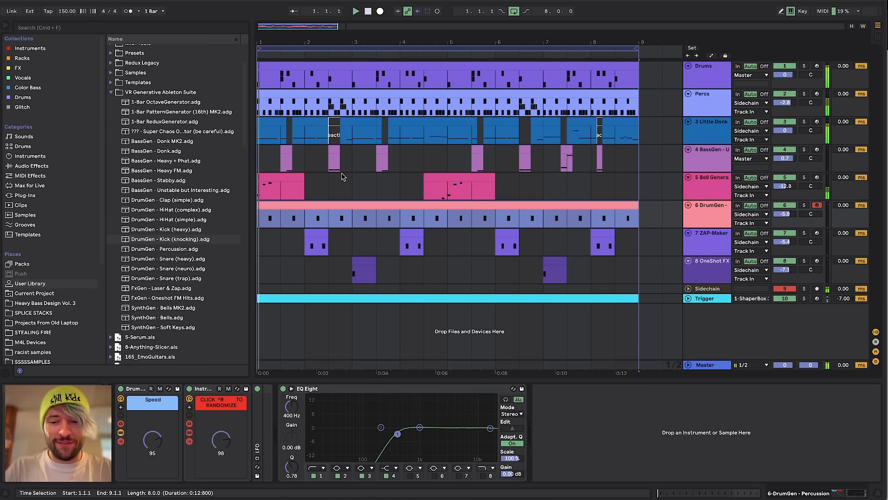
{"action": "key", "text": "XF86AudioRaiseVolume"}
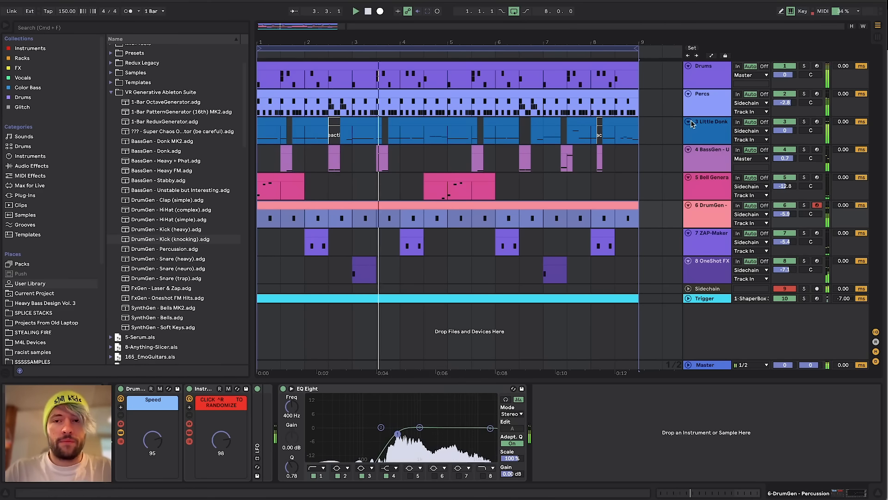
{"action": "left_click", "coordinate": [446, 137]}
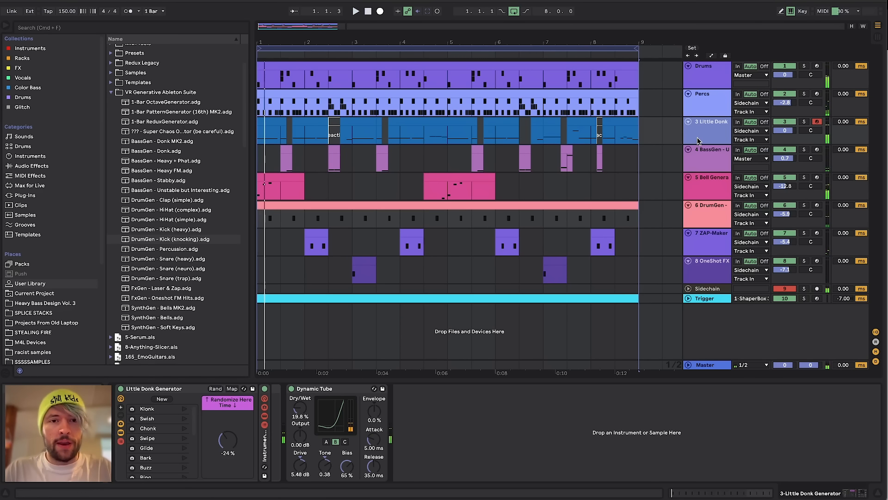
Check the Percs rack, select the first Bell Generator clip and replay the arrangement from bar 1.
{"action": "left_click", "coordinate": [273, 96]}
{"action": "left_click", "coordinate": [280, 174]}
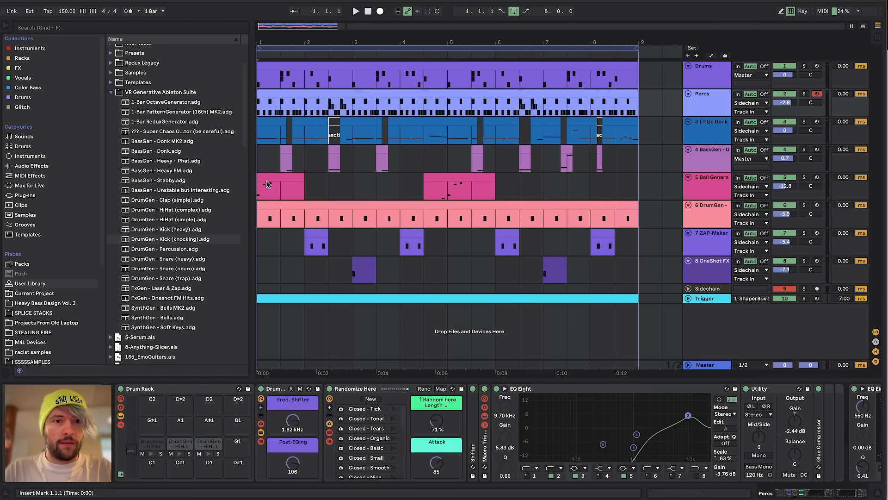
{"action": "key", "text": "space"}
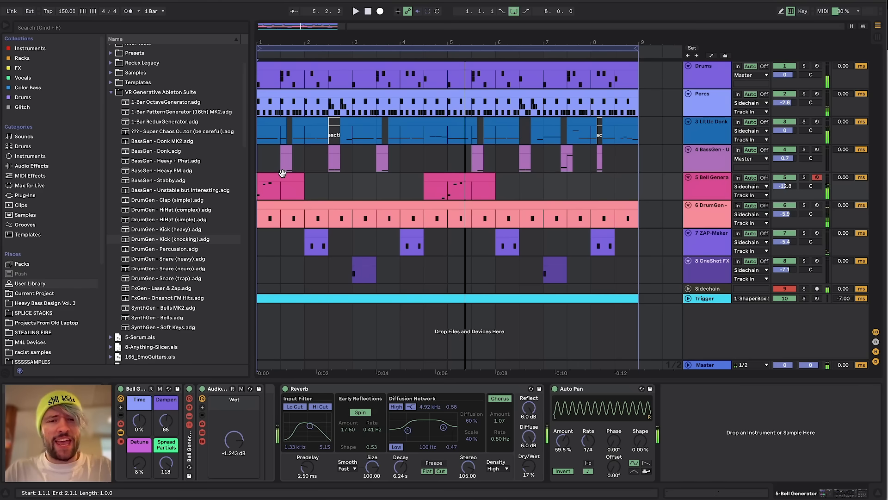
{"action": "left_click", "coordinate": [272, 177]}
{"action": "key", "text": "space"}
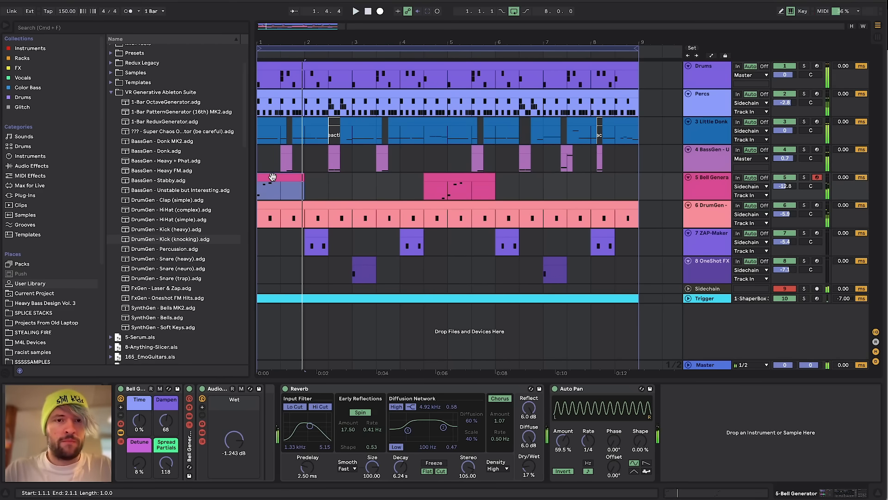
Map the R key to Randomize Macros on the Bell Generator rack and check the remaining tracks' mappings.
{"action": "key", "text": "super+k"}
{"action": "left_click", "coordinate": [151, 391]}
{"action": "key", "text": "super+k"}
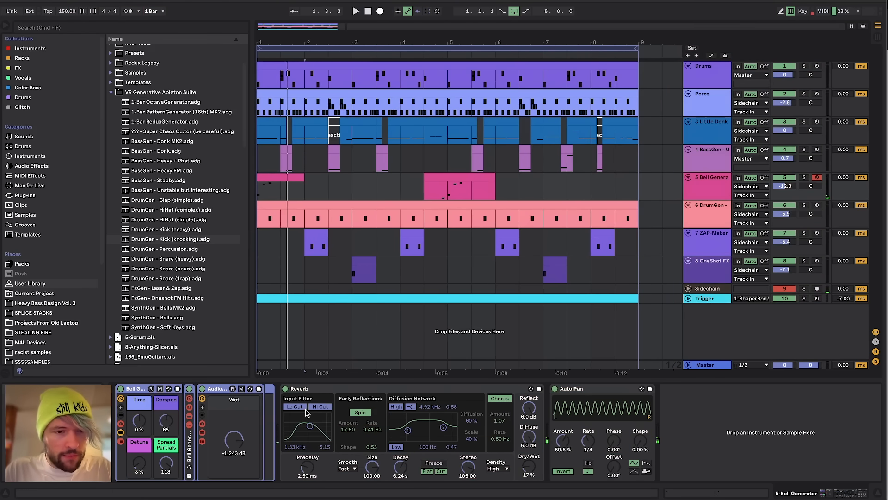
{"action": "left_click", "coordinate": [715, 210]}
{"action": "key", "text": "super+k"}
{"action": "left_click", "coordinate": [713, 163]}
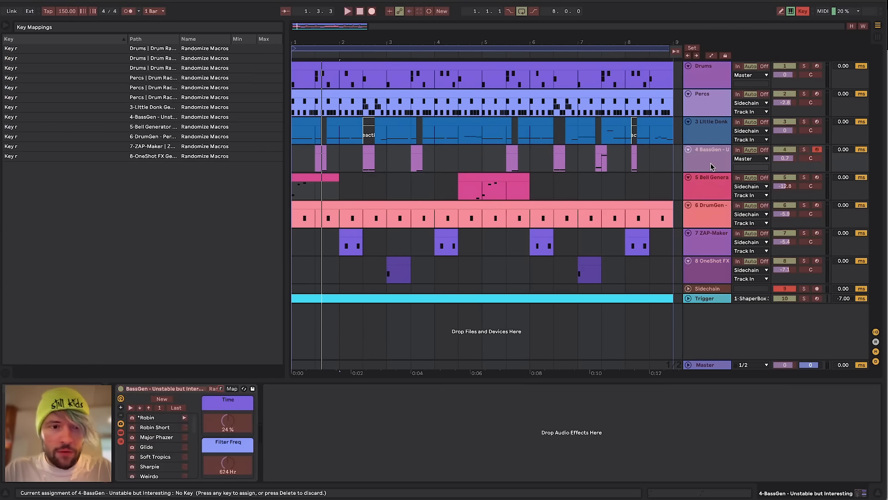
Play the arrangement from the first Bell Generator clip and inspect the Little Donk and DrumGen - Percussion racks.
{"action": "left_click", "coordinate": [265, 175]}
{"action": "key", "text": "space"}
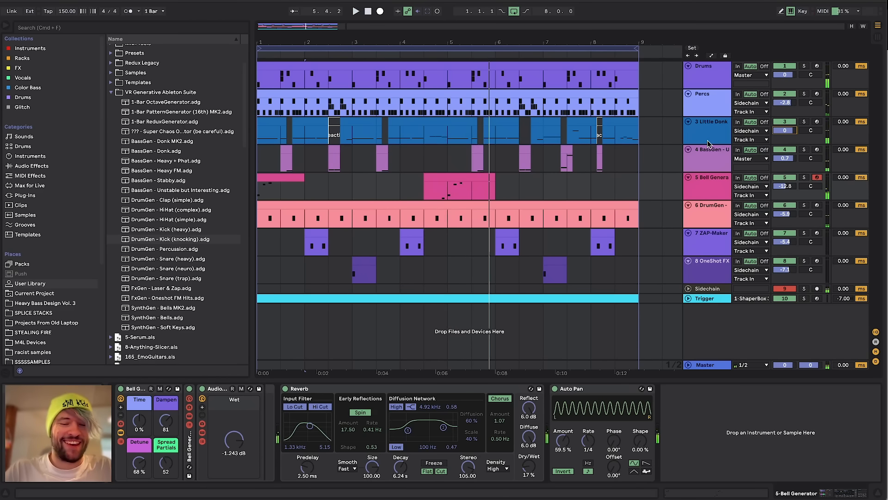
{"action": "left_click", "coordinate": [708, 143]}
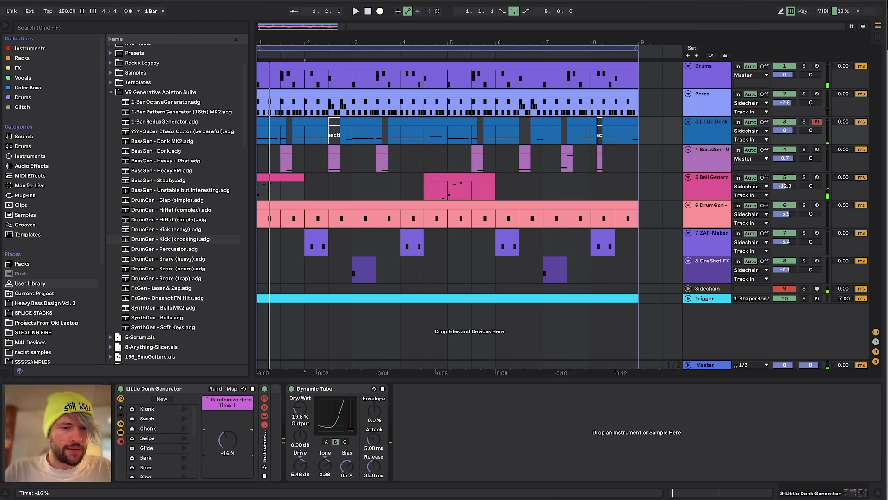
{"action": "left_click", "coordinate": [712, 189]}
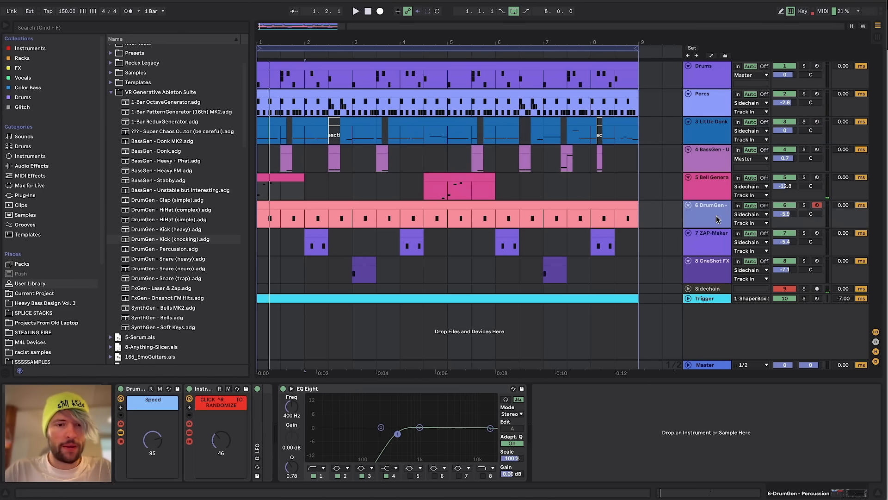
Set the Time macro of BassGen - Unstable but Interesting to 82 % and restart playback from bar 1.
{"action": "left_click", "coordinate": [713, 170]}
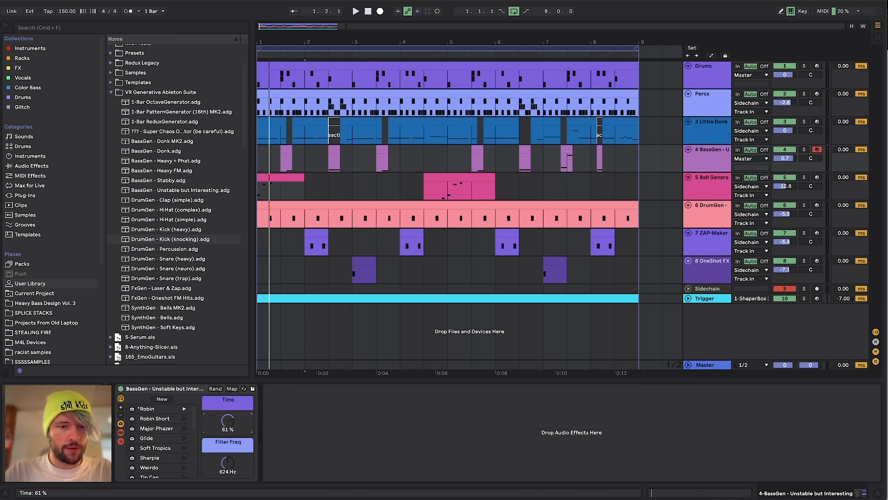
{"action": "left_click_drag", "start_coordinate": [230, 420], "coordinate": [230, 389]}
{"action": "left_click_drag", "start_coordinate": [232, 423], "coordinate": [233, 421]}
{"action": "key", "text": "space"}
{"action": "key", "text": "space"}
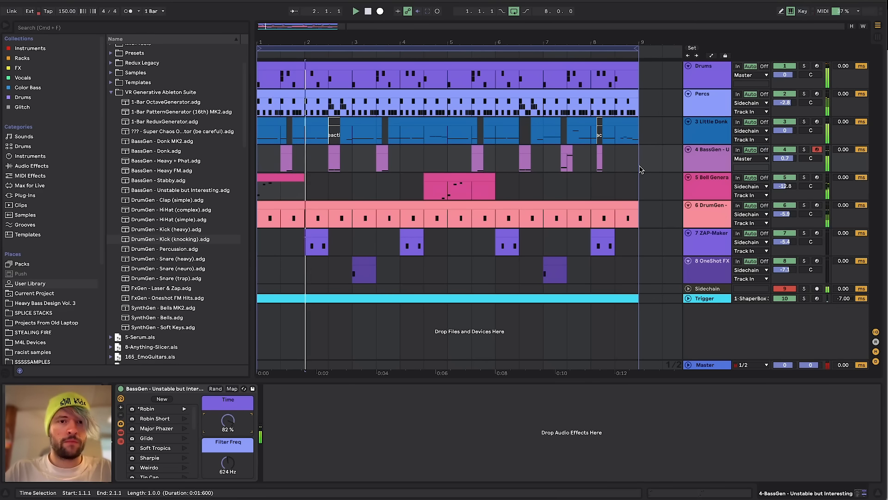
Lower the Little Donk track's volume to -2.3 dB and audition the arrangement with the Bell Generator track selected.
{"action": "left_click", "coordinate": [706, 128]}
{"action": "mouse_move", "coordinate": [784, 137]}
{"action": "left_mouse_down"}
{"action": "mouse_move", "coordinate": [785, 154]}
{"action": "mouse_move", "coordinate": [785, 137]}
{"action": "left_mouse_up"}
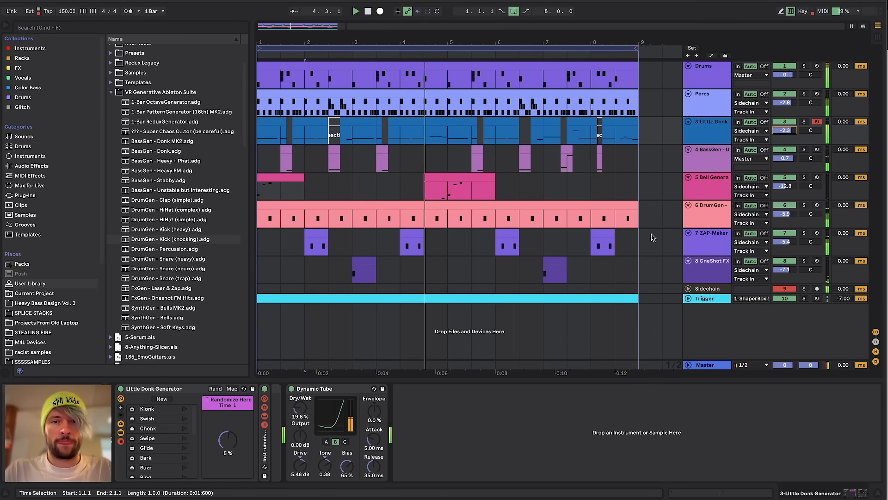
{"action": "left_click", "coordinate": [708, 178]}
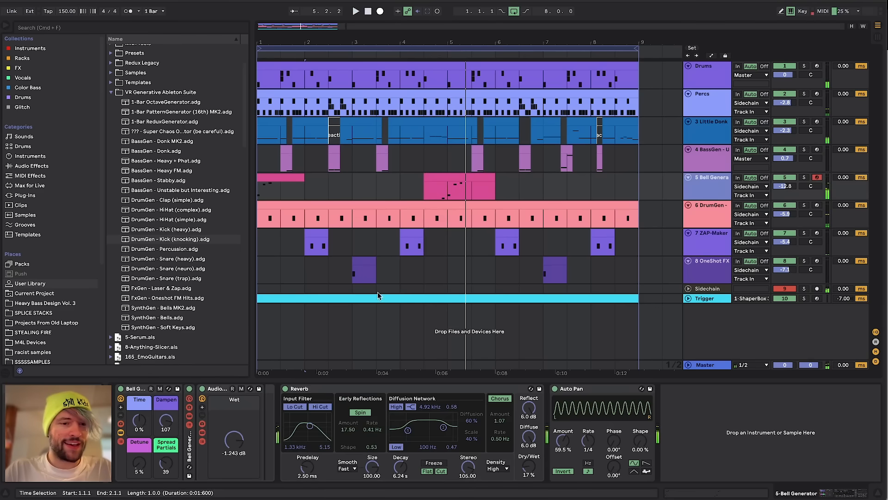
{"action": "key", "text": "space"}
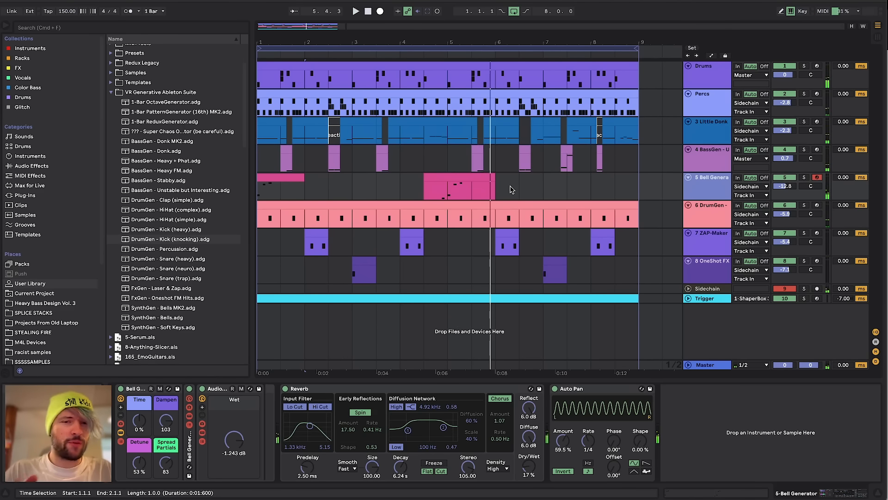
Restart playback and lower the Little Donk Generator's Time macro to -51 %.
{"action": "key", "text": "space"}
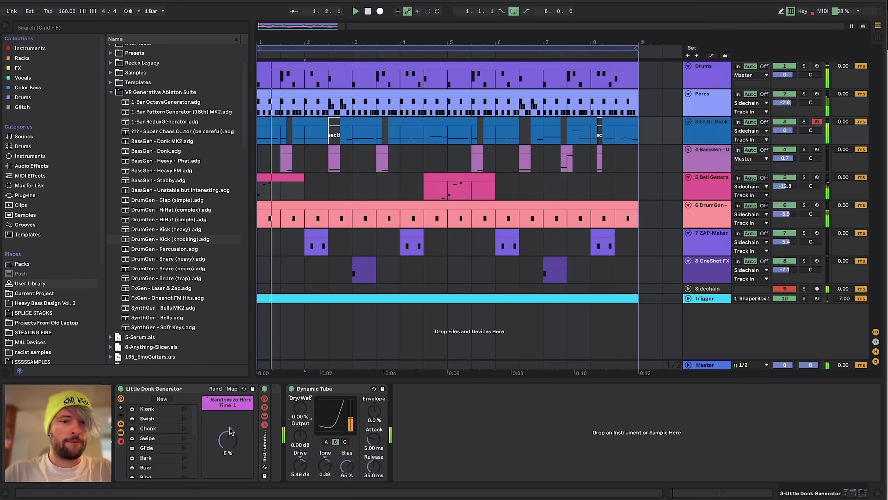
{"action": "left_click_drag", "start_coordinate": [229, 441], "coordinate": [228, 467]}
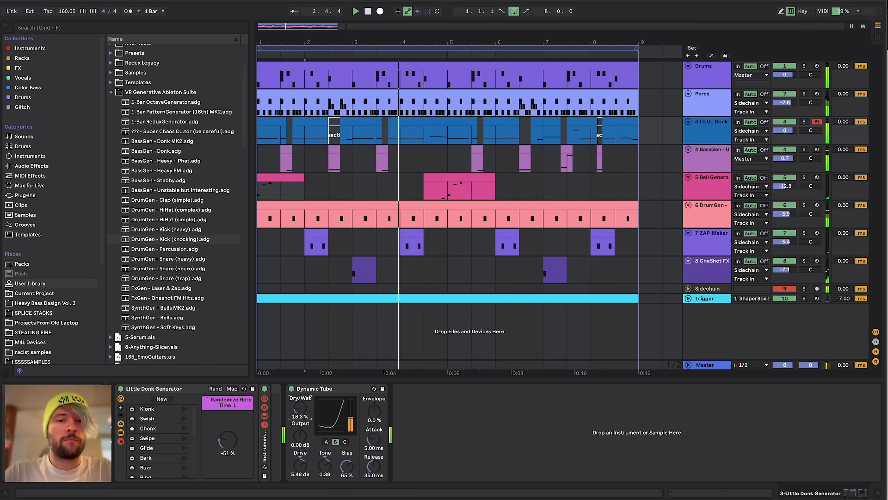
Set Lenght to 19 on the Drums track's DrumGen - Clap (simple) rack and its Saturator output to -7.43 dB during playback.
{"action": "left_click", "coordinate": [702, 78]}
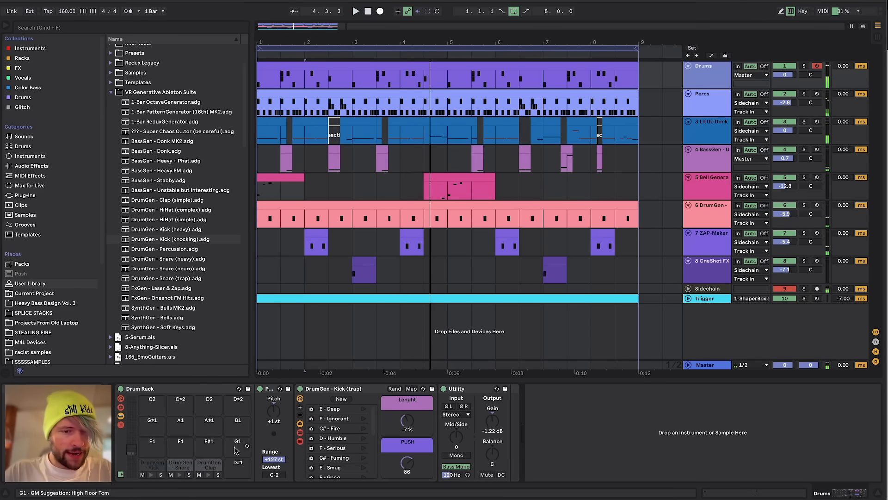
{"action": "left_click", "coordinate": [209, 465]}
{"action": "key", "text": "space"}
{"action": "left_click_drag", "start_coordinate": [279, 421], "coordinate": [280, 461]}
{"action": "left_click_drag", "start_coordinate": [782, 442], "coordinate": [781, 456]}
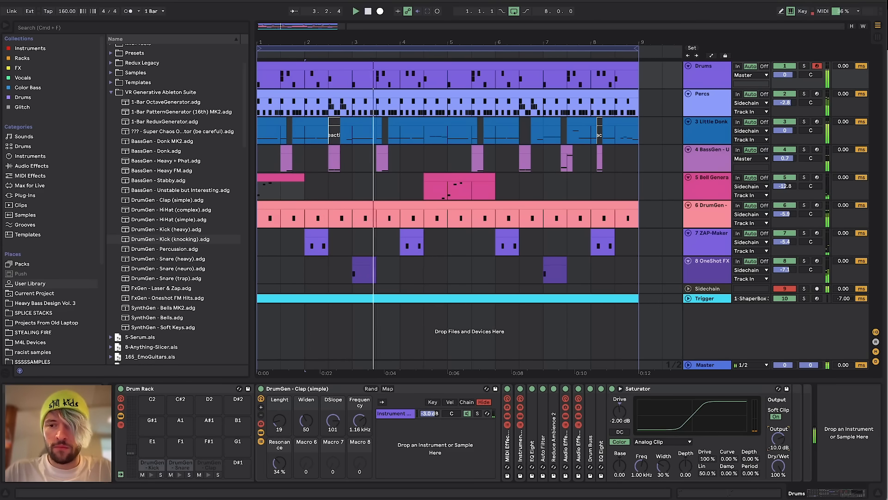
{"action": "left_click", "coordinate": [709, 68]}
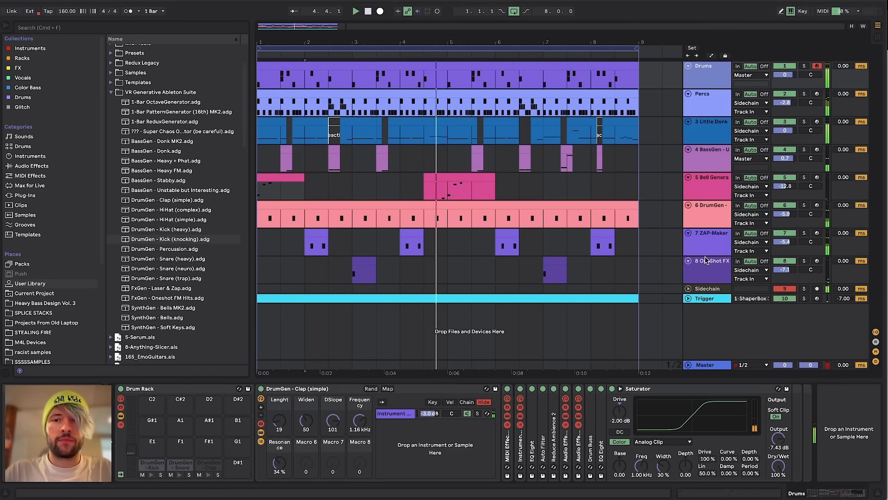
Set the Little Donk Generator's Time macro to -3 %, check the BassGen rack and select the Little Donk Generator device.
{"action": "left_click", "coordinate": [708, 216]}
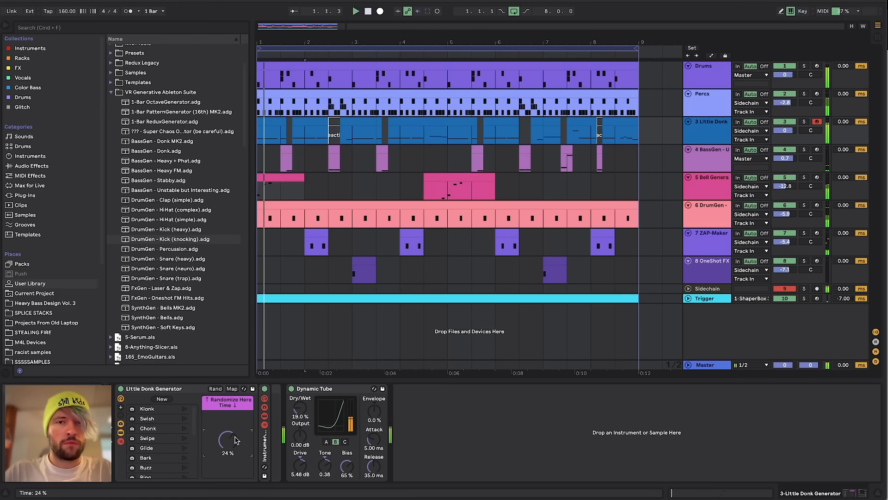
{"action": "left_click_drag", "start_coordinate": [236, 440], "coordinate": [237, 450]}
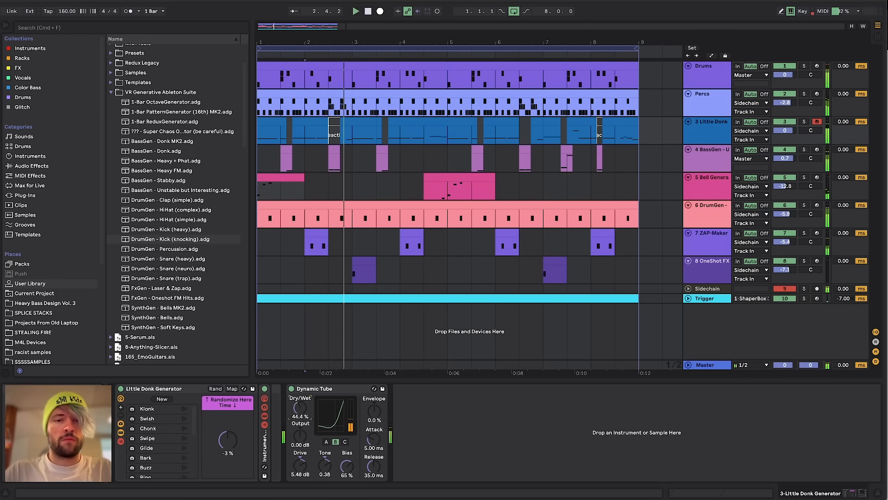
{"action": "left_click", "coordinate": [713, 160]}
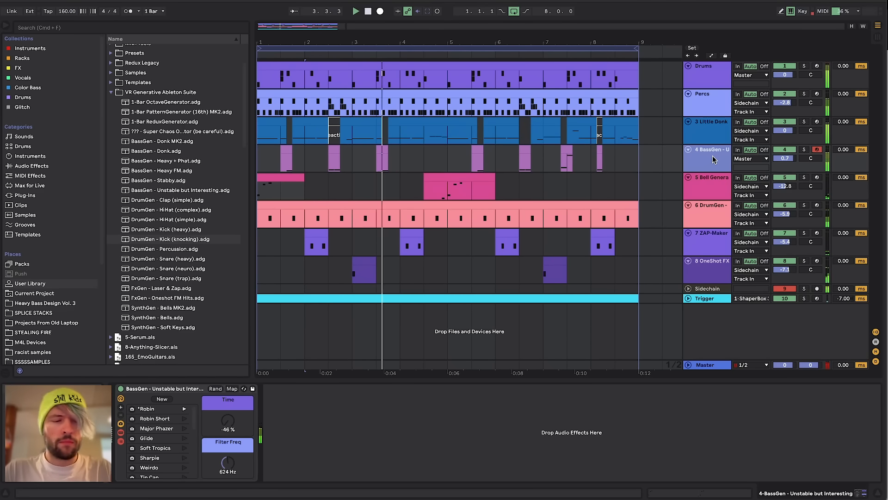
{"action": "left_click", "coordinate": [715, 138]}
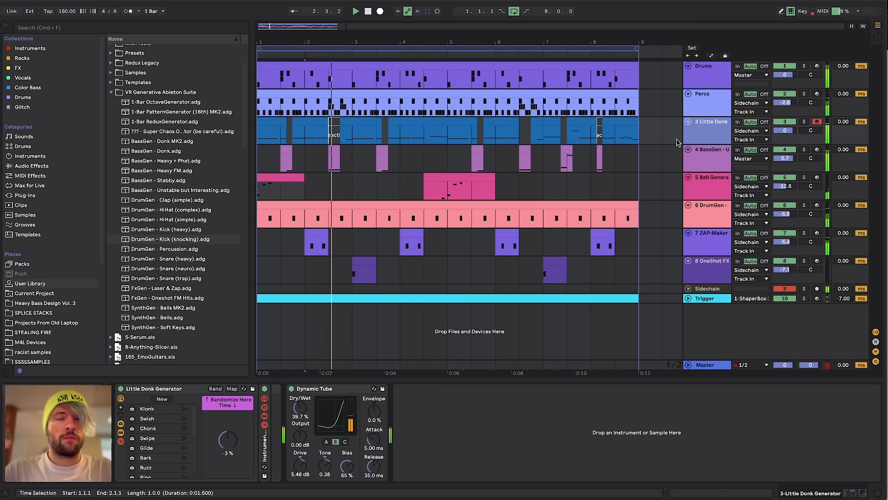
{"action": "left_click", "coordinate": [169, 388]}
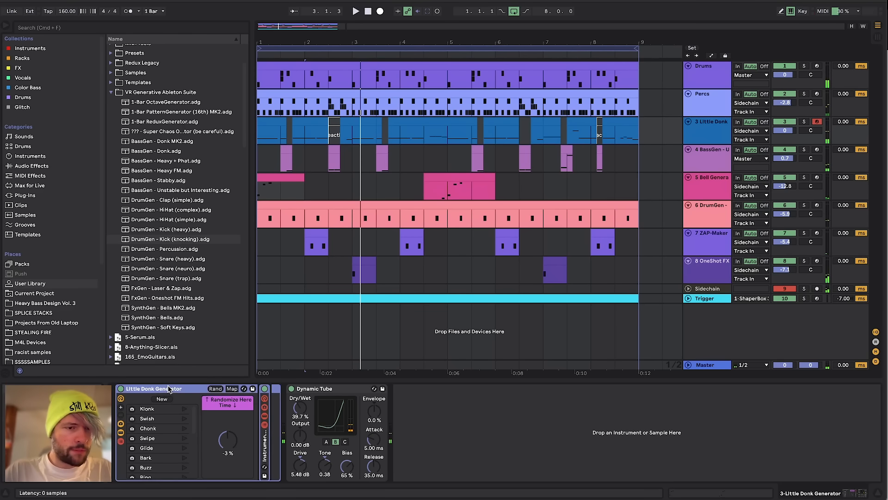
Recall the Klonk and Glide macro variations of the Little Donk Generator and look through its remaining variations.
{"action": "left_click", "coordinate": [185, 410]}
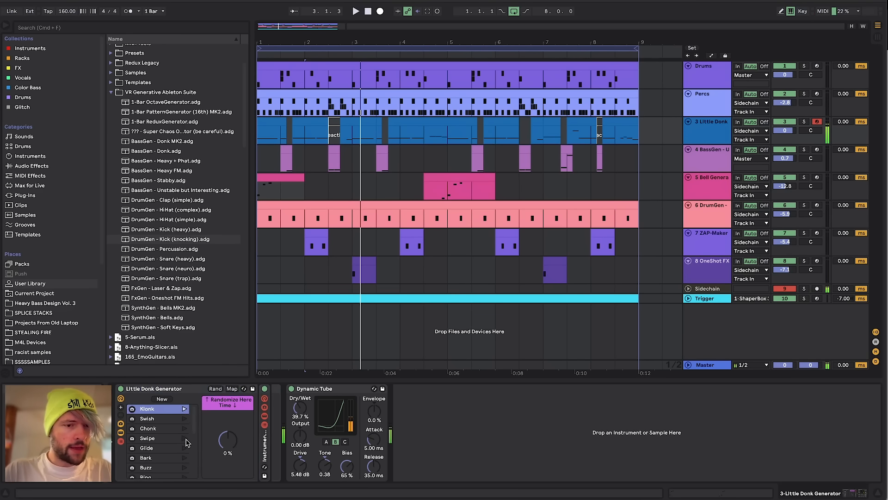
{"action": "left_click", "coordinate": [185, 449]}
{"action": "scroll", "coordinate": [185, 462], "scroll_direction": "down", "scroll_amount": 5}
Replace the Little Donk Generator on track 3 with the BassGen - Heavy FM rack.
{"action": "left_click", "coordinate": [175, 389]}
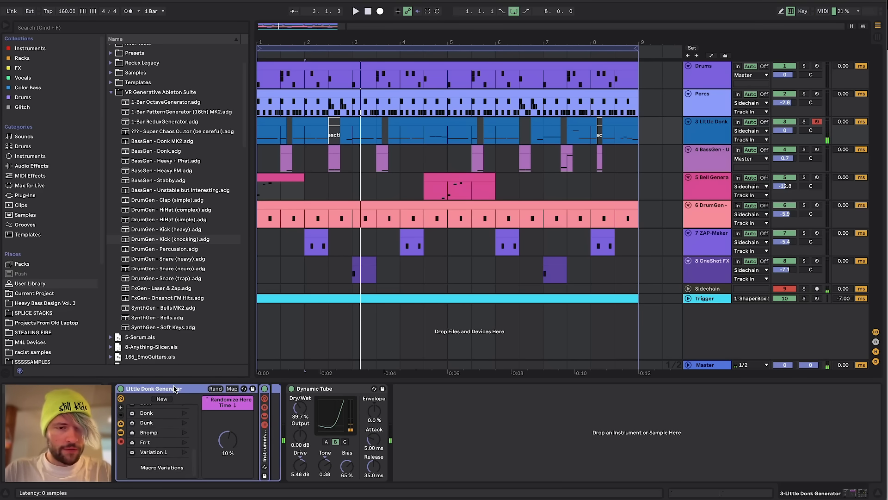
{"action": "key", "text": "Delete"}
{"action": "key", "text": "super+Tab"}
{"action": "key", "text": "super+Tab"}
{"action": "left_click", "coordinate": [394, 259]}
{"action": "left_click", "coordinate": [515, 226]}
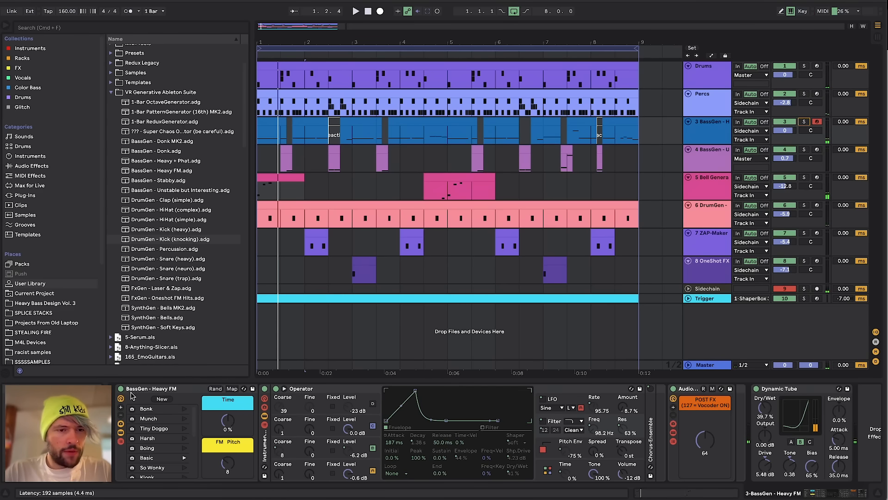
Map the BassGen - Heavy FM rack's macro randomization to the R key.
{"action": "left_click", "coordinate": [167, 391]}
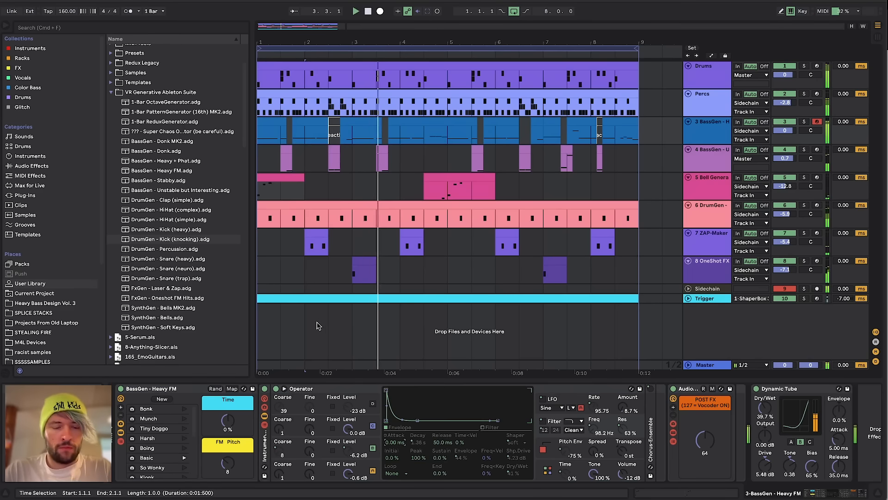
{"action": "key", "text": "super+k"}
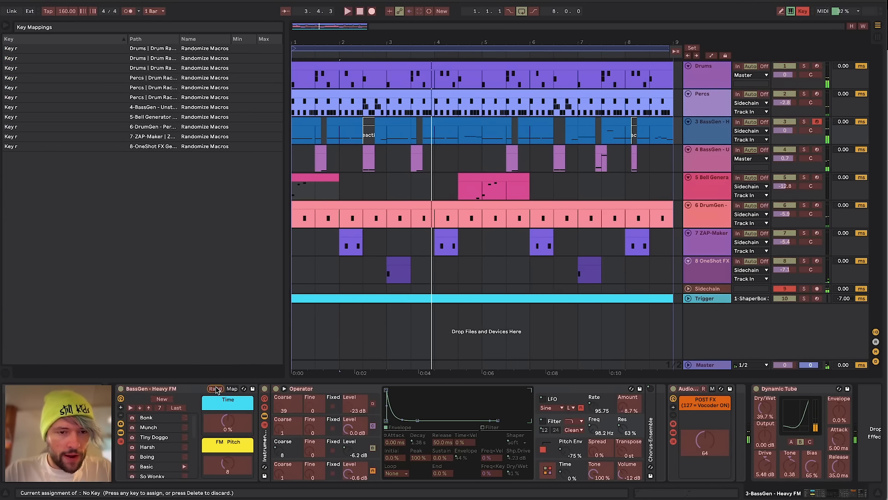
{"action": "key", "text": "r"}
{"action": "key", "text": "super+k"}
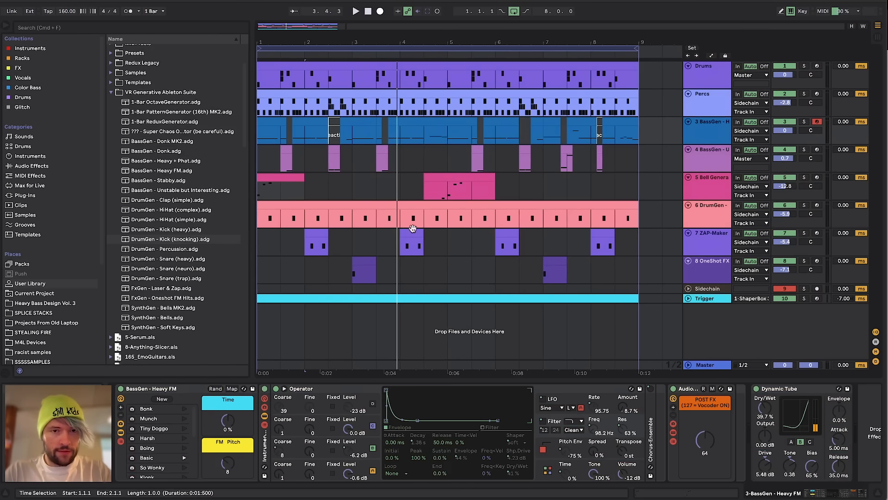
Play the arrangement and randomize the macros of all mapped racks repeatedly, restarting playback to audition the variations.
{"action": "key", "text": "space"}
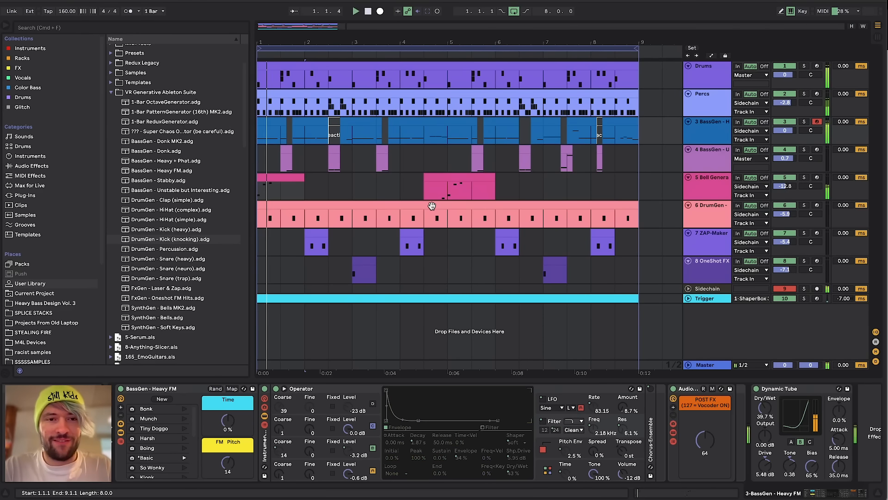
{"action": "key", "text": "r"}
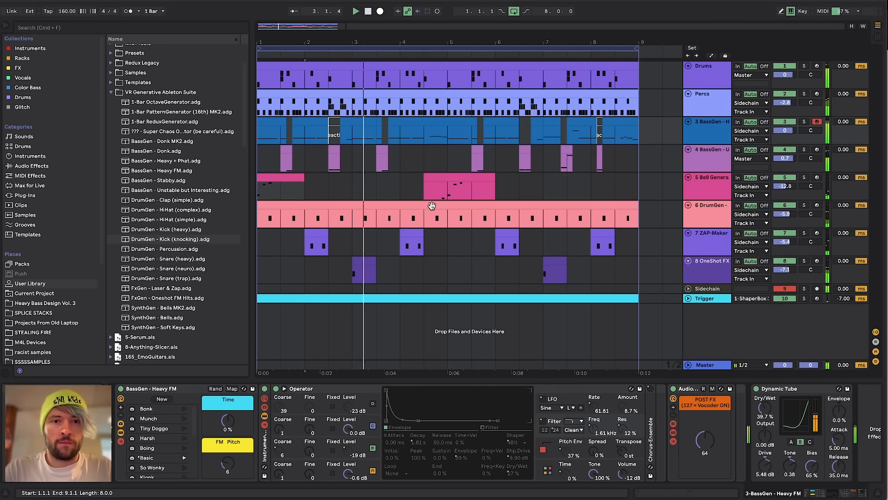
{"action": "key", "text": "r"}
{"action": "key", "text": "space"}
{"action": "key", "text": "space"}
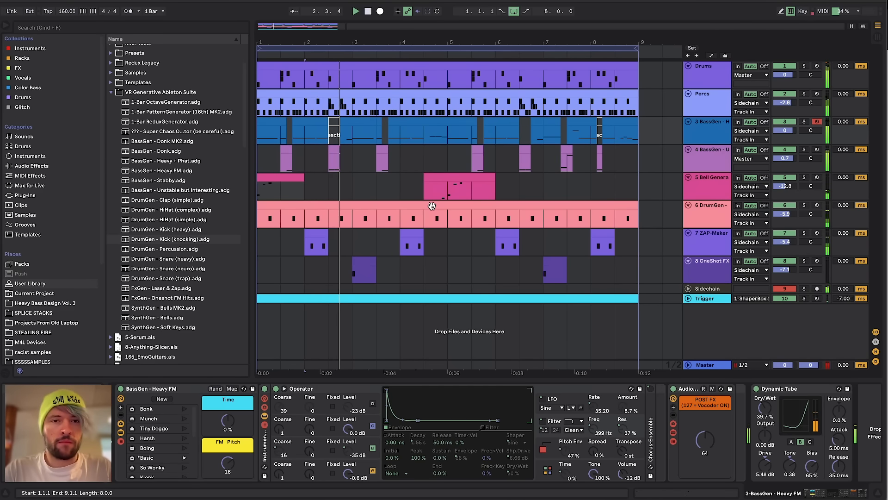
{"action": "key", "text": "space"}
{"action": "key", "text": "space"}
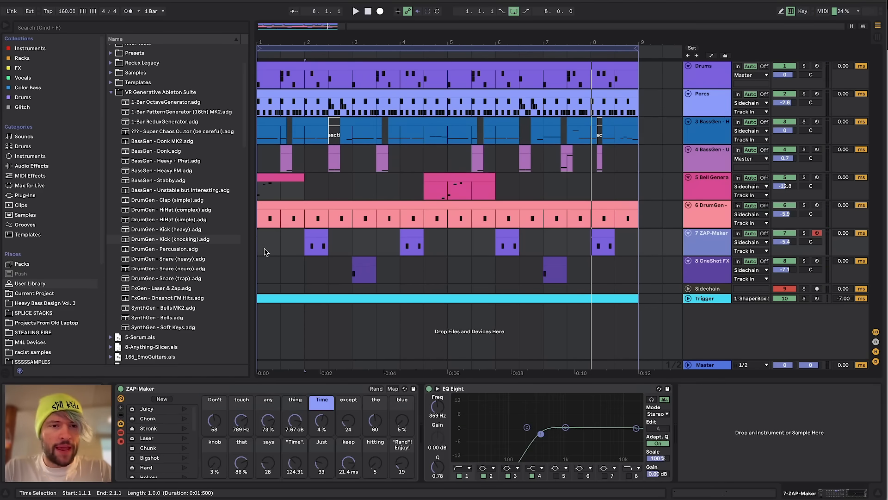
Select the ZAP-Maker track at bar 1 and audition the arrangement from there and from 2.3.1.
{"action": "left_click", "coordinate": [267, 253]}
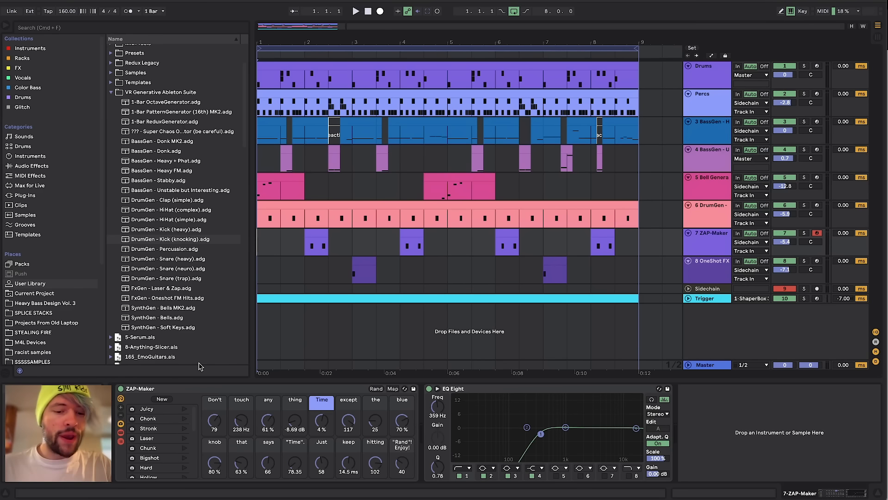
{"action": "key", "text": "space"}
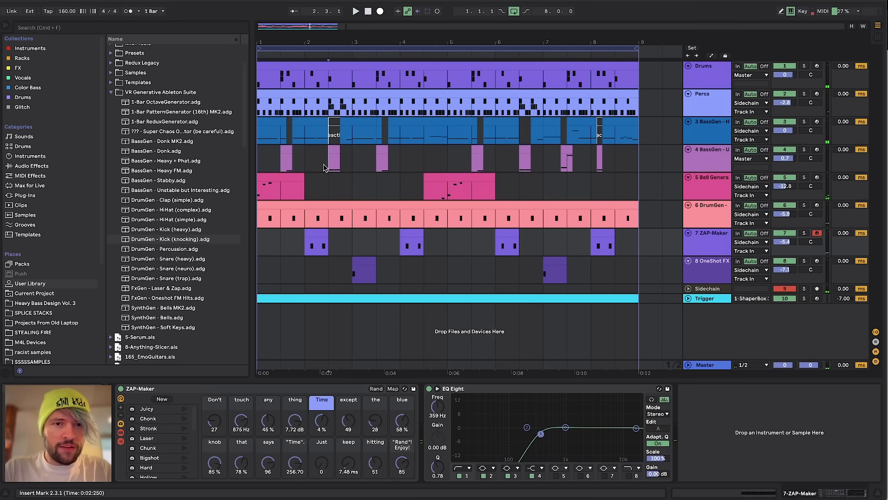
{"action": "key", "text": "space"}
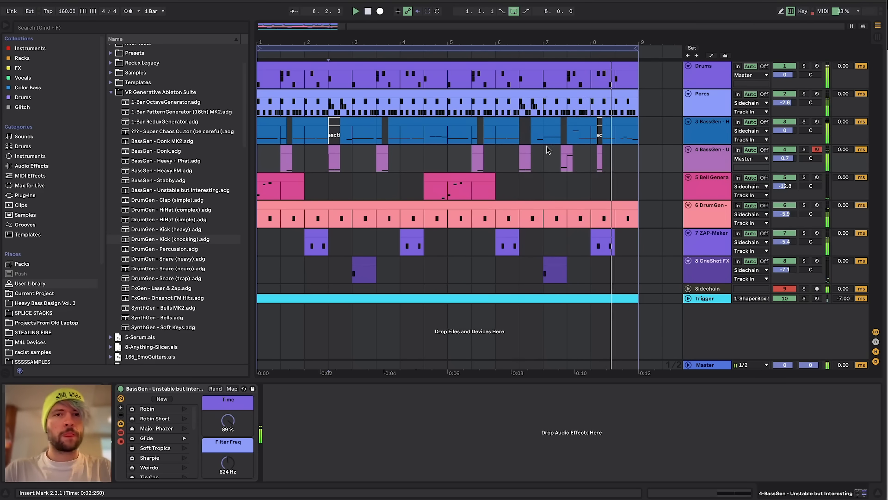
Save the Live Set as a separate file in the project folder.
{"action": "key", "text": "super+shift+s"}
{"action": "left_click", "coordinate": [503, 43]}
{"action": "key", "text": "Return"}
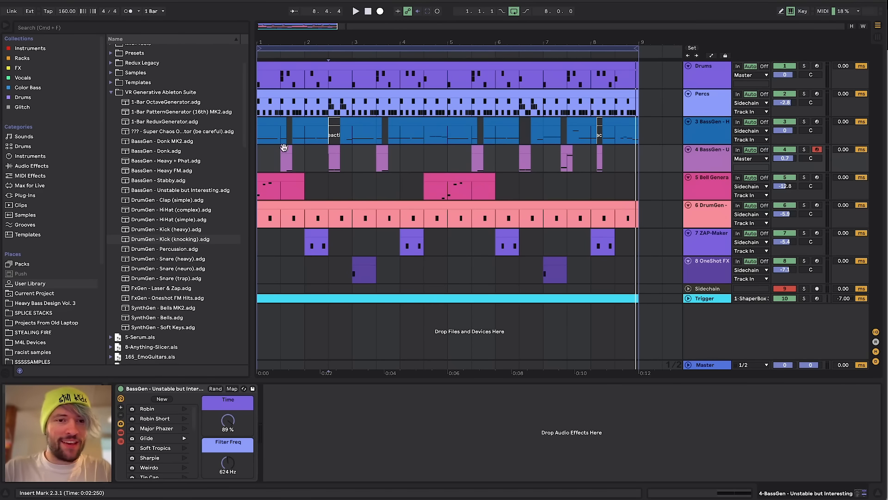
Audition the arrangement from bar 1 and from 2.3.1, and randomize the BassGen - Unstable but Interesting rack's macros on track 4.
{"action": "left_click", "coordinate": [270, 177]}
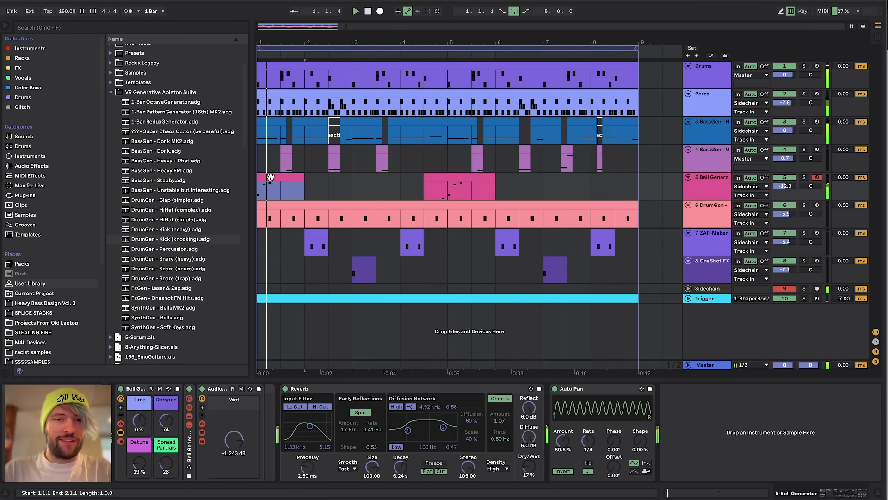
{"action": "left_click", "coordinate": [706, 245]}
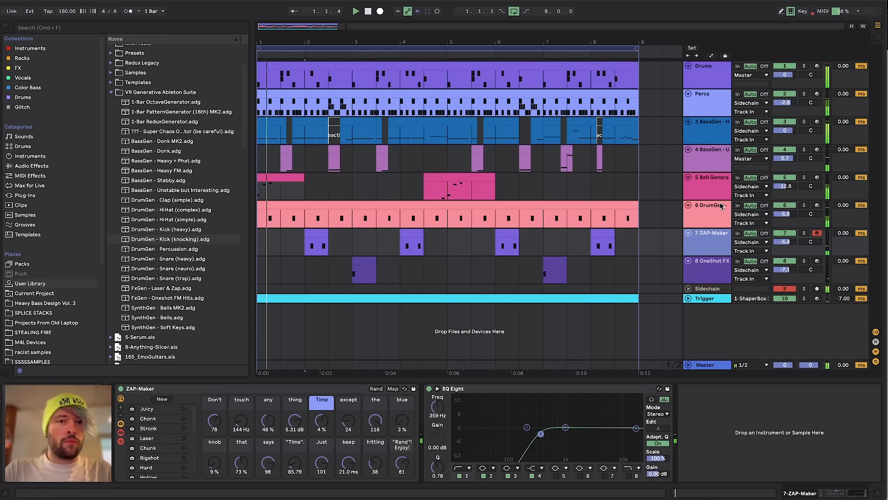
{"action": "left_click", "coordinate": [329, 162]}
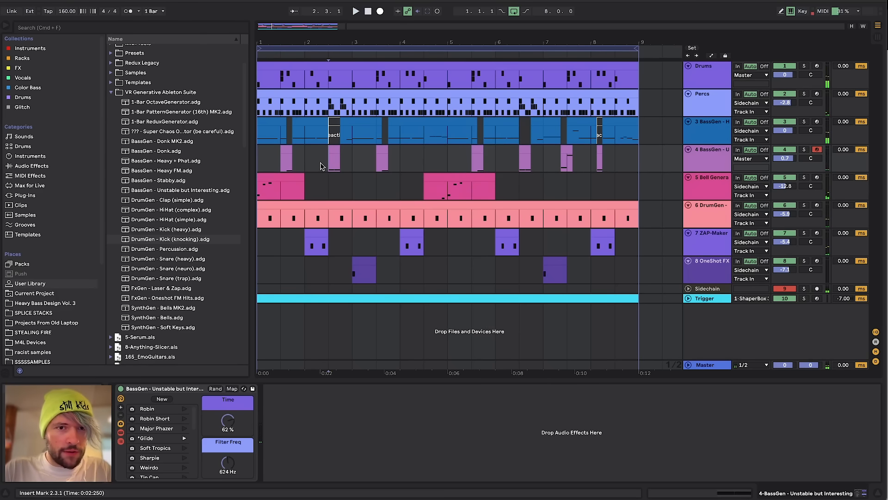
{"action": "left_click", "coordinate": [215, 388]}
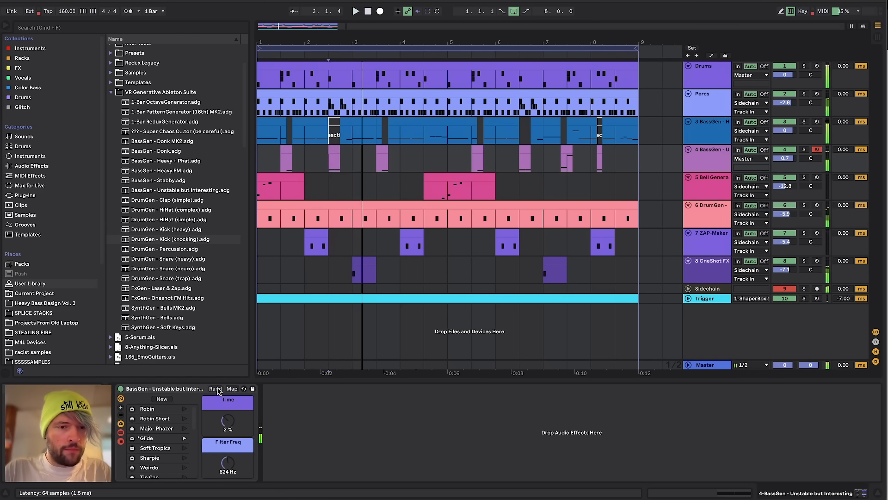
{"action": "key", "text": "space"}
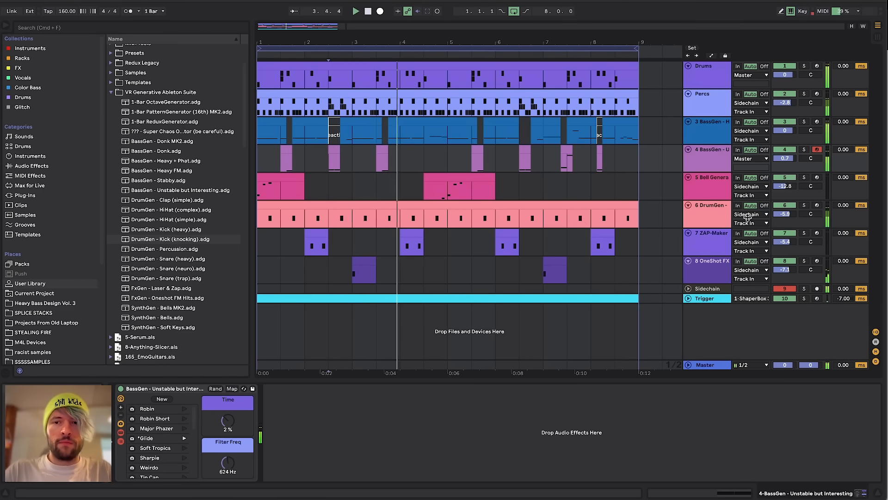
{"action": "left_click", "coordinate": [709, 138]}
{"action": "left_click", "coordinate": [711, 163]}
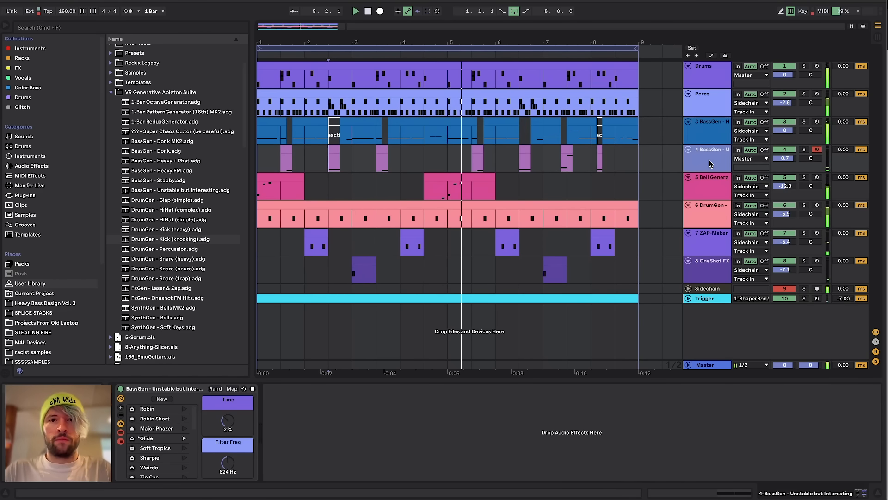
Save the Live Set under the name Drum Gen Demo v2.
{"action": "scroll", "coordinate": [568, 186], "scroll_direction": "right", "scroll_amount": 1}
{"action": "scroll", "coordinate": [575, 188], "scroll_direction": "left", "scroll_amount": 1}
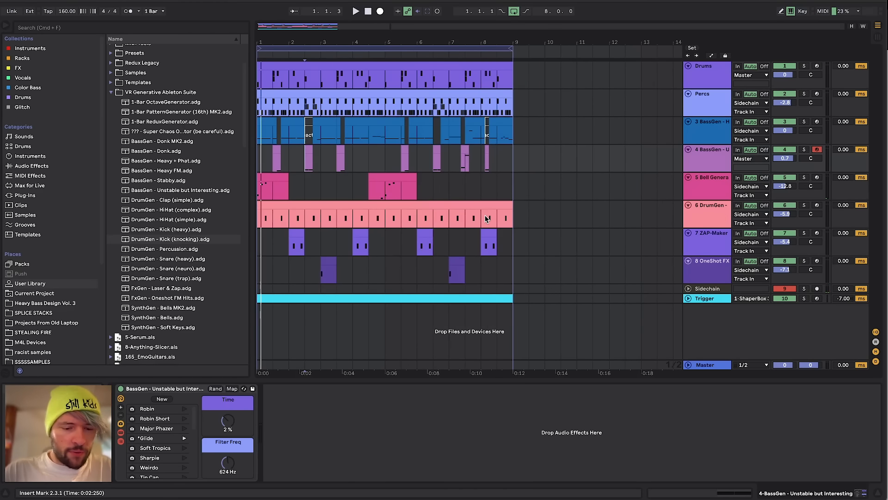
{"action": "key", "text": "super+shift+s"}
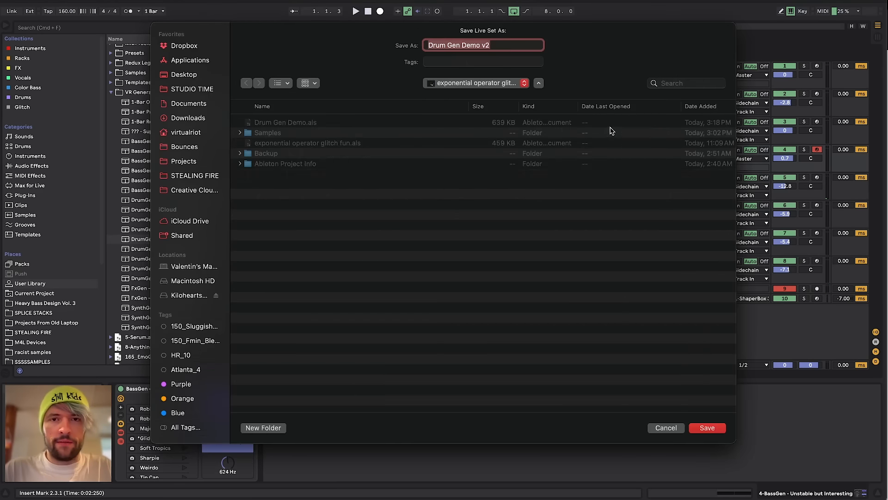